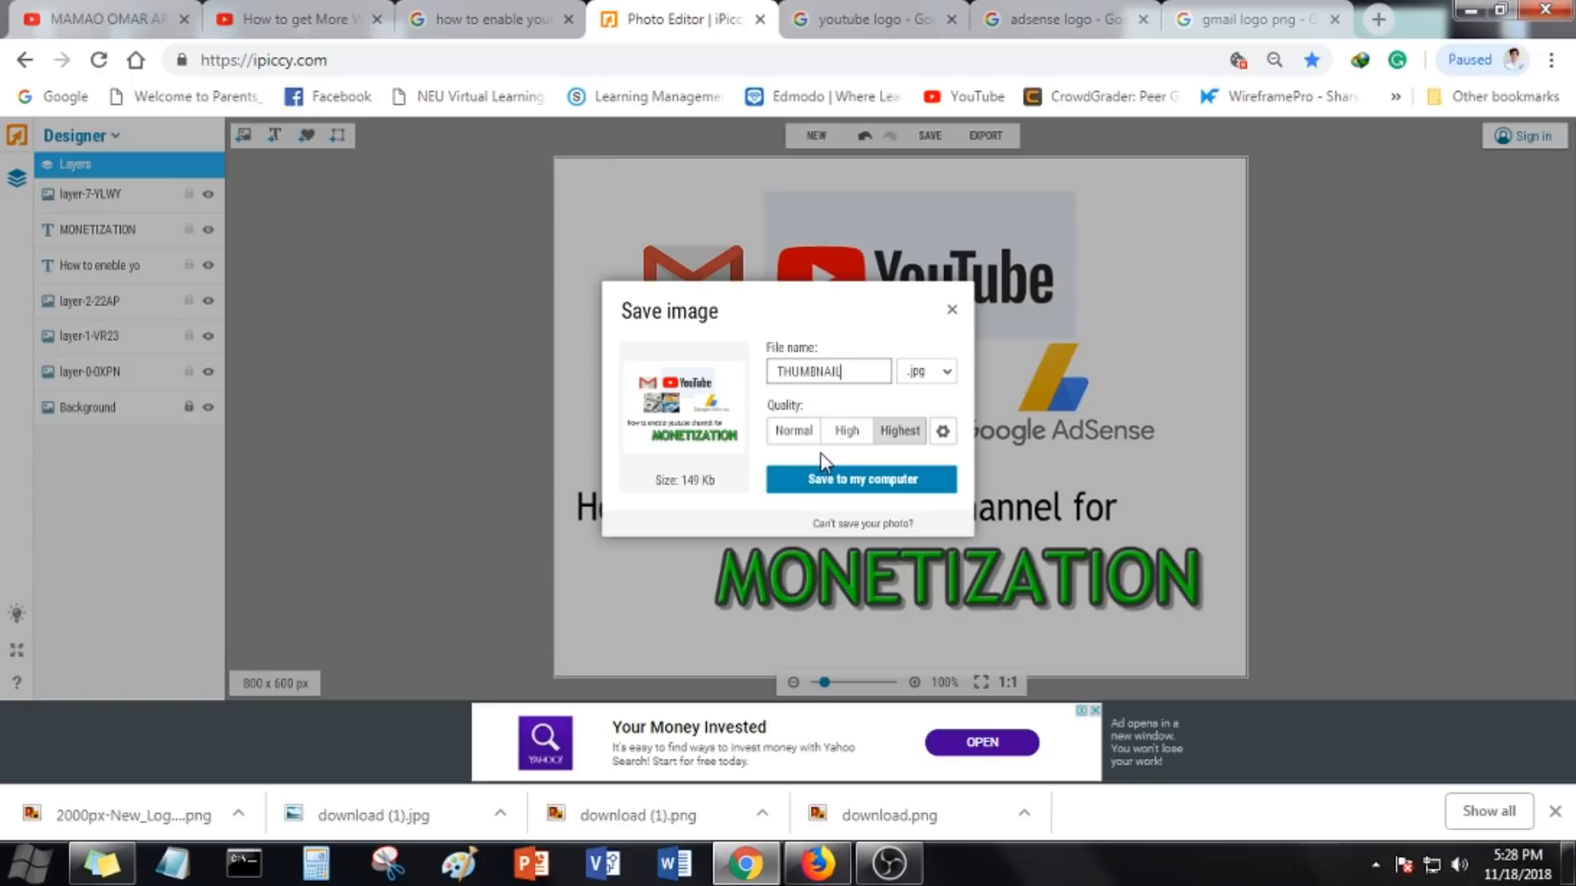
# Save the edited image to the Desktop as a JPEG named THUMBNAIL at highest quality
pyautogui.click(831, 478)
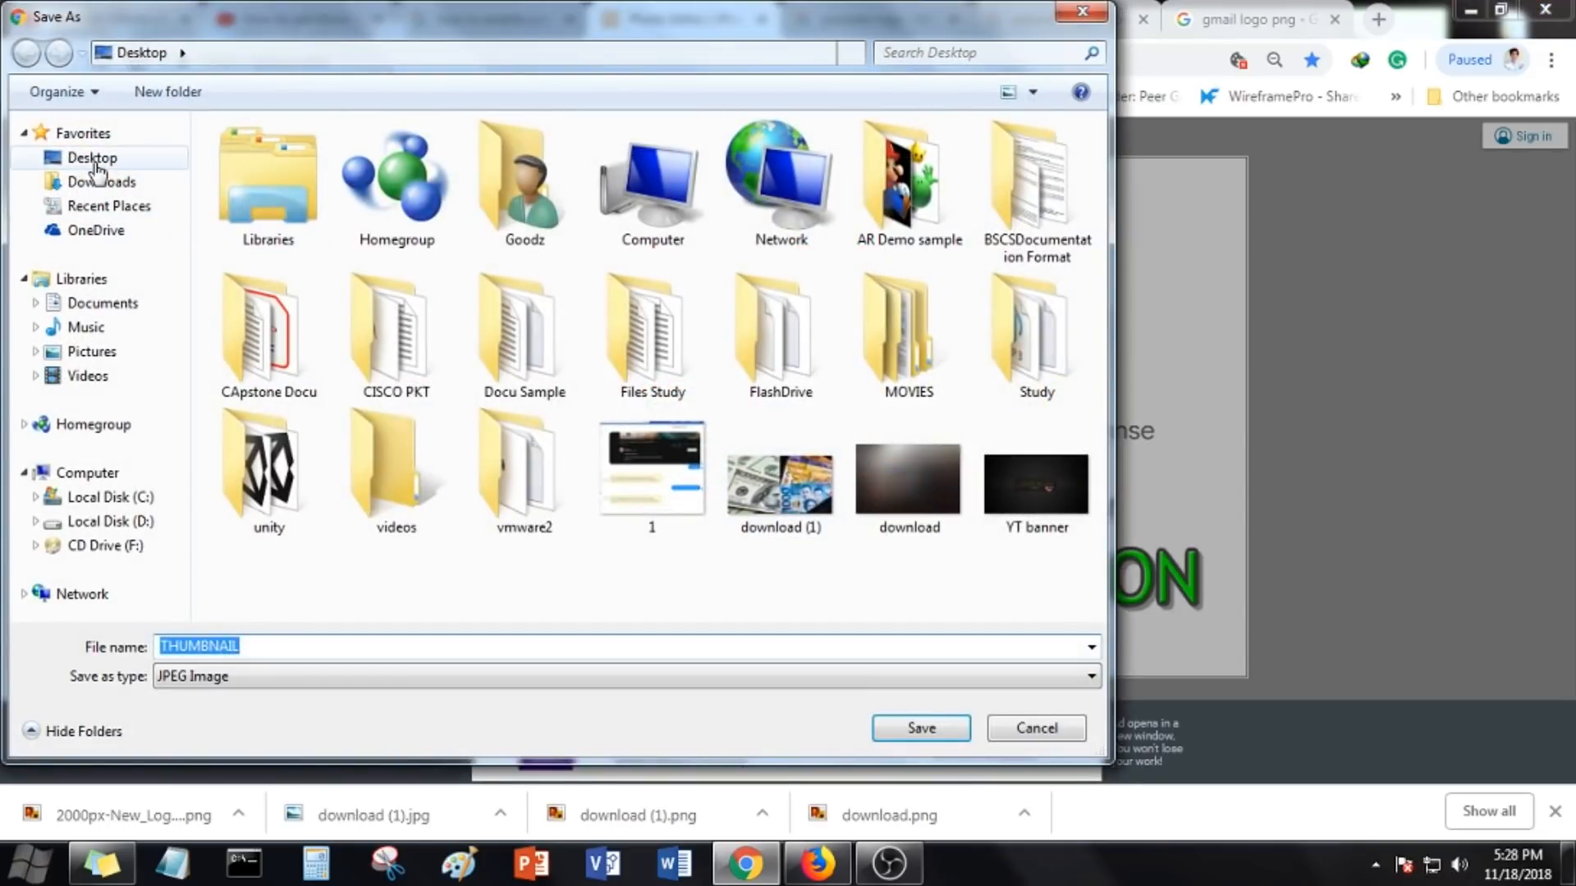
pyautogui.click(706, 639)
pyautogui.click(921, 729)
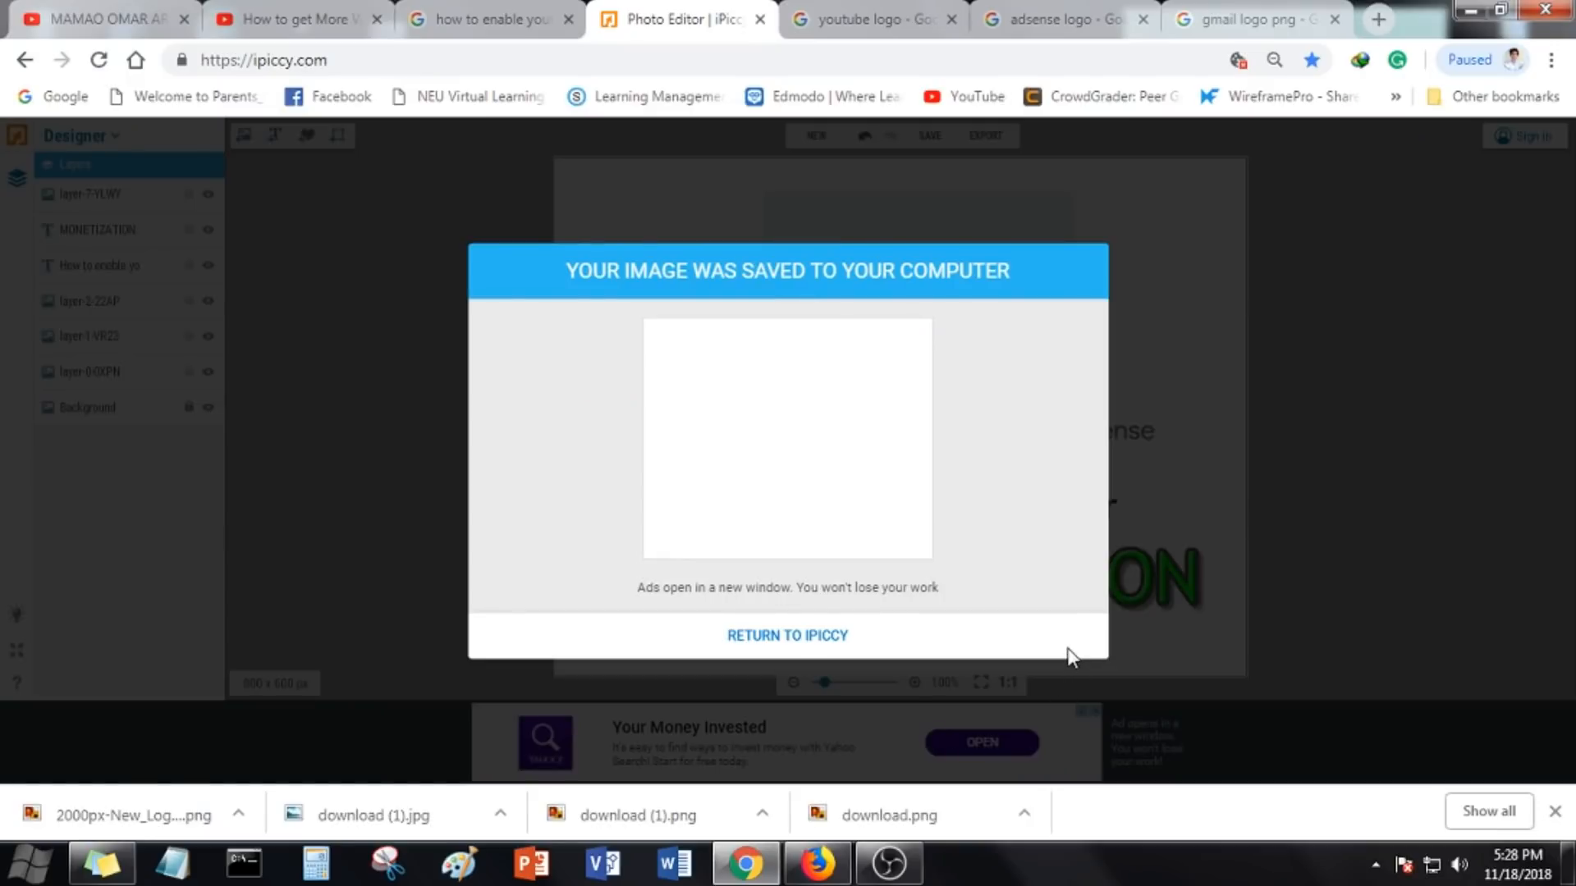
# Open the saved THUMBNAIL image from the desktop to preview it, then close the viewer
pyautogui.click(1466, 12)
pyautogui.doubleClick(408, 478)
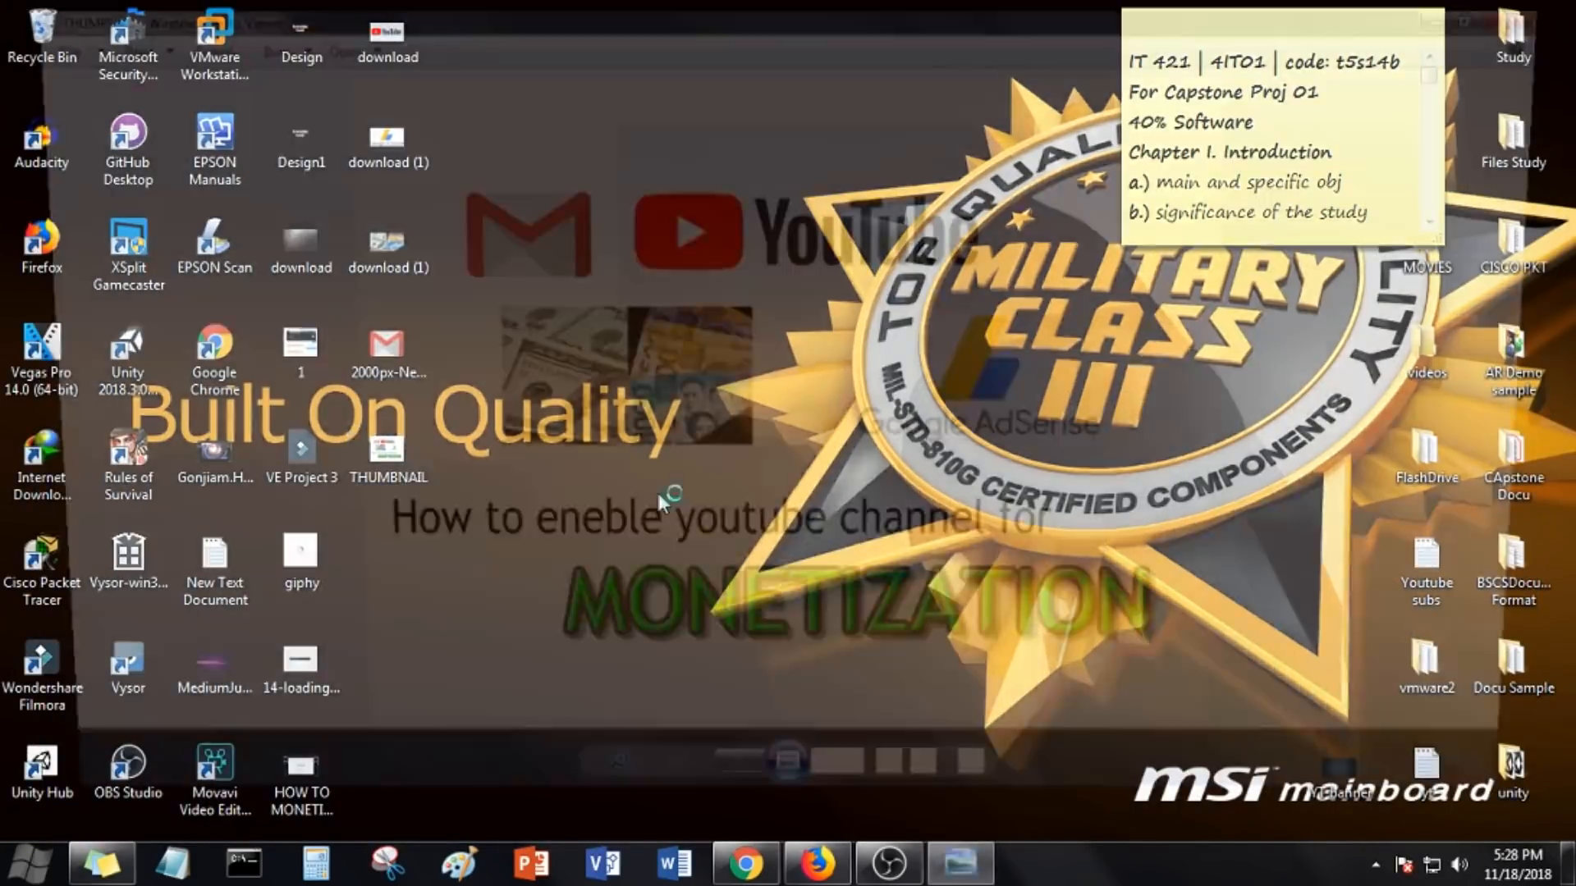
pyautogui.scroll(2, 768, 530)
pyautogui.scroll(-2, 770, 542)
pyautogui.scroll(2, 771, 555)
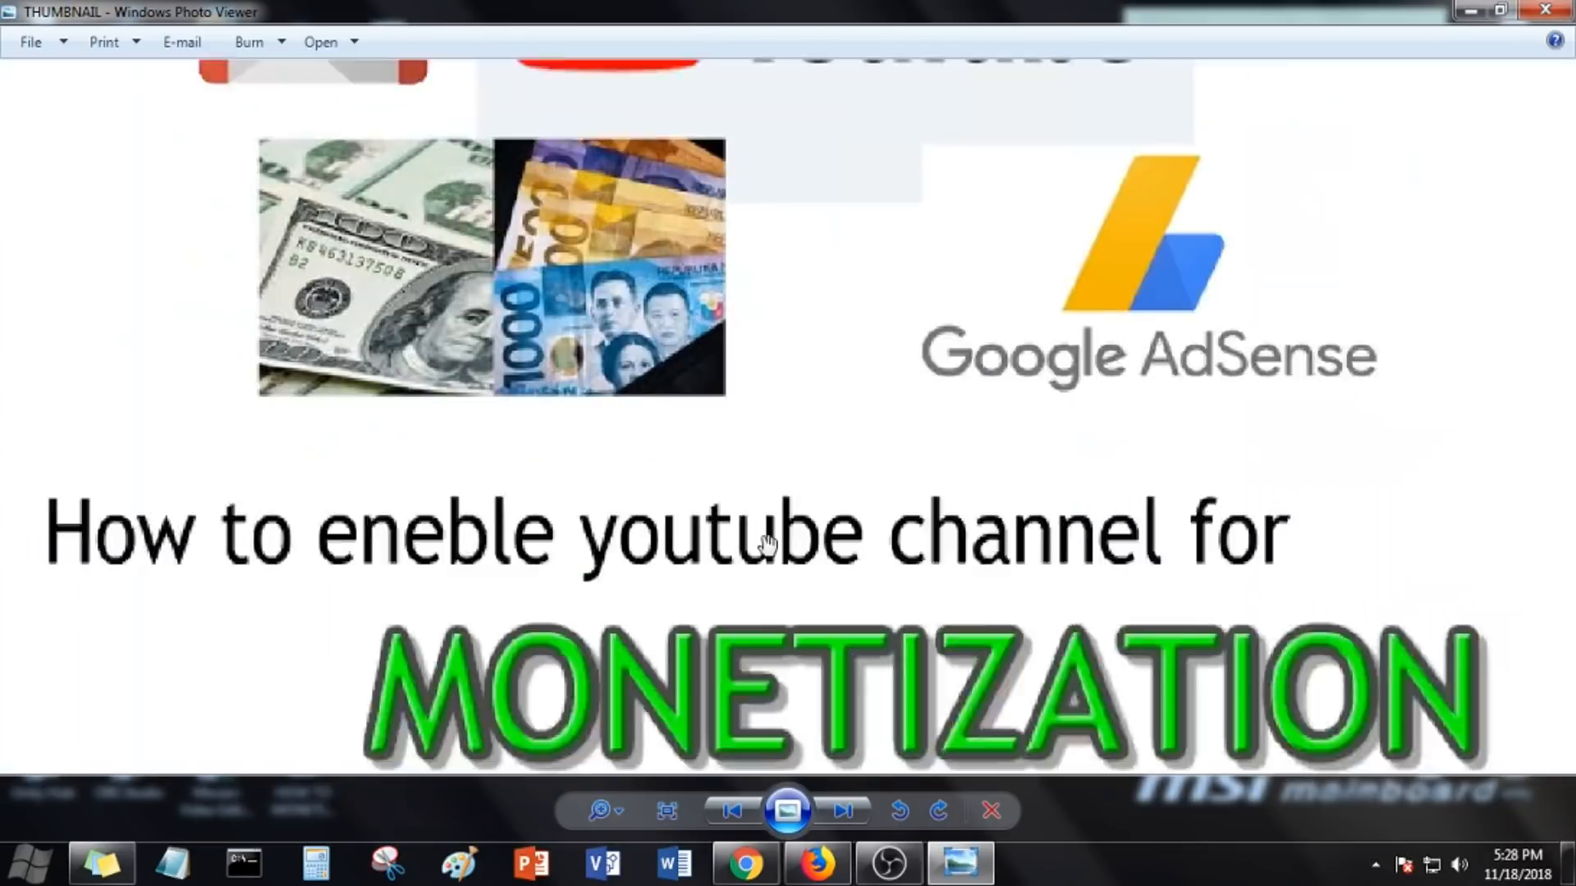
pyautogui.scroll(-2, 772, 555)
pyautogui.click(1545, 10)
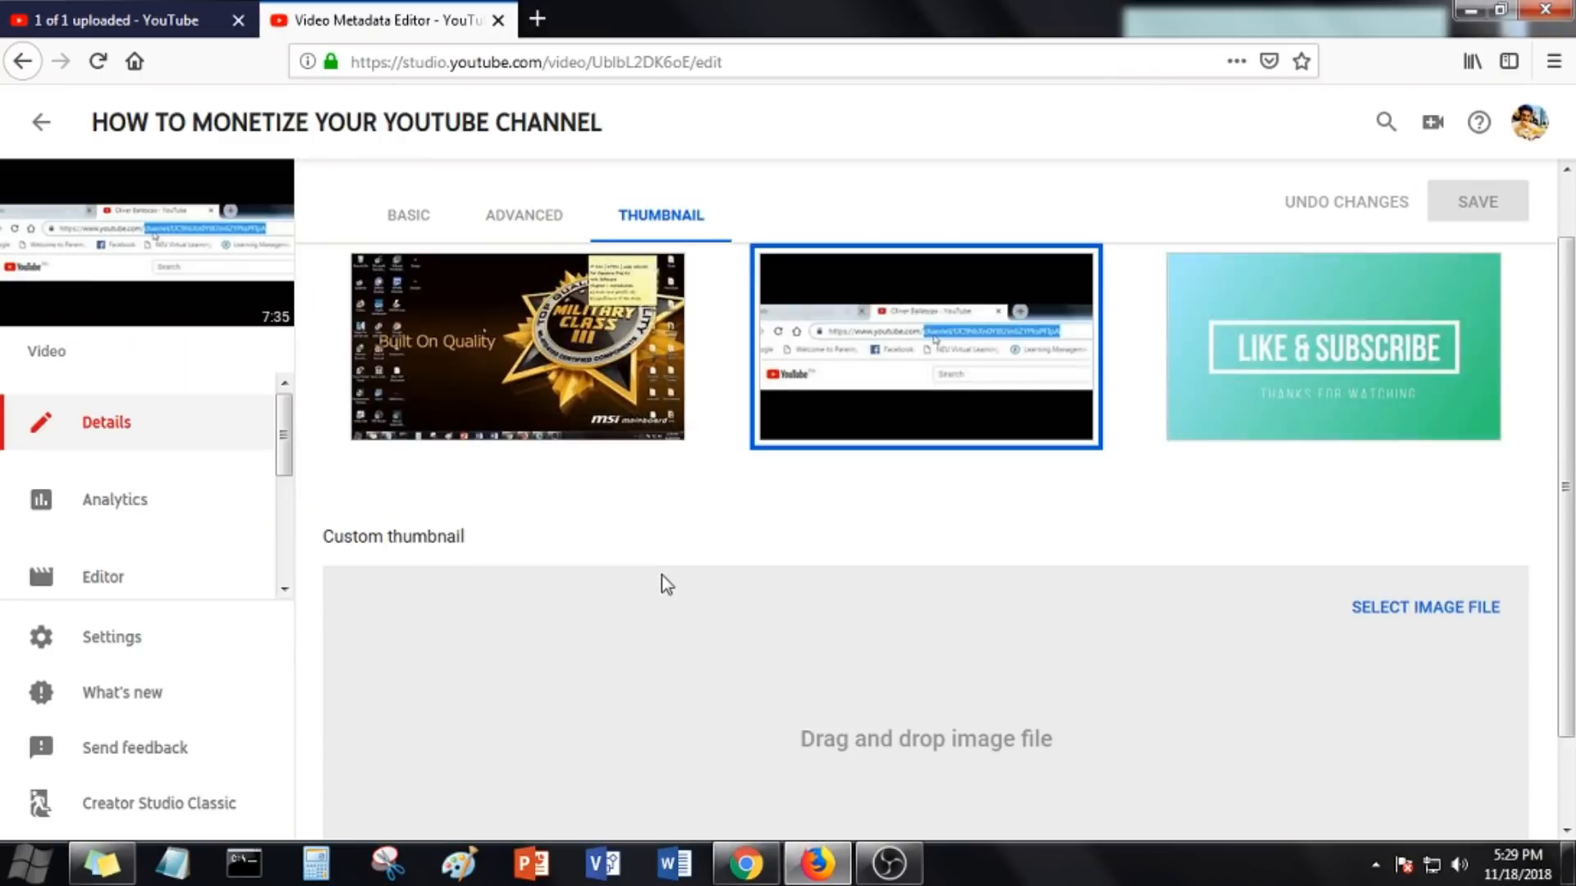
# Upload THUMBNAIL from the Desktop as the video's custom thumbnail and save the change
pyautogui.scroll(-2, 662, 583)
pyautogui.click(1423, 510)
pyautogui.scroll(-3, 458, 351)
pyautogui.scroll(-2, 458, 351)
pyautogui.doubleClick(436, 403)
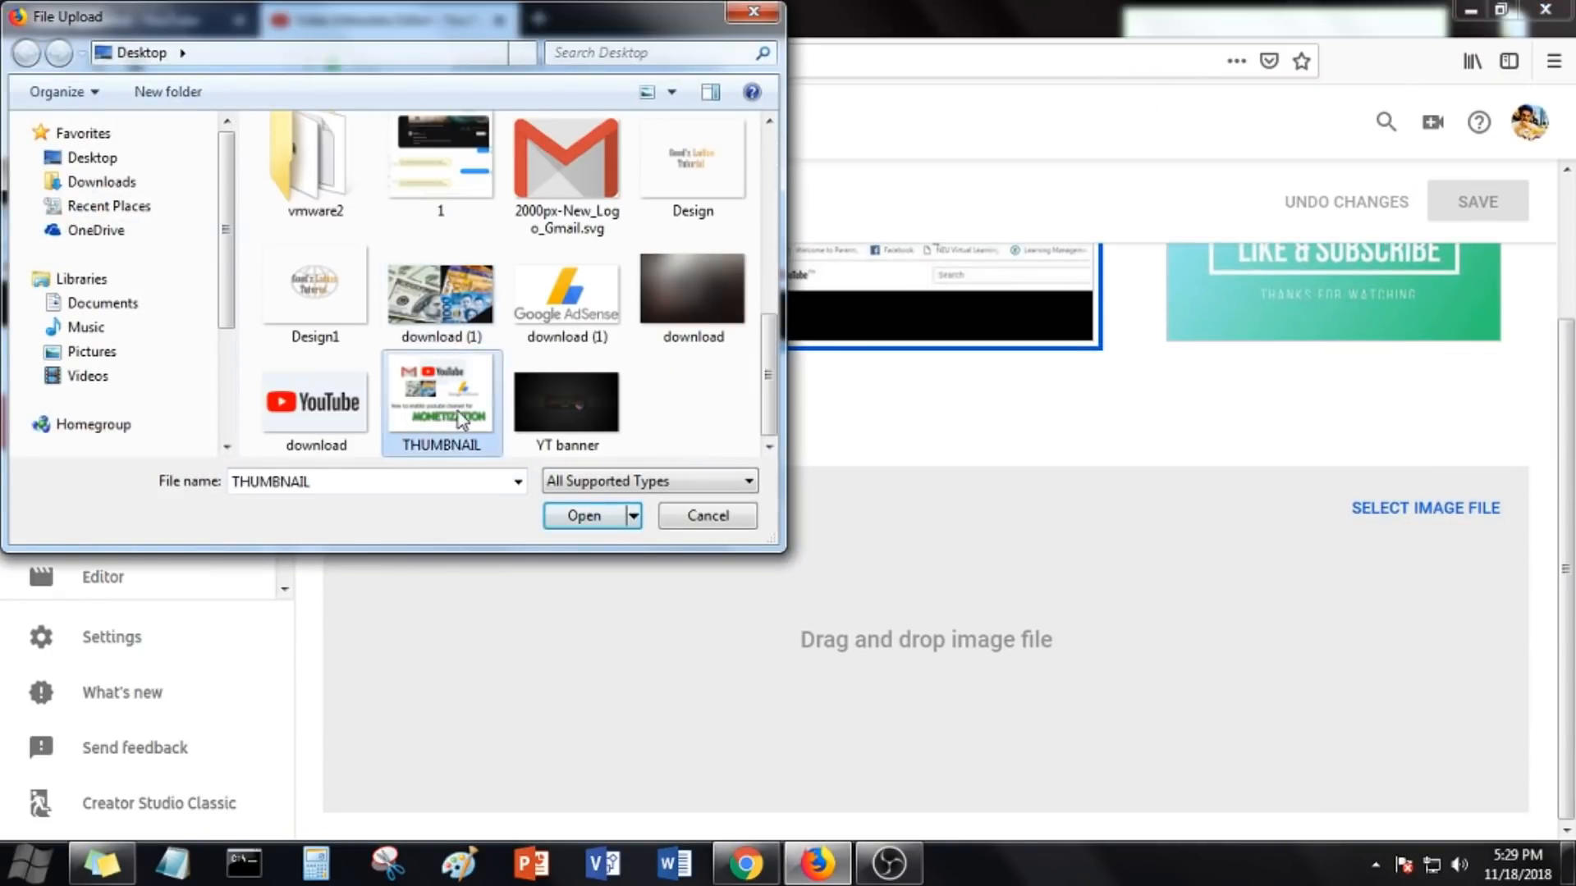
pyautogui.click(1462, 223)
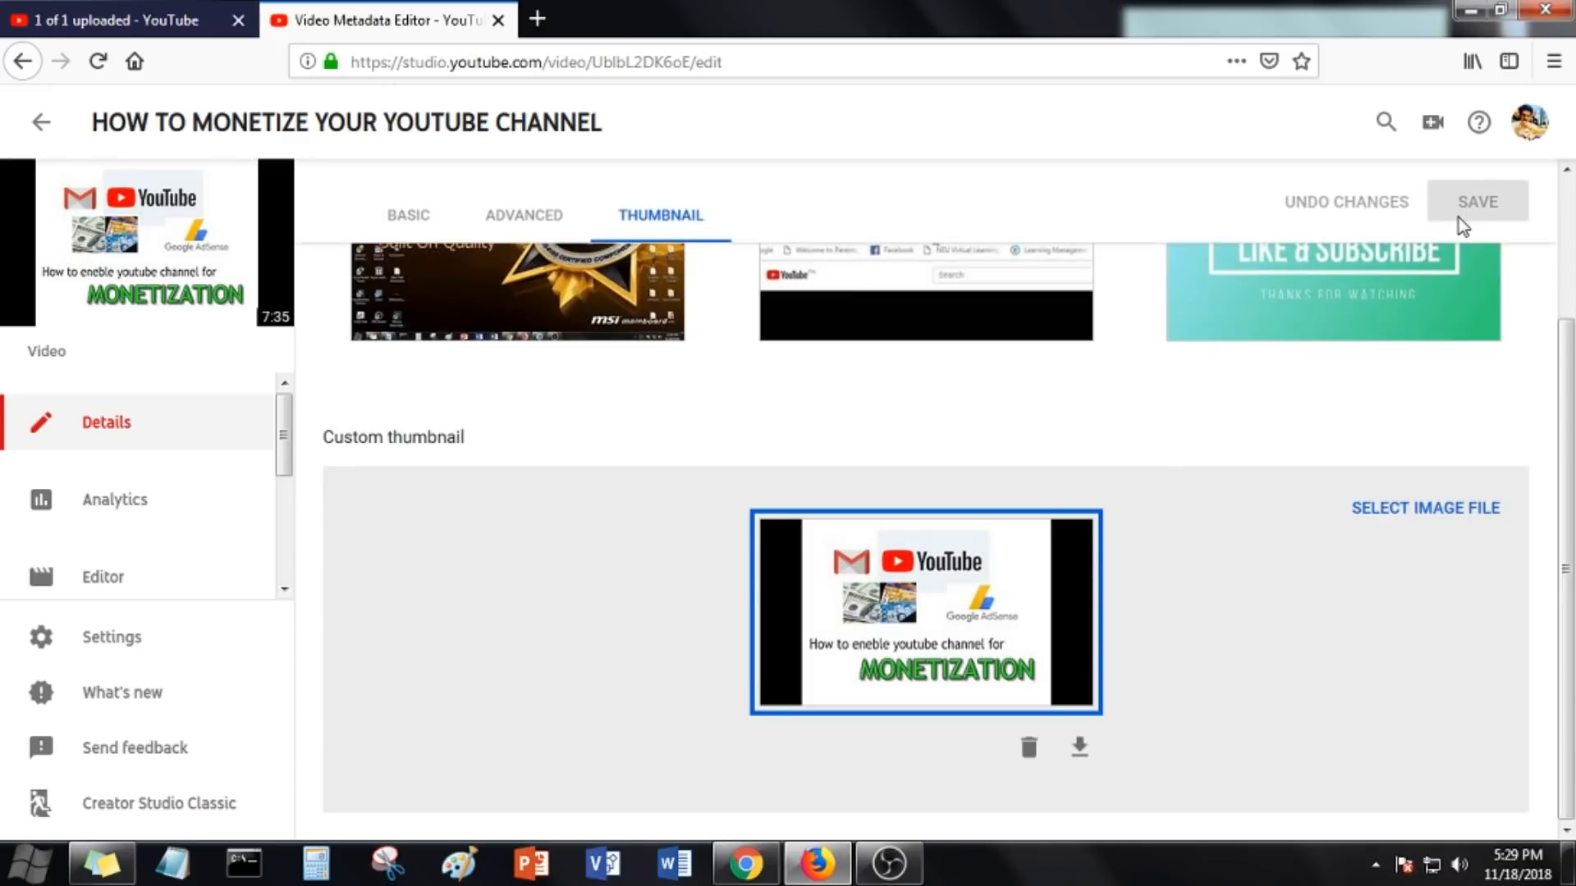
# Open your channel page to see the video with its new thumbnail
pyautogui.scroll(2, 613, 624)
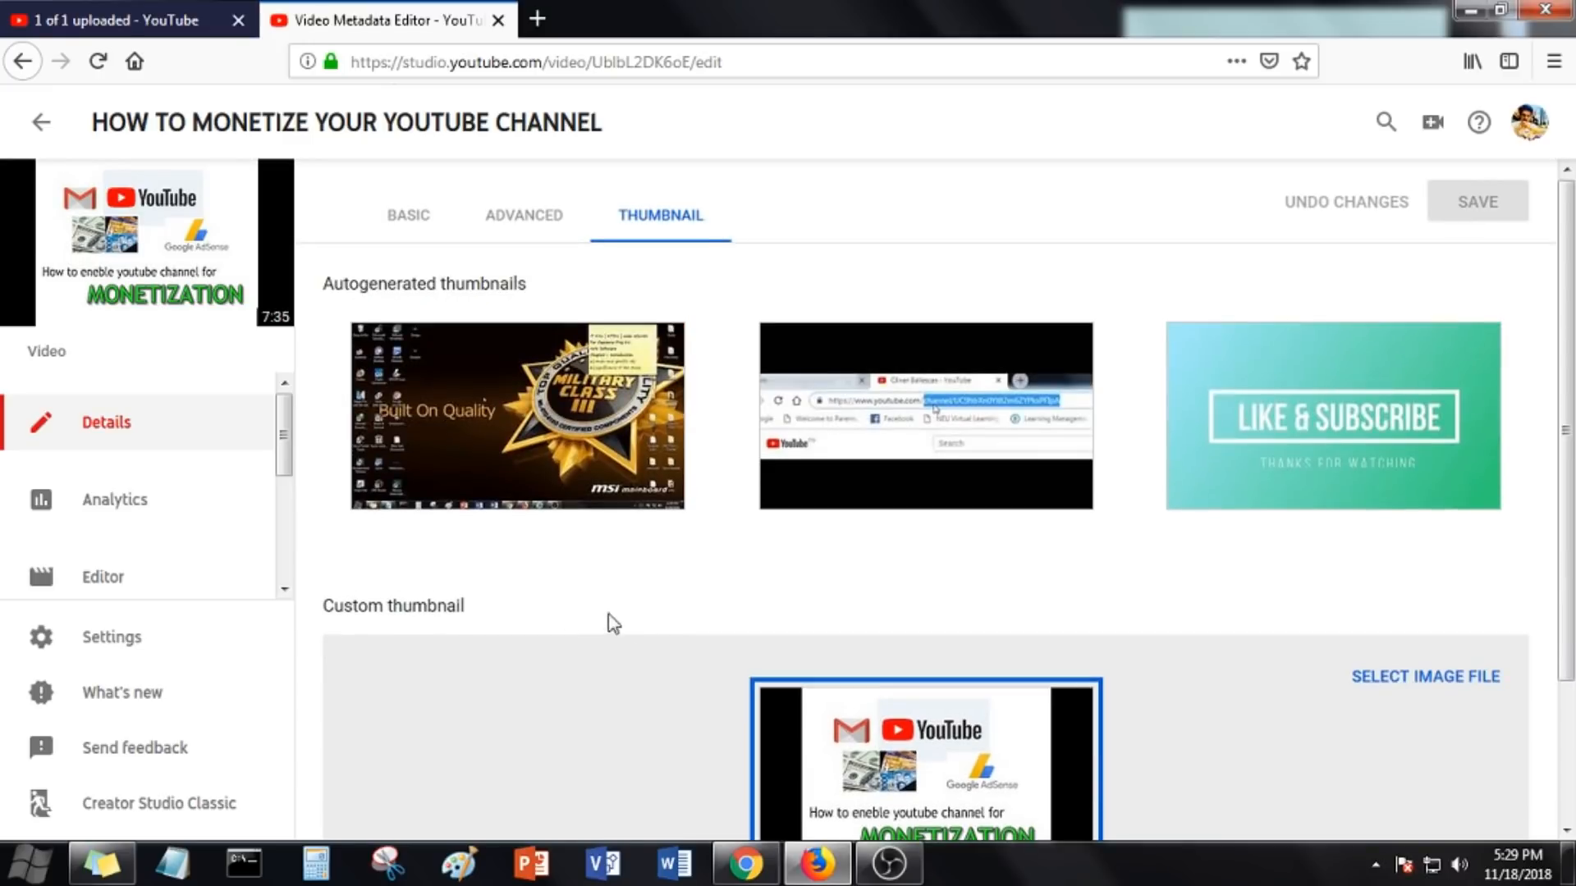
pyautogui.click(1529, 130)
pyautogui.click(1297, 254)
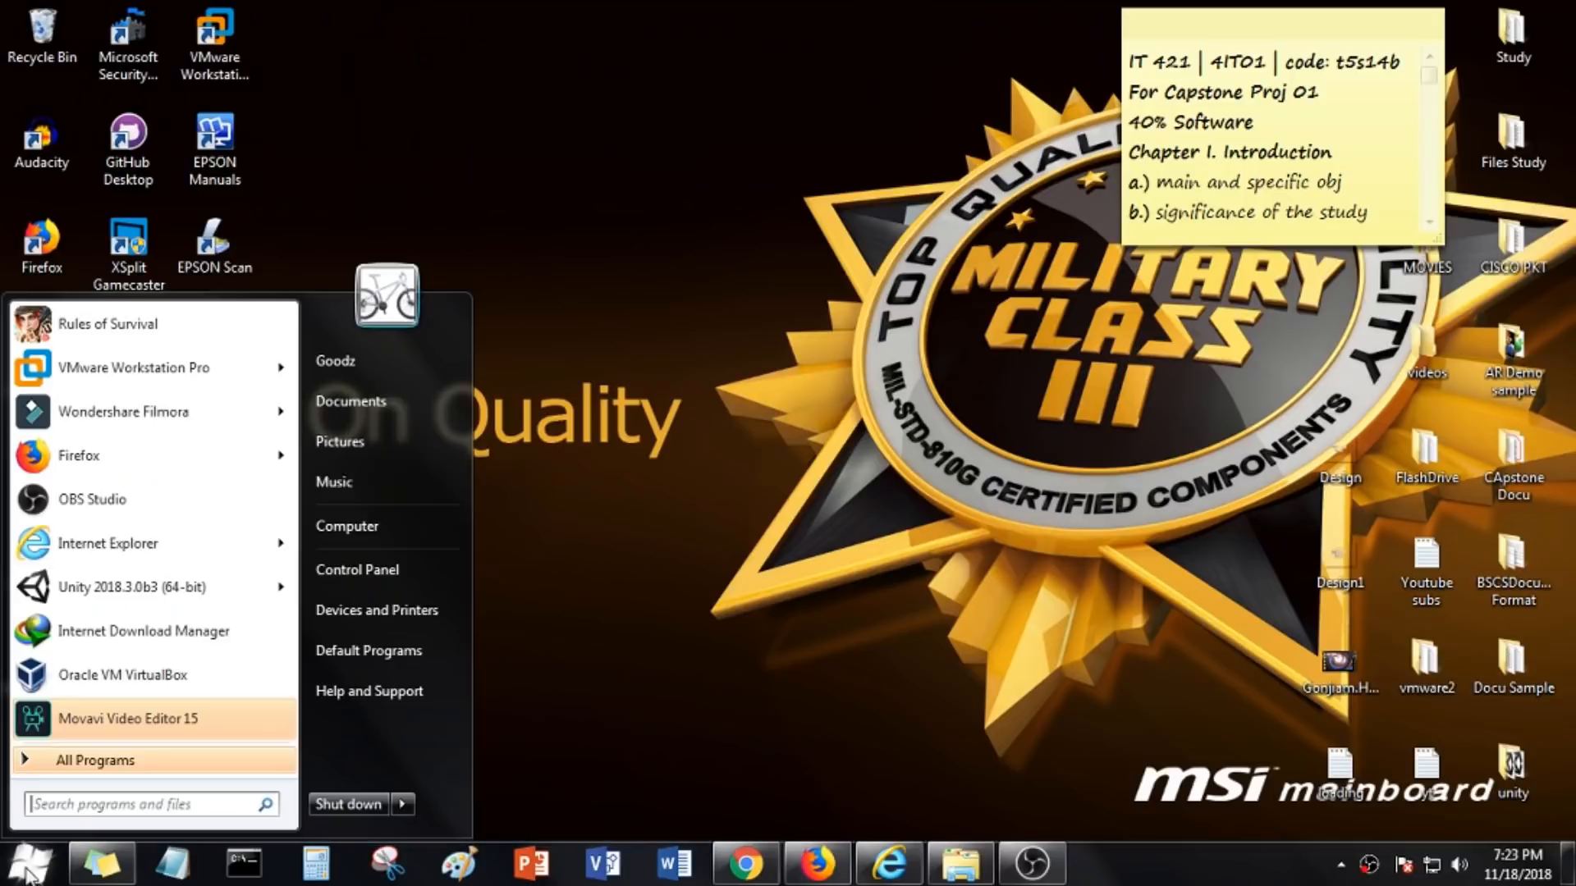
# Open a photo from the Goodz pictures folder in GIMP
pyautogui.click(334, 341)
pyautogui.doubleClick(505, 491)
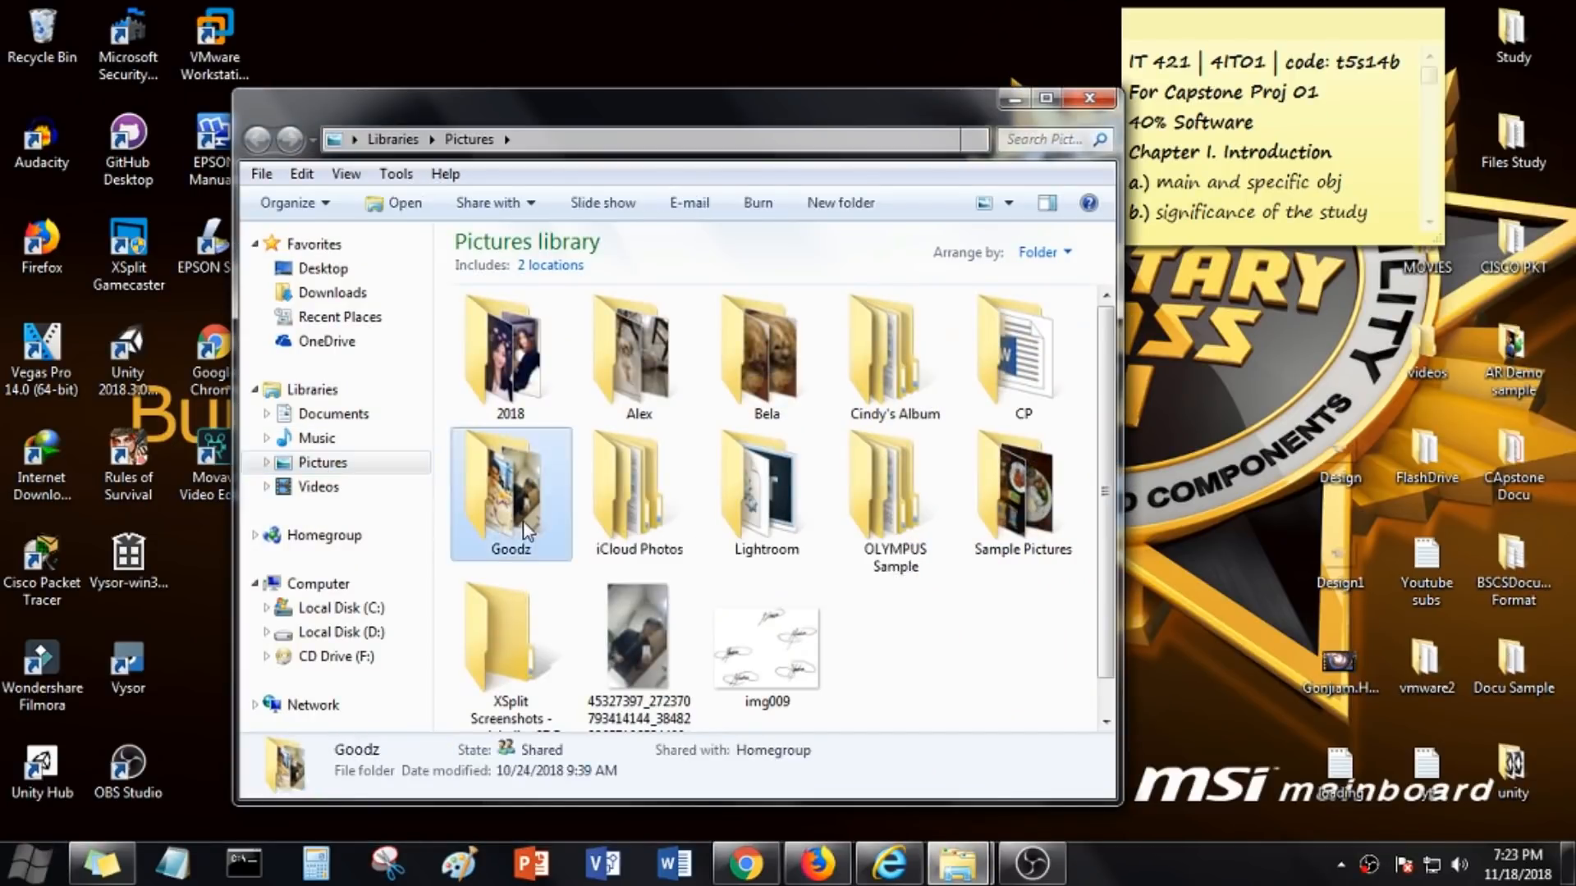
pyautogui.rightClick(521, 368)
pyautogui.click(570, 241)
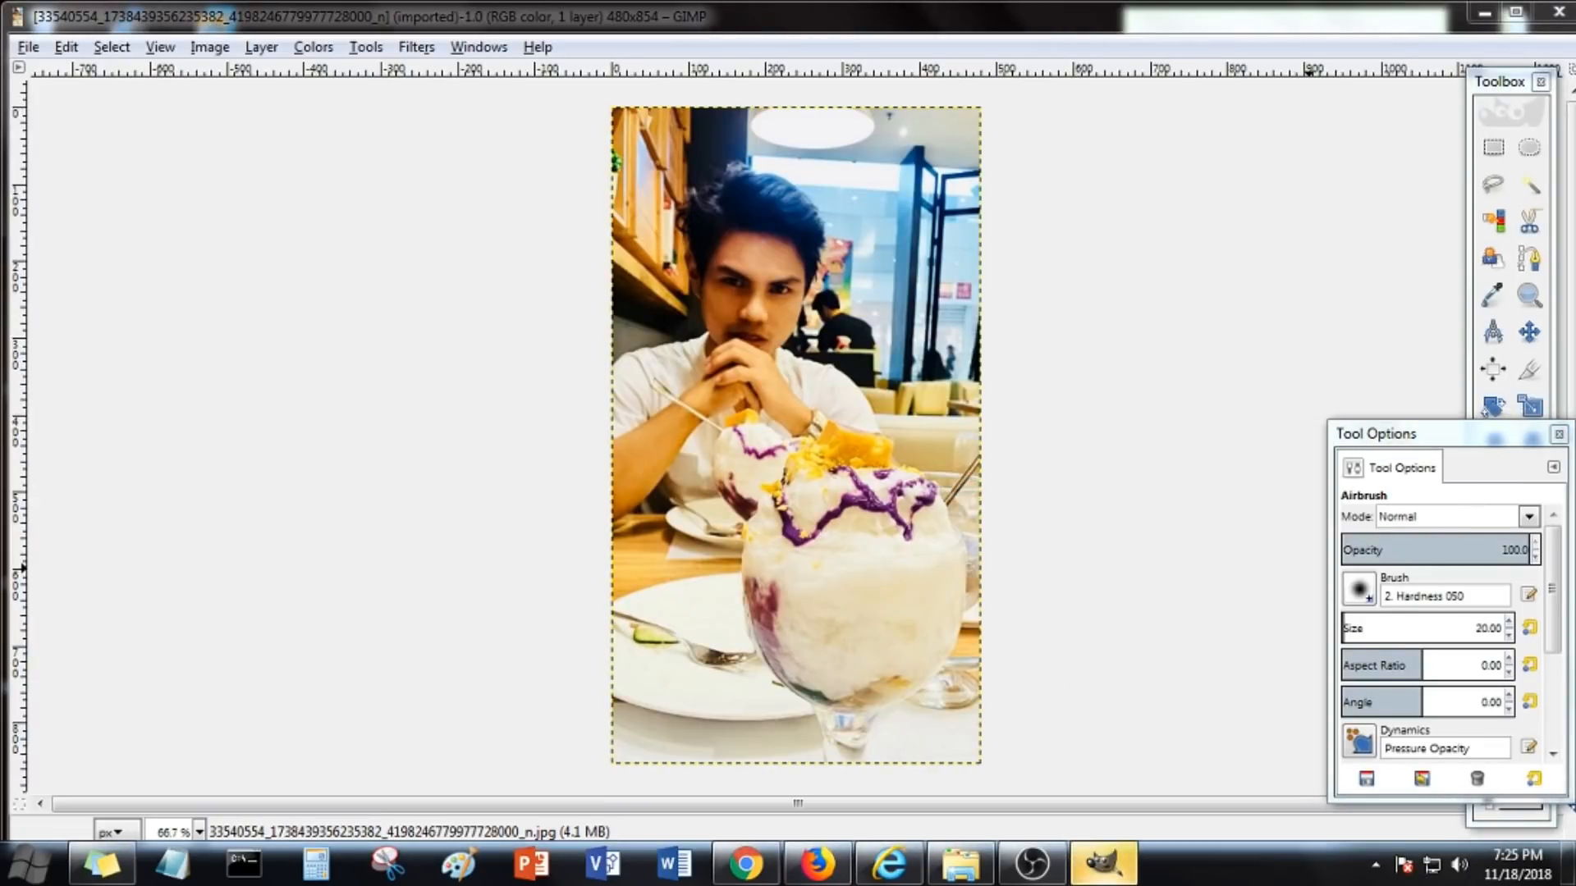
# Set the airbrush size to 64.77 and airbrush along the photo's bottom edge
pyautogui.click(1345, 627)
pyautogui.moveTo(1345, 628); pyautogui.dragTo(1351, 628)
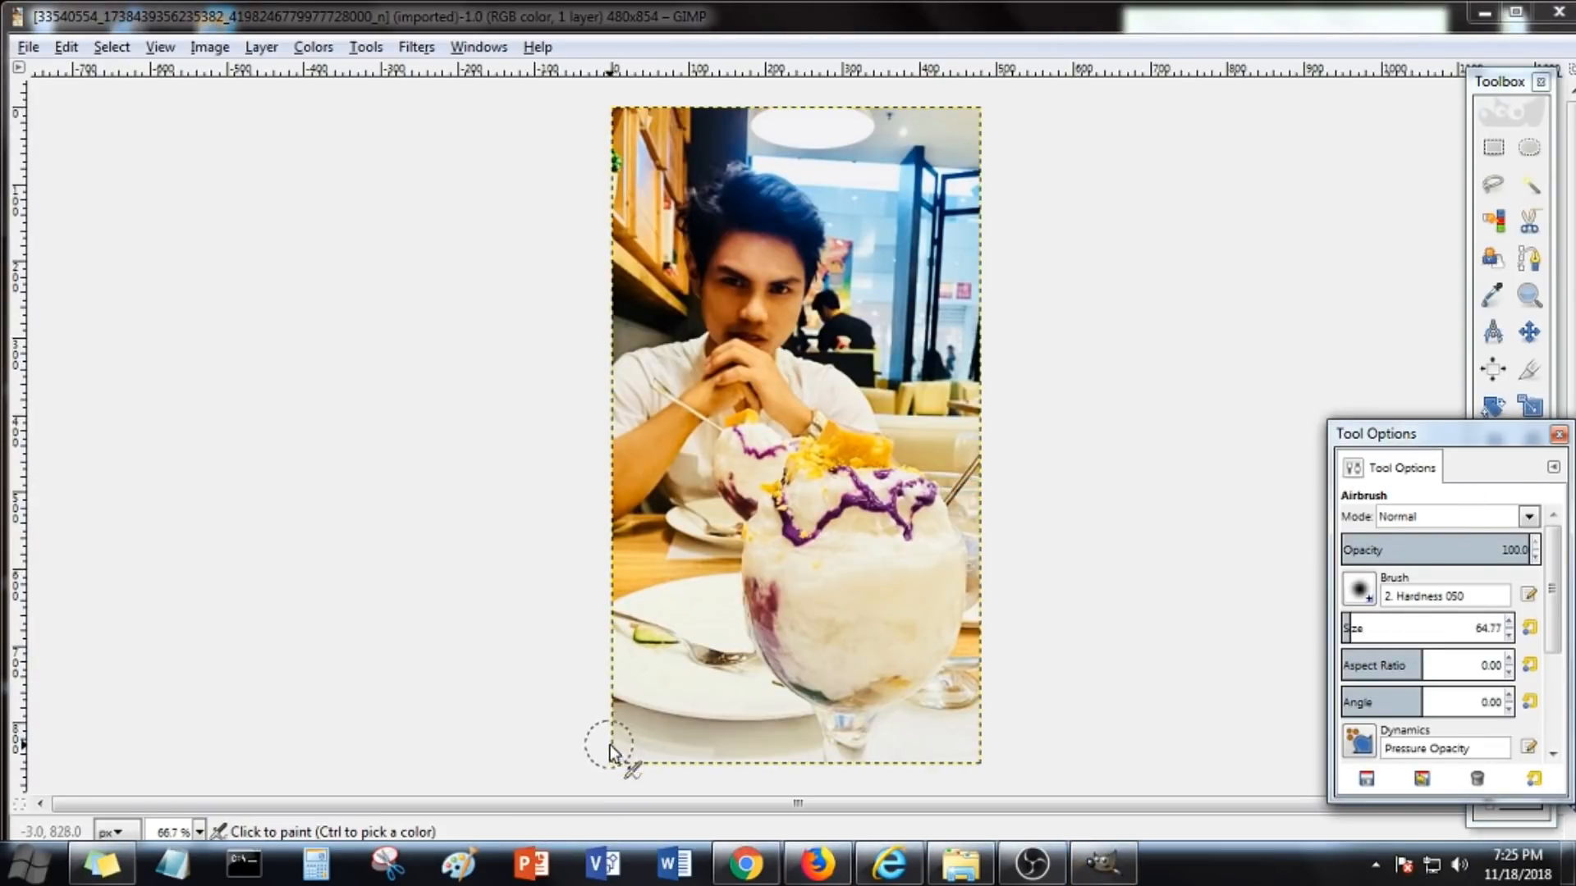
pyautogui.moveTo(610, 745); pyautogui.dragTo(944, 749)
# Add an alpha channel to the photo's layer
pyautogui.click(214, 48)
pyautogui.moveTo(261, 48)
pyautogui.moveTo(316, 297)
pyautogui.click(599, 297)
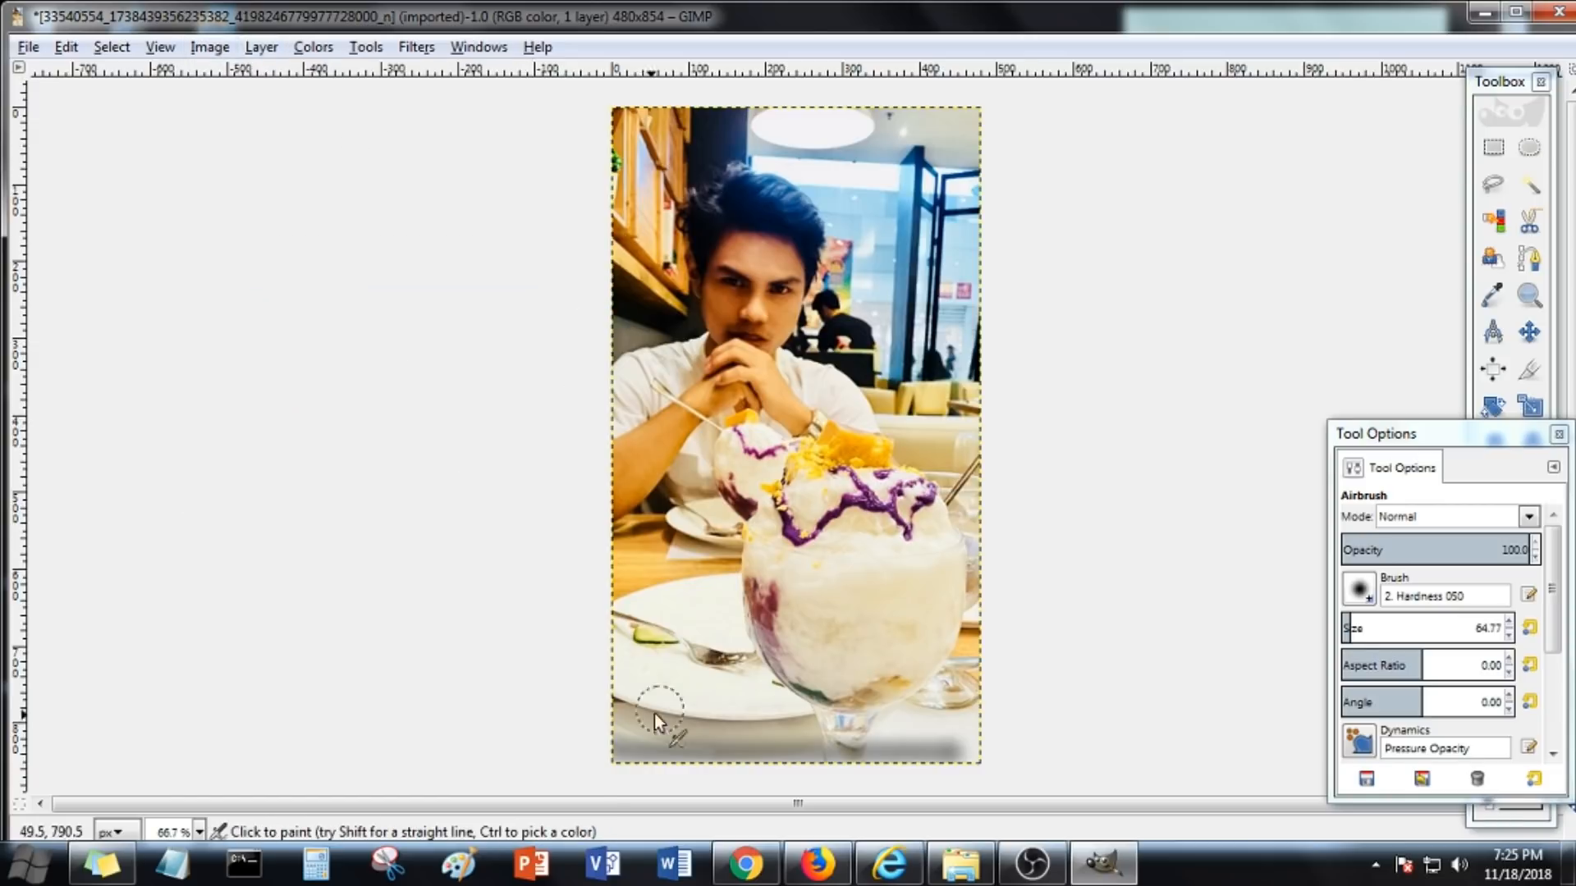
# Switch to the Eraser and erase the lower half of the photo and the background beside the head
pyautogui.moveTo(758, 755); pyautogui.dragTo(817, 755)
pyautogui.click(1558, 434)
pyautogui.click(1529, 591)
pyautogui.moveTo(616, 756)
pyautogui.mouseDown()
pyautogui.moveTo(829, 755)
pyautogui.moveTo(700, 751)
pyautogui.mouseUp()
pyautogui.click(1529, 590)
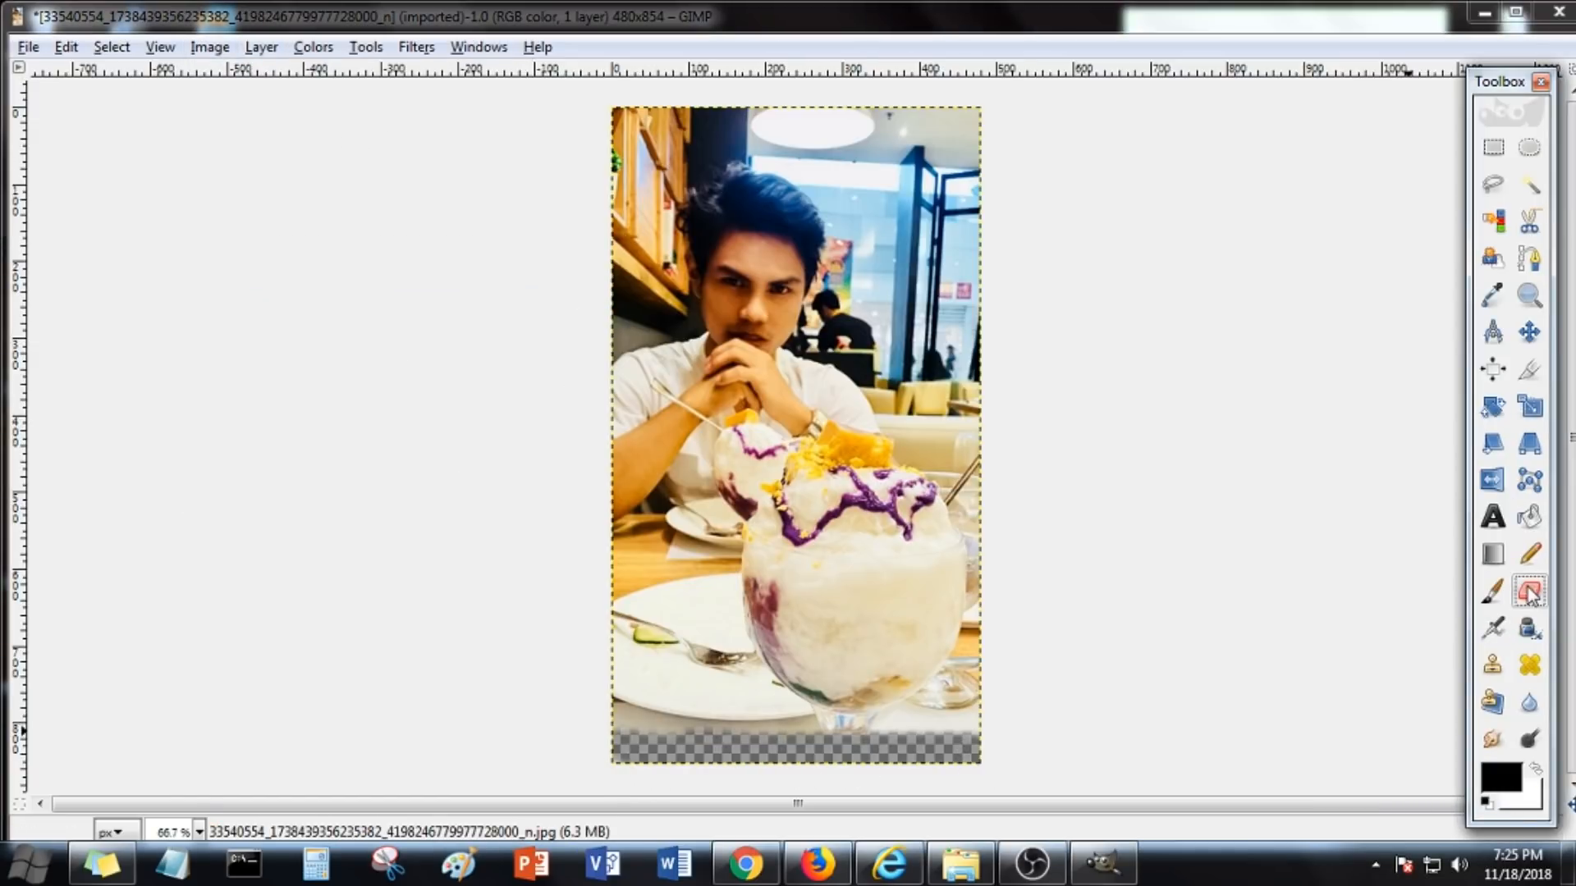
pyautogui.doubleClick(1529, 591)
pyautogui.moveTo(974, 673)
pyautogui.mouseDown()
pyautogui.moveTo(826, 698)
pyautogui.moveTo(604, 626)
pyautogui.moveTo(910, 610)
pyautogui.moveTo(659, 596)
pyautogui.moveTo(969, 523)
pyautogui.moveTo(631, 508)
pyautogui.moveTo(925, 508)
pyautogui.moveTo(967, 487)
pyautogui.moveTo(637, 472)
pyautogui.moveTo(767, 466)
pyautogui.moveTo(594, 452)
pyautogui.moveTo(839, 447)
pyautogui.moveTo(797, 460)
pyautogui.mouseUp()
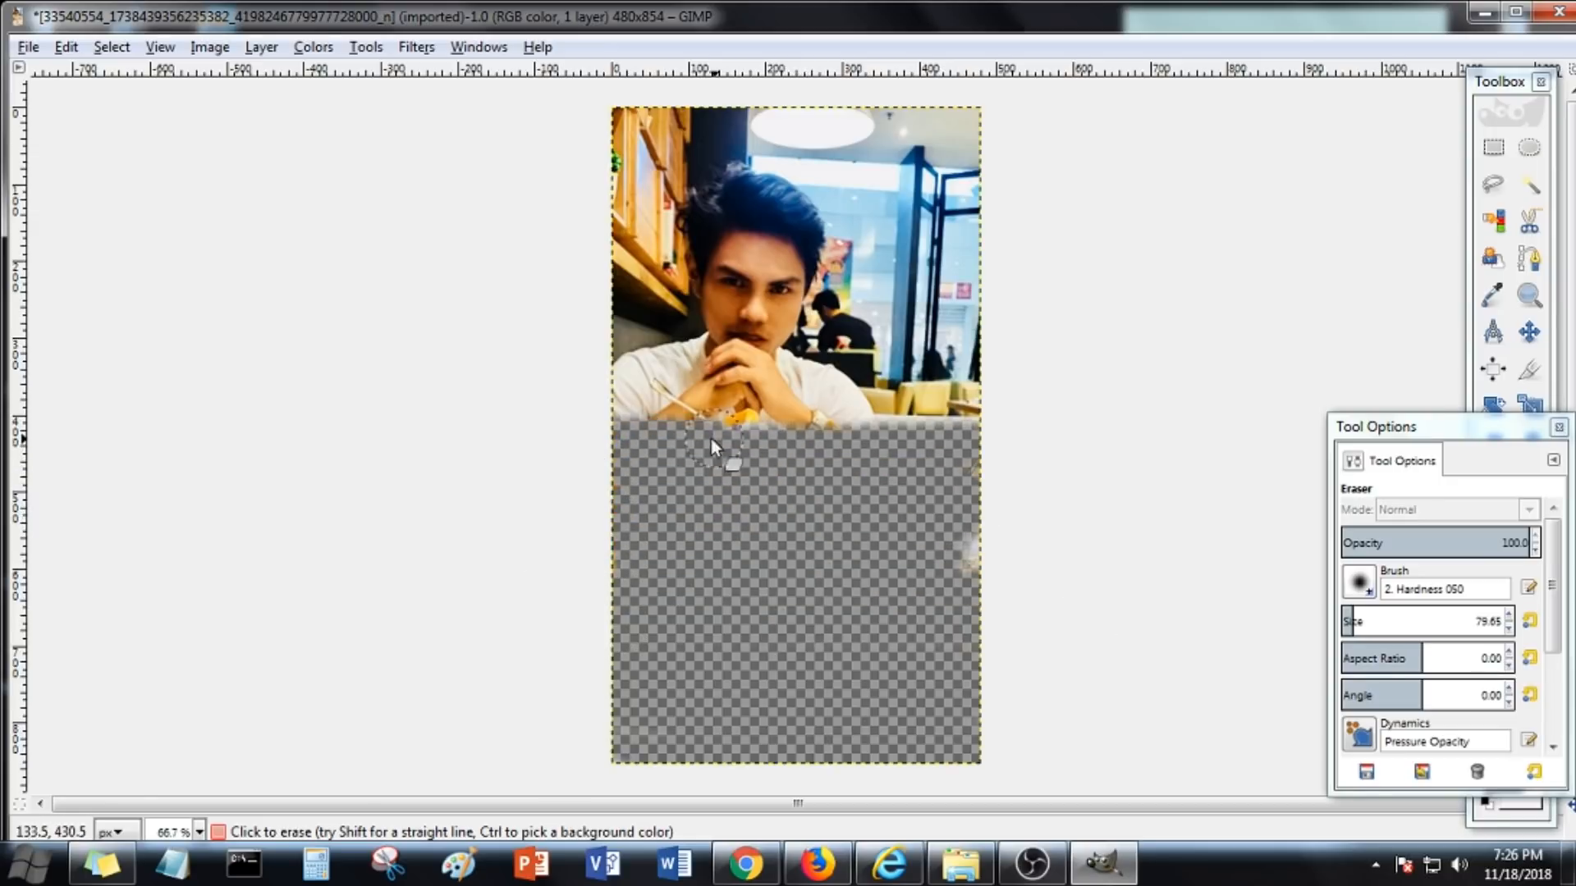
pyautogui.moveTo(952, 421)
pyautogui.mouseDown()
pyautogui.moveTo(968, 185)
pyautogui.moveTo(790, 118)
pyautogui.moveTo(615, 129)
pyautogui.moveTo(615, 322)
pyautogui.moveTo(702, 128)
pyautogui.moveTo(942, 381)
pyautogui.mouseUp()
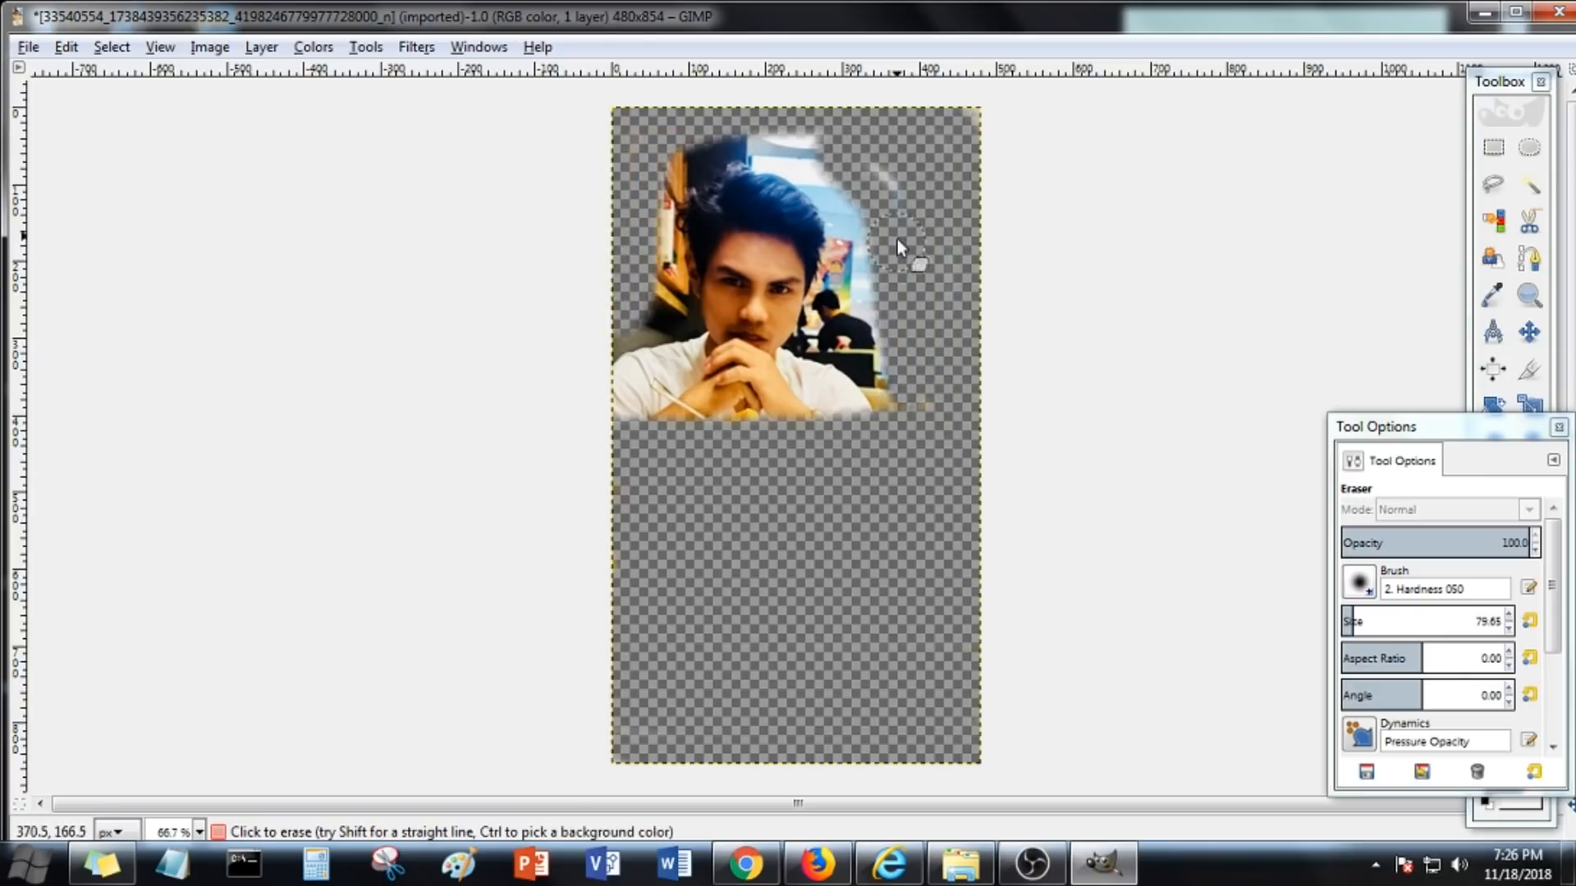
# Zoom in and erase the remaining background around the head and hair
pyautogui.scroll(2, 909, 390)
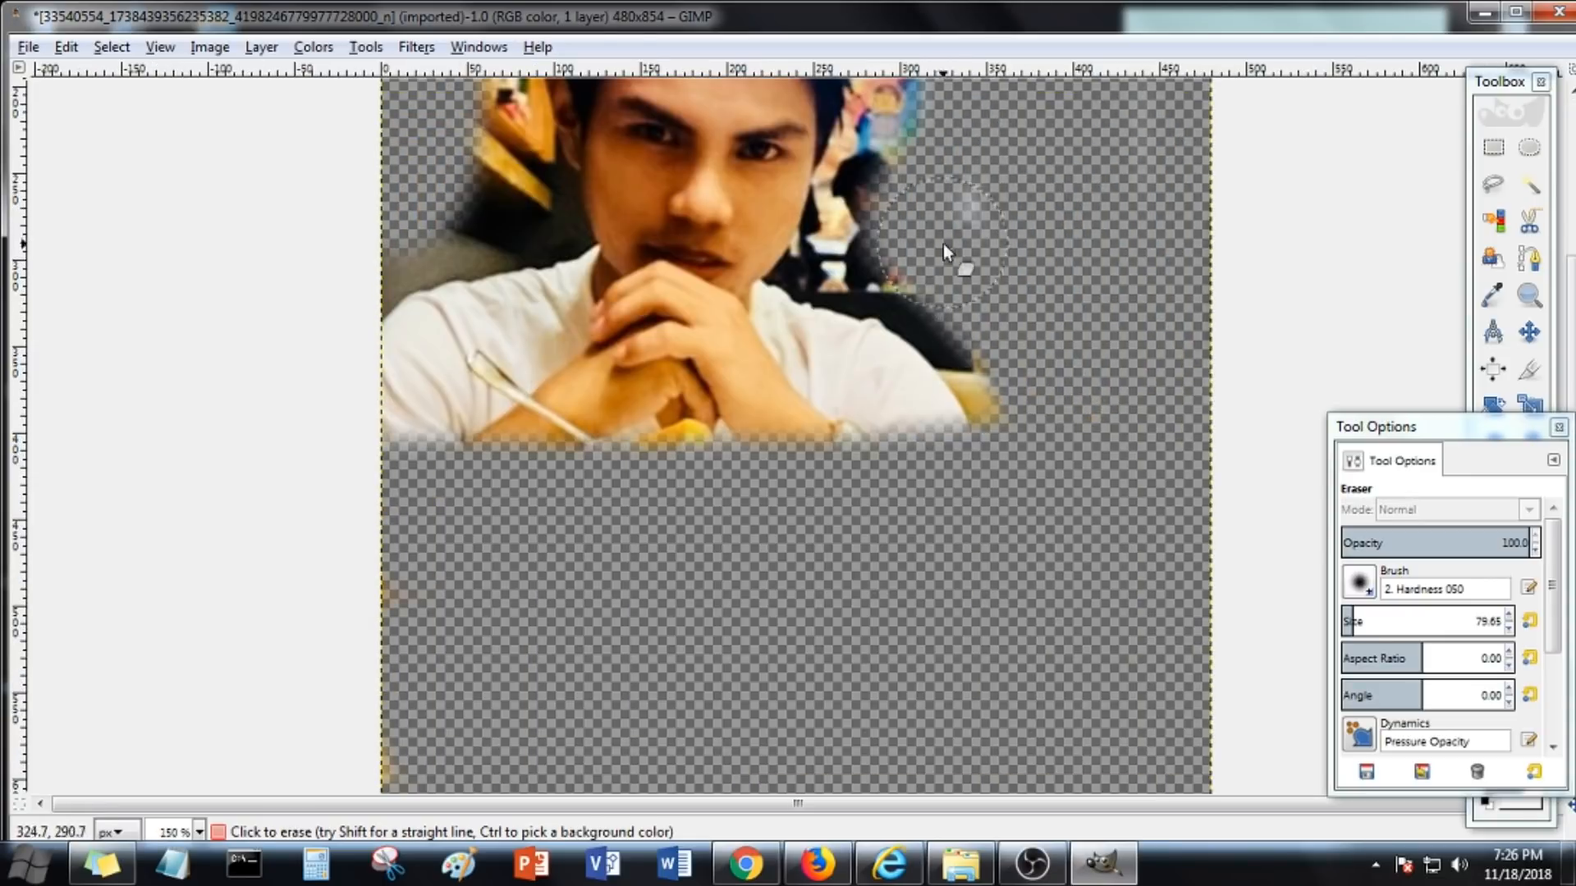
pyautogui.scroll(4, 944, 244)
pyautogui.moveTo(893, 204)
pyautogui.mouseDown()
pyautogui.moveTo(751, 150)
pyautogui.moveTo(1205, 113)
pyautogui.moveTo(747, 177)
pyautogui.moveTo(667, 146)
pyautogui.mouseUp()
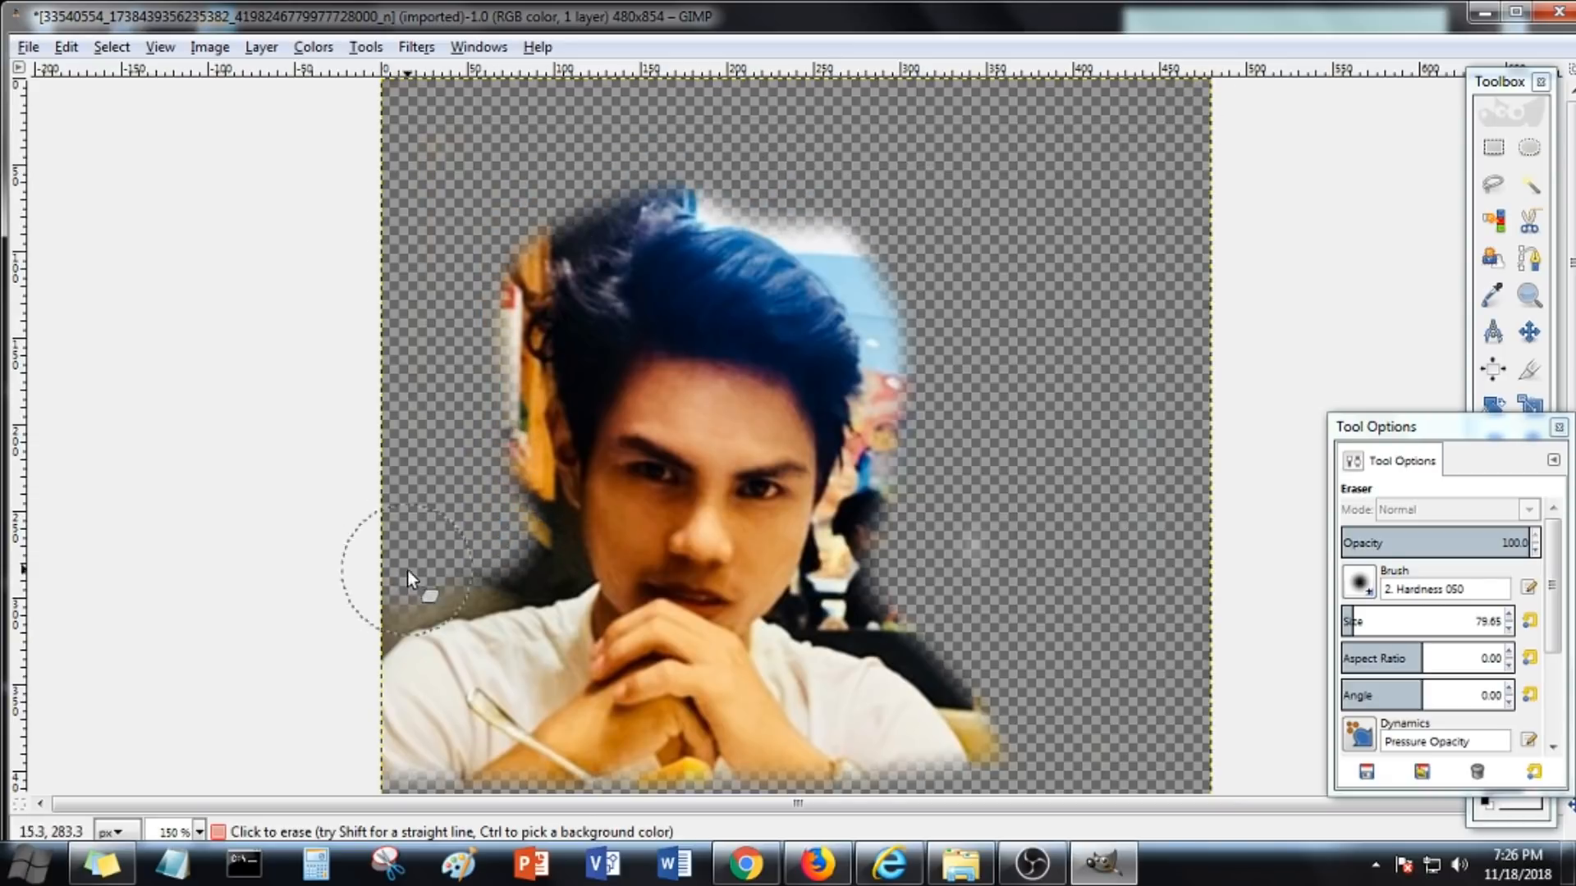
pyautogui.moveTo(481, 352)
pyautogui.mouseDown()
pyautogui.moveTo(508, 230)
pyautogui.moveTo(702, 164)
pyautogui.mouseUp()
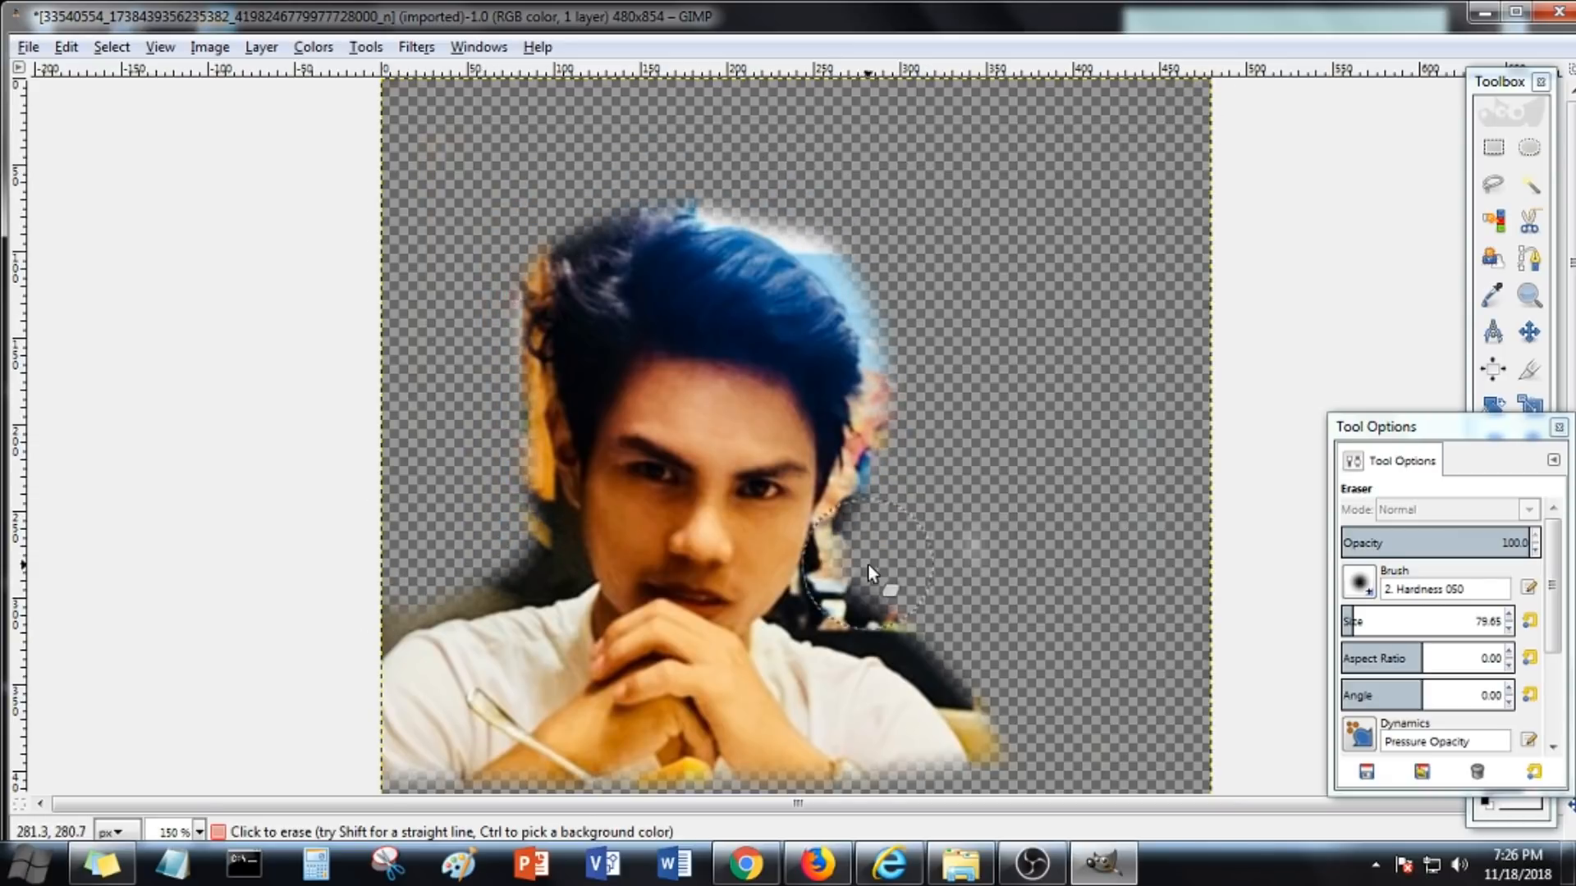
# Zoom in and out to inspect the erased edges around the figure
pyautogui.scroll(-4, 1031, 695)
pyautogui.scroll(-1, 1072, 500)
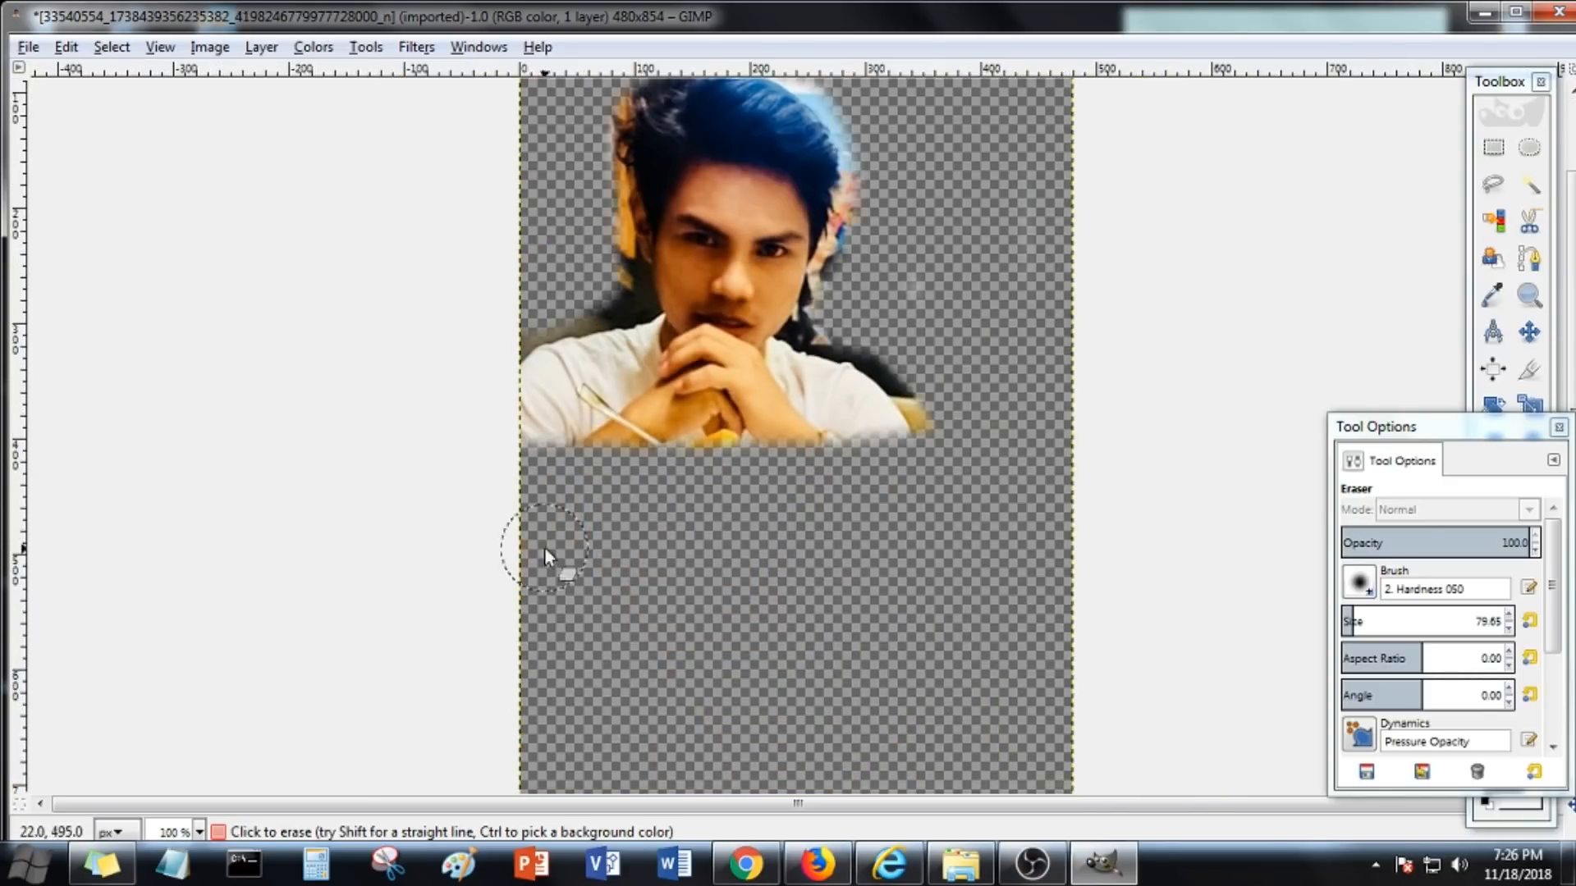
pyautogui.scroll(-2, 613, 697)
pyautogui.scroll(3, 763, 588)
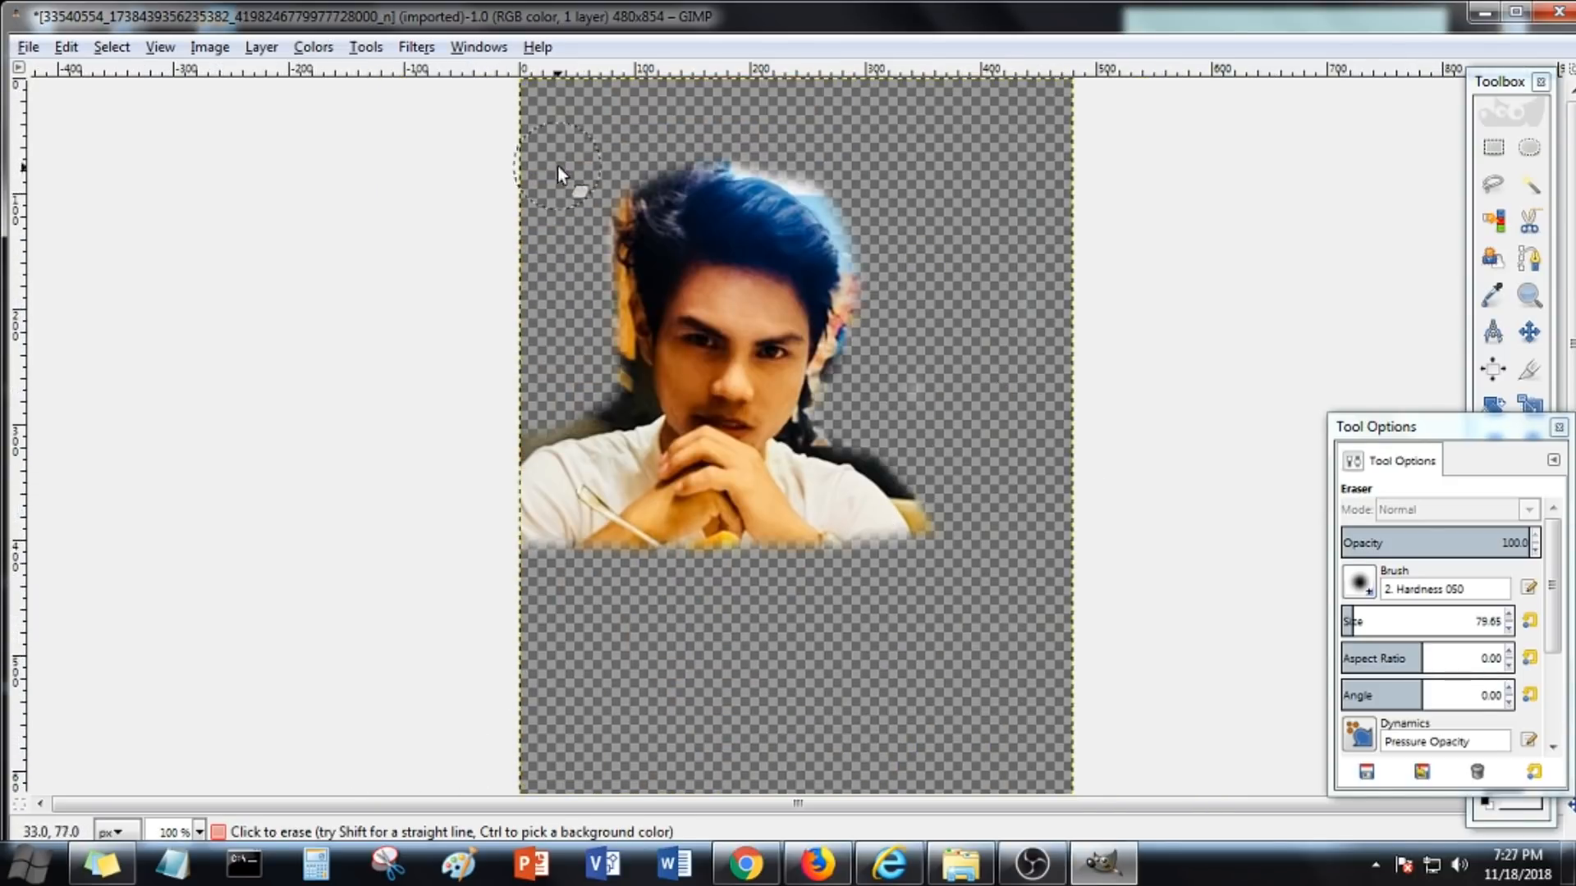
pyautogui.scroll(-3, 1012, 293)
pyautogui.scroll(3, 995, 402)
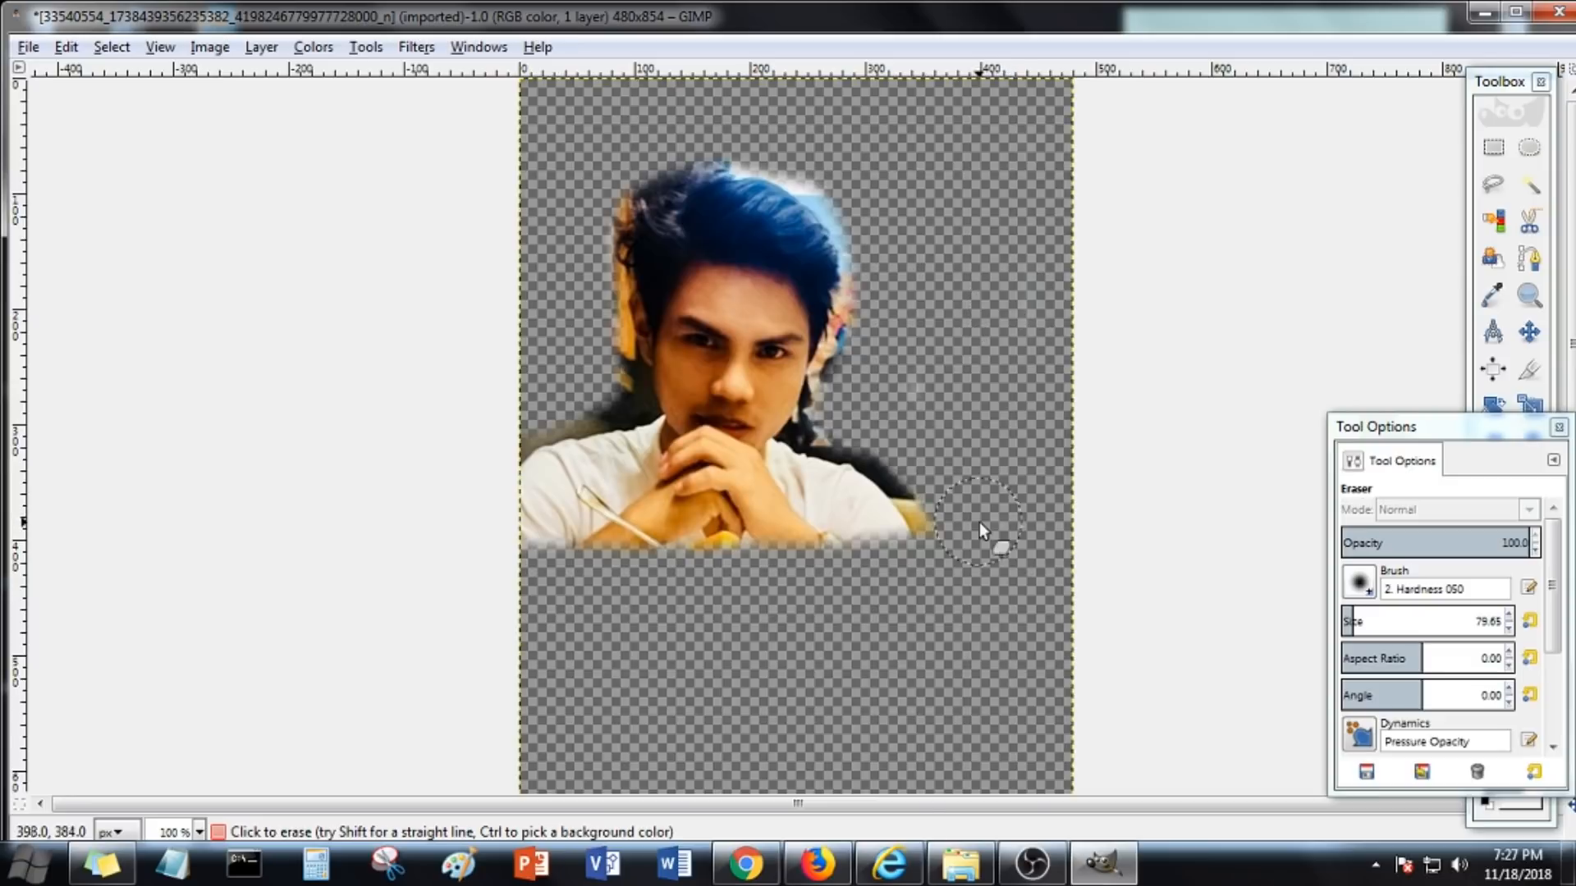
pyautogui.scroll(4, 857, 531)
# Set the brush size to 43.51 and change the foreground color to white
pyautogui.moveTo(1349, 626); pyautogui.dragTo(1344, 625)
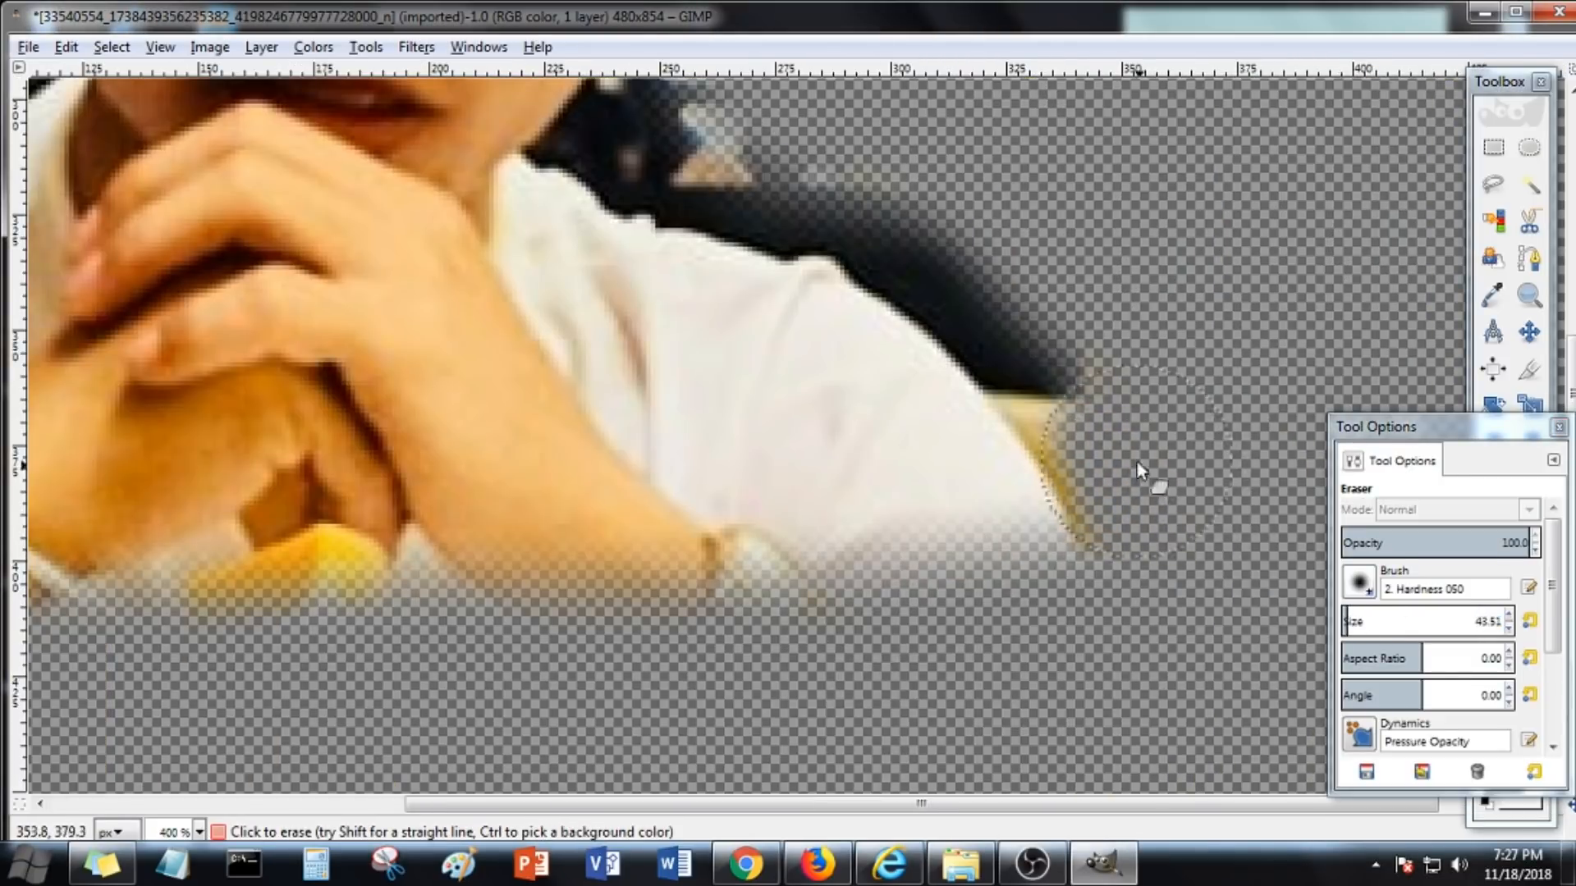
pyautogui.scroll(-3, 1258, 512)
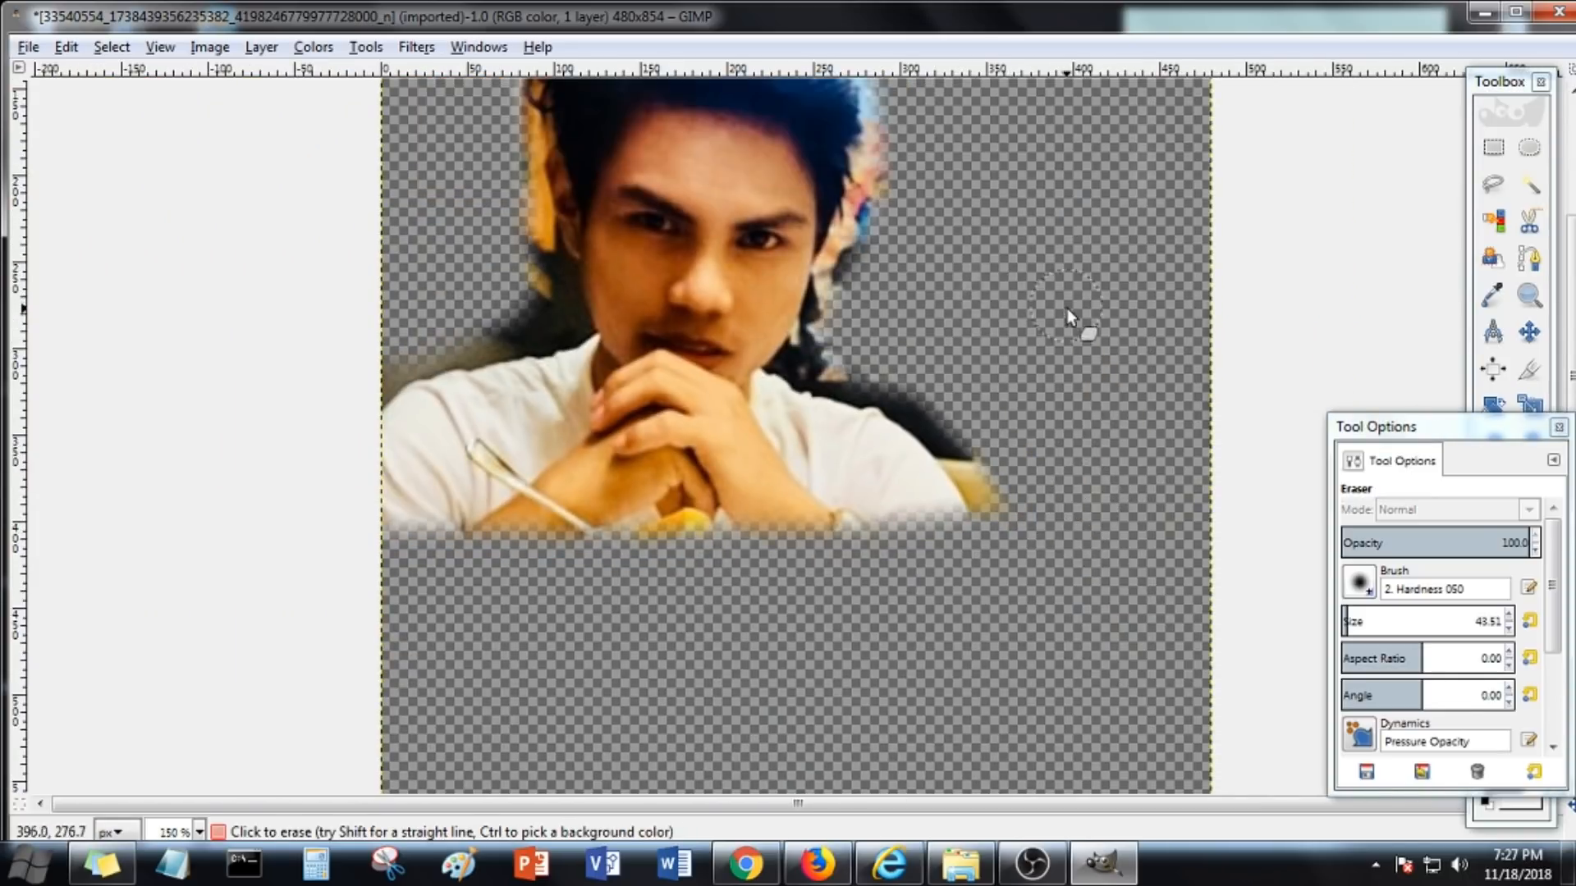
pyautogui.click(1558, 427)
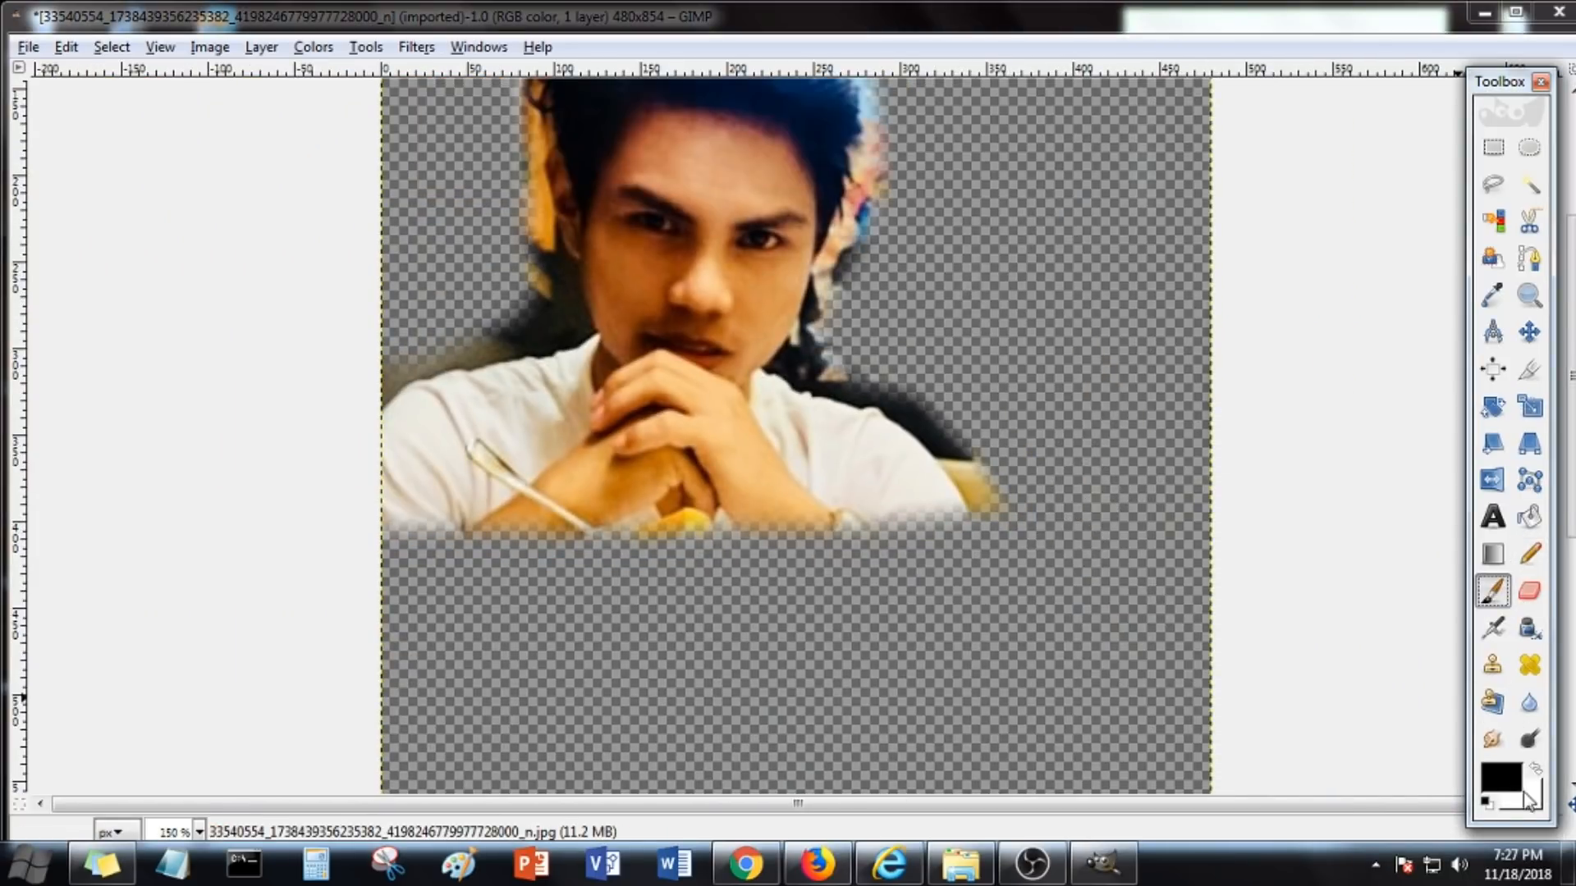
pyautogui.click(1502, 778)
pyautogui.moveTo(568, 503)
pyautogui.mouseDown()
pyautogui.moveTo(593, 508)
pyautogui.moveTo(594, 532)
pyautogui.mouseUp()
pyautogui.click(681, 614)
# Select the Paintbrush at size 36.42 and paint a white glow along the right shoulder edge
pyautogui.doubleClick(1493, 591)
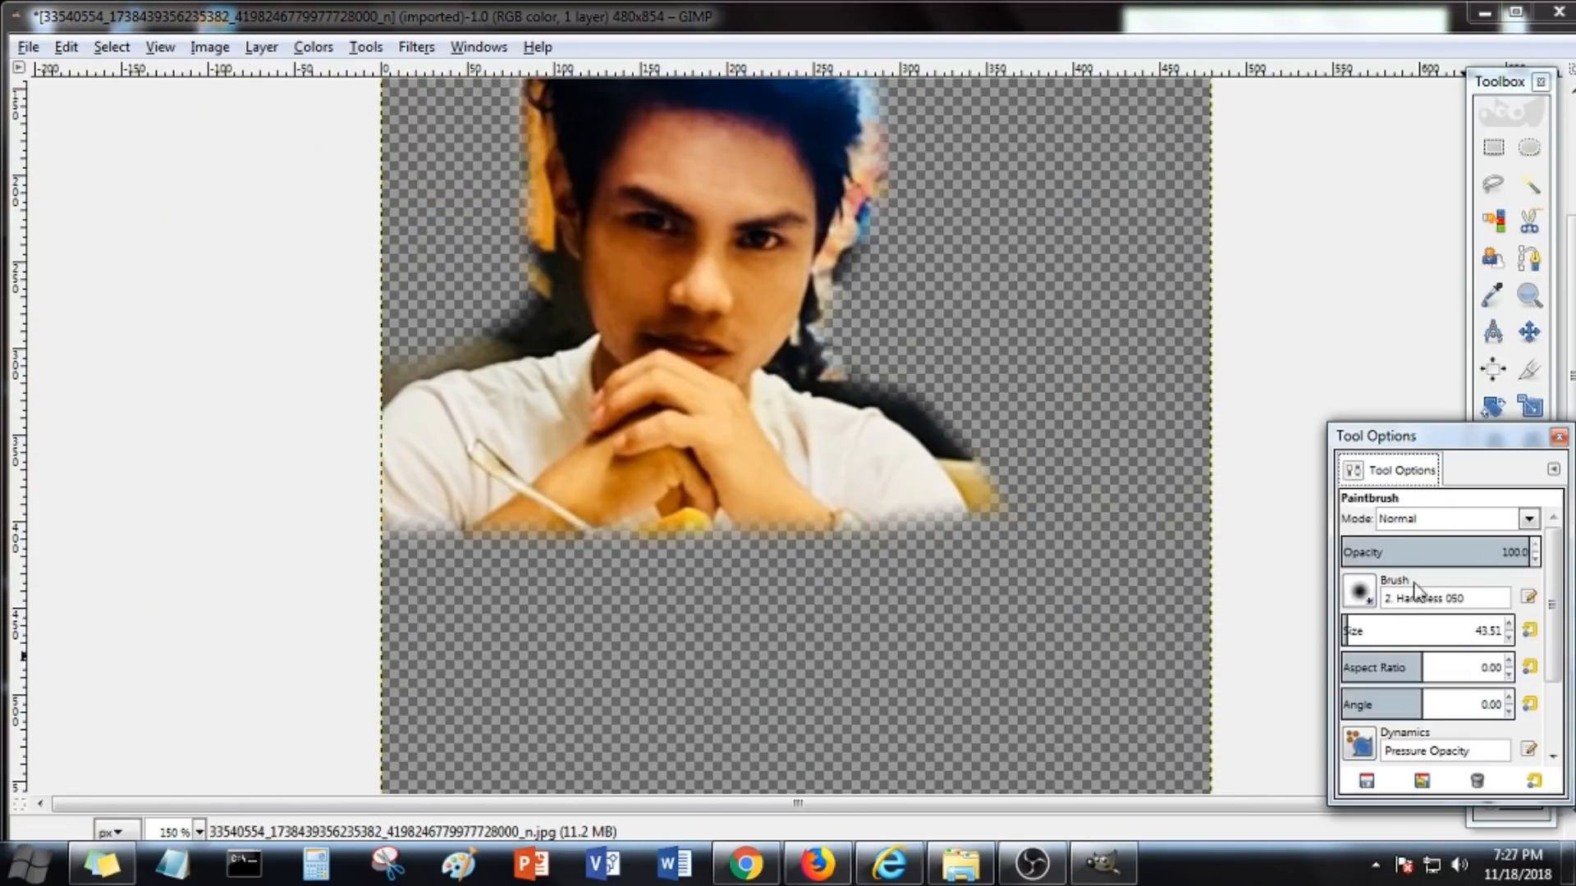
pyautogui.moveTo(1347, 633); pyautogui.dragTo(1344, 633)
pyautogui.scroll(-1, 1023, 466)
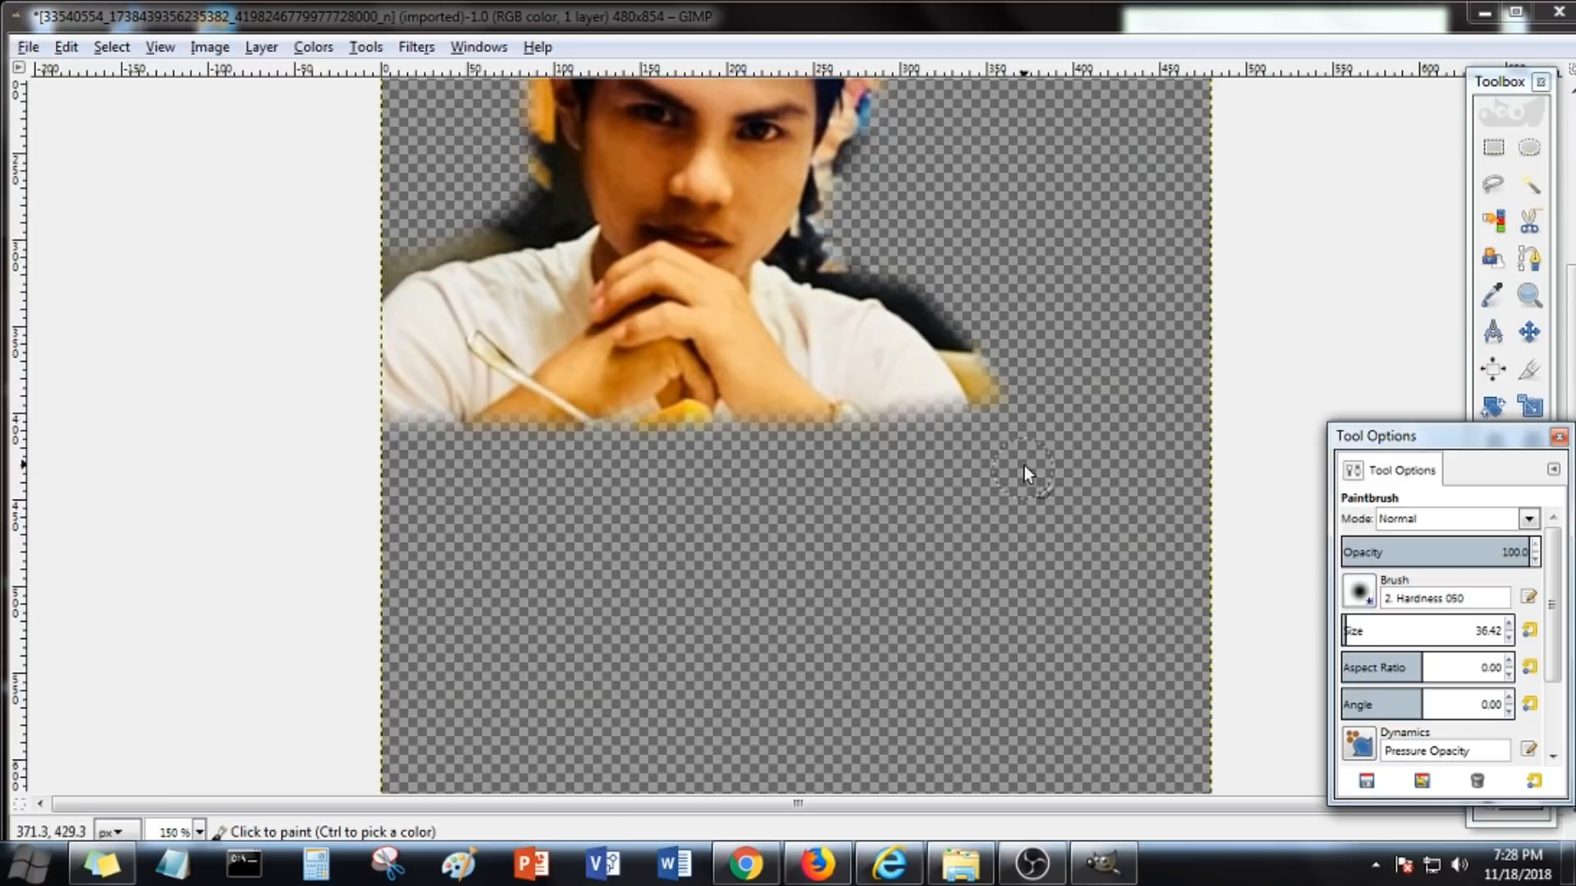
pyautogui.scroll(1, 1023, 465)
pyautogui.keyDown('ctrl'); pyautogui.scroll(2, 1010, 597); pyautogui.keyUp('ctrl')
pyautogui.moveTo(1017, 521); pyautogui.dragTo(1021, 545)
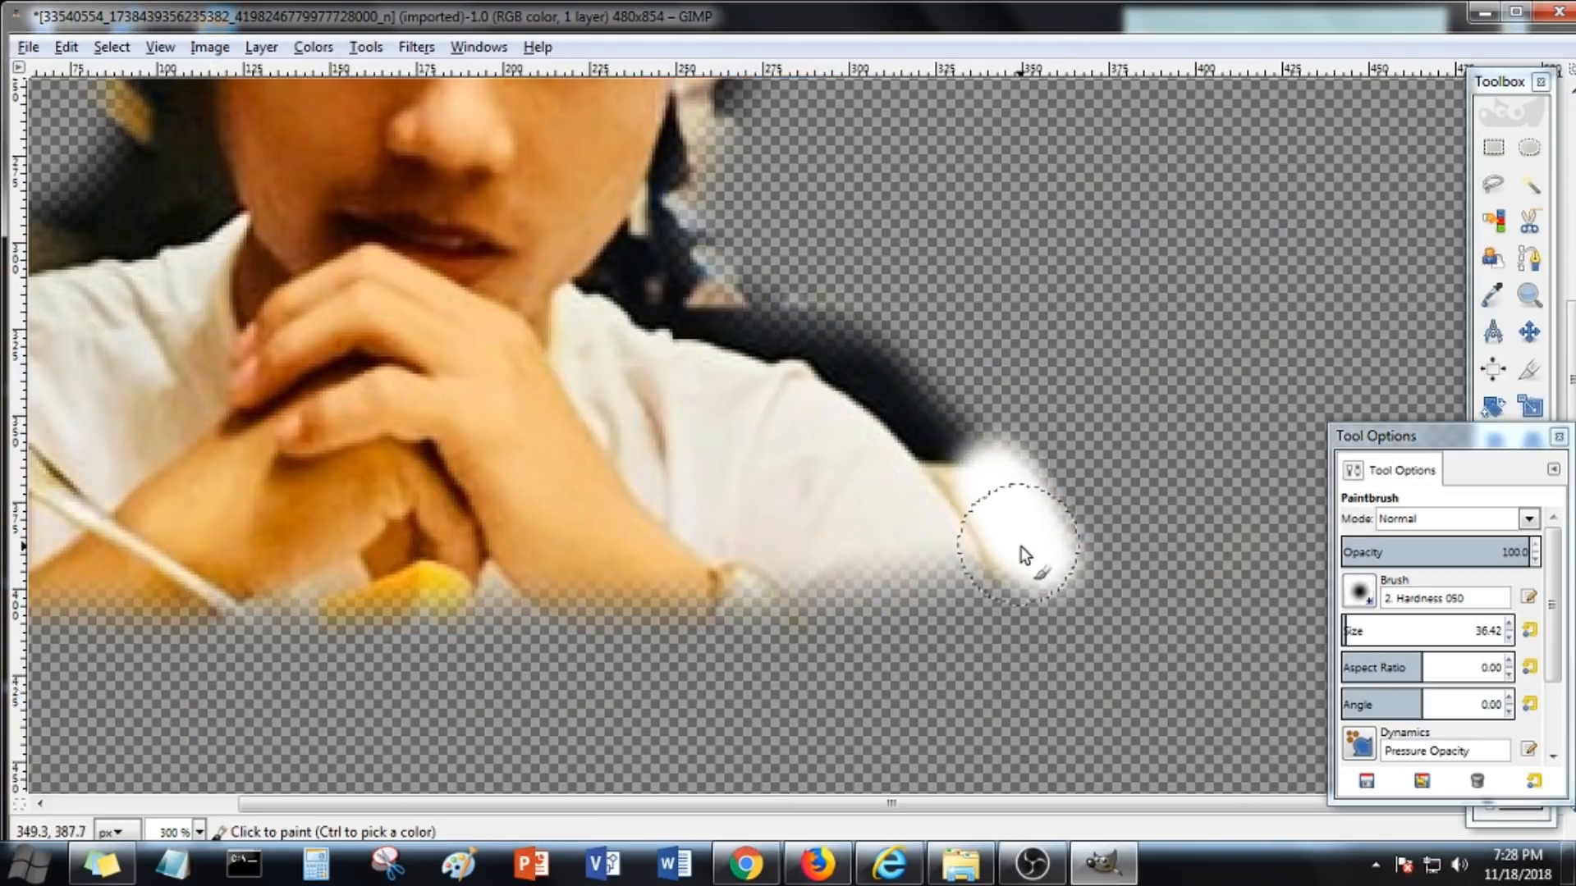
pyautogui.moveTo(861, 359); pyautogui.dragTo(744, 322)
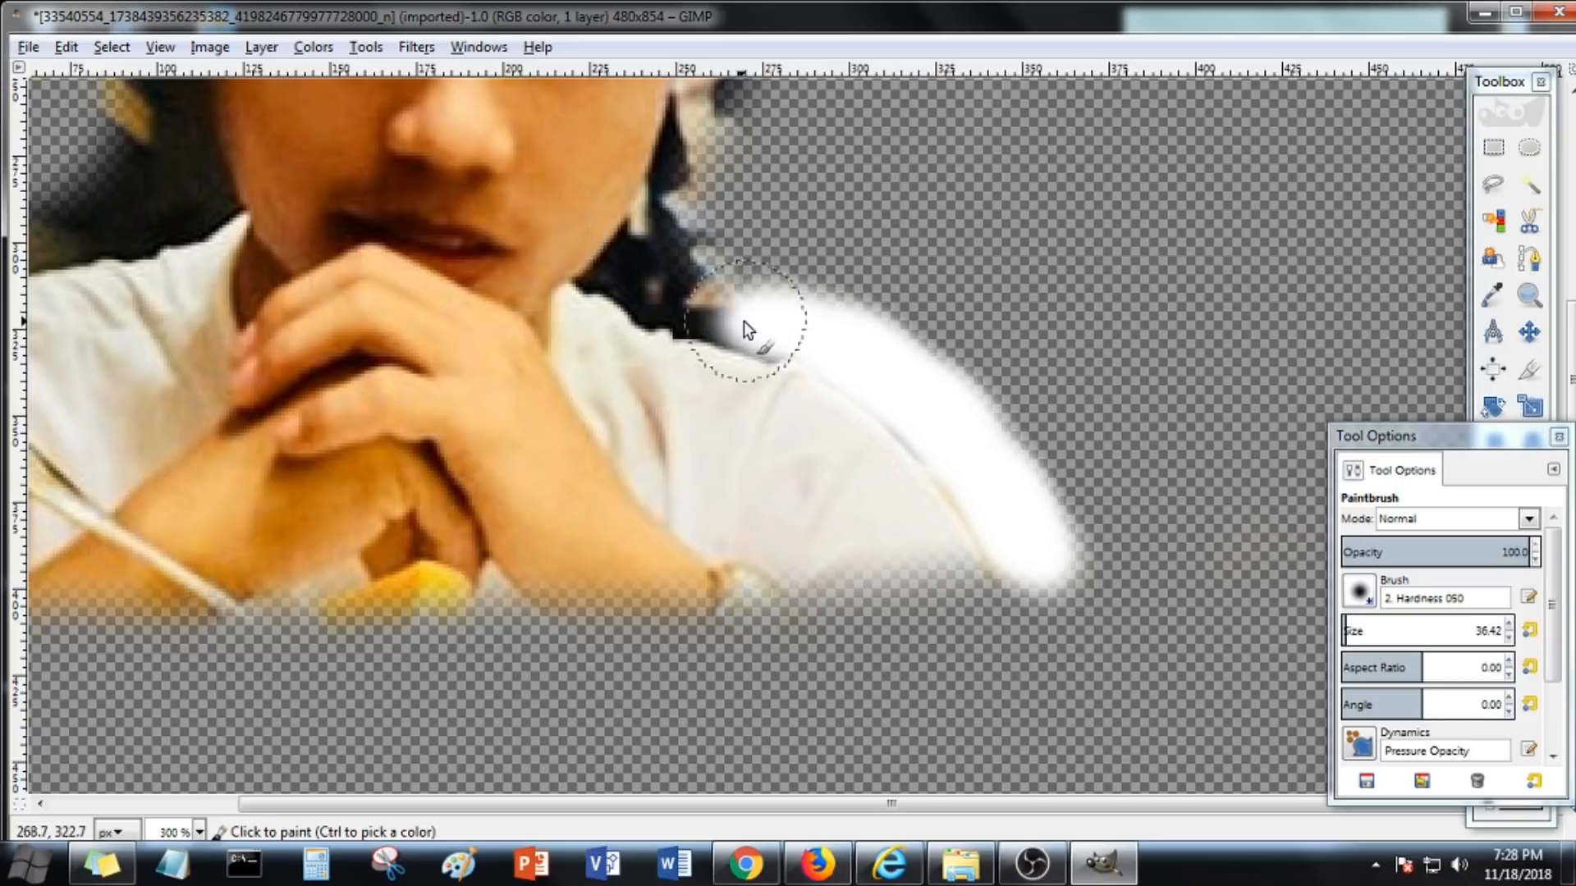
# Set the paintbrush size to 32.17 and paint a white outline along the side and top of the hair
pyautogui.scroll(3, 701, 444)
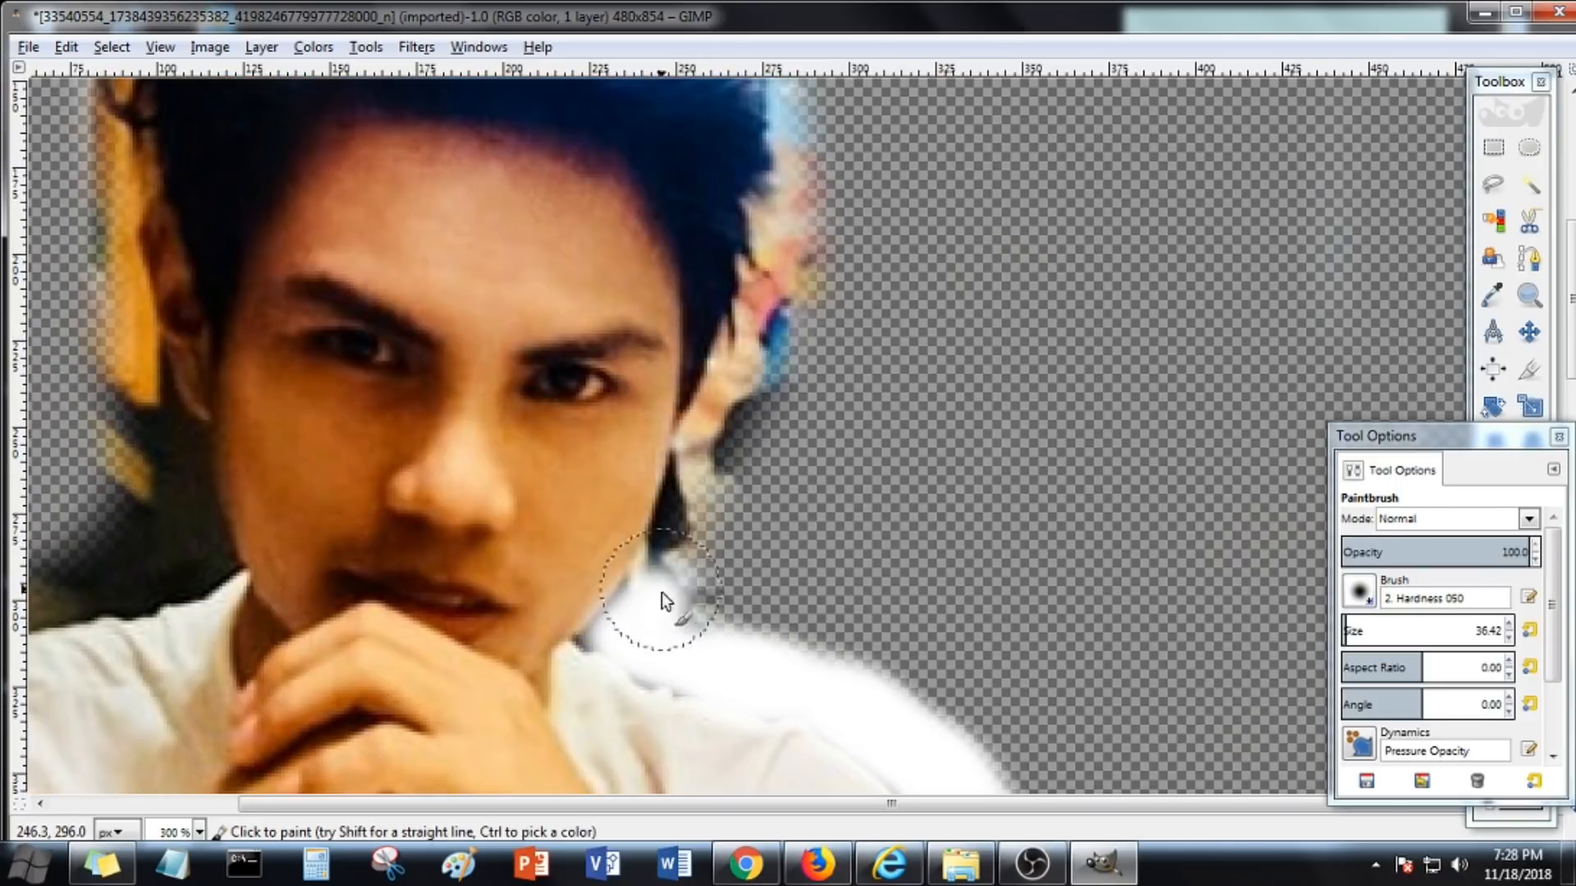
pyautogui.scroll(-2, 613, 634)
pyautogui.moveTo(1348, 632); pyautogui.dragTo(1344, 632)
pyautogui.click(617, 465)
pyautogui.scroll(4, 609, 468)
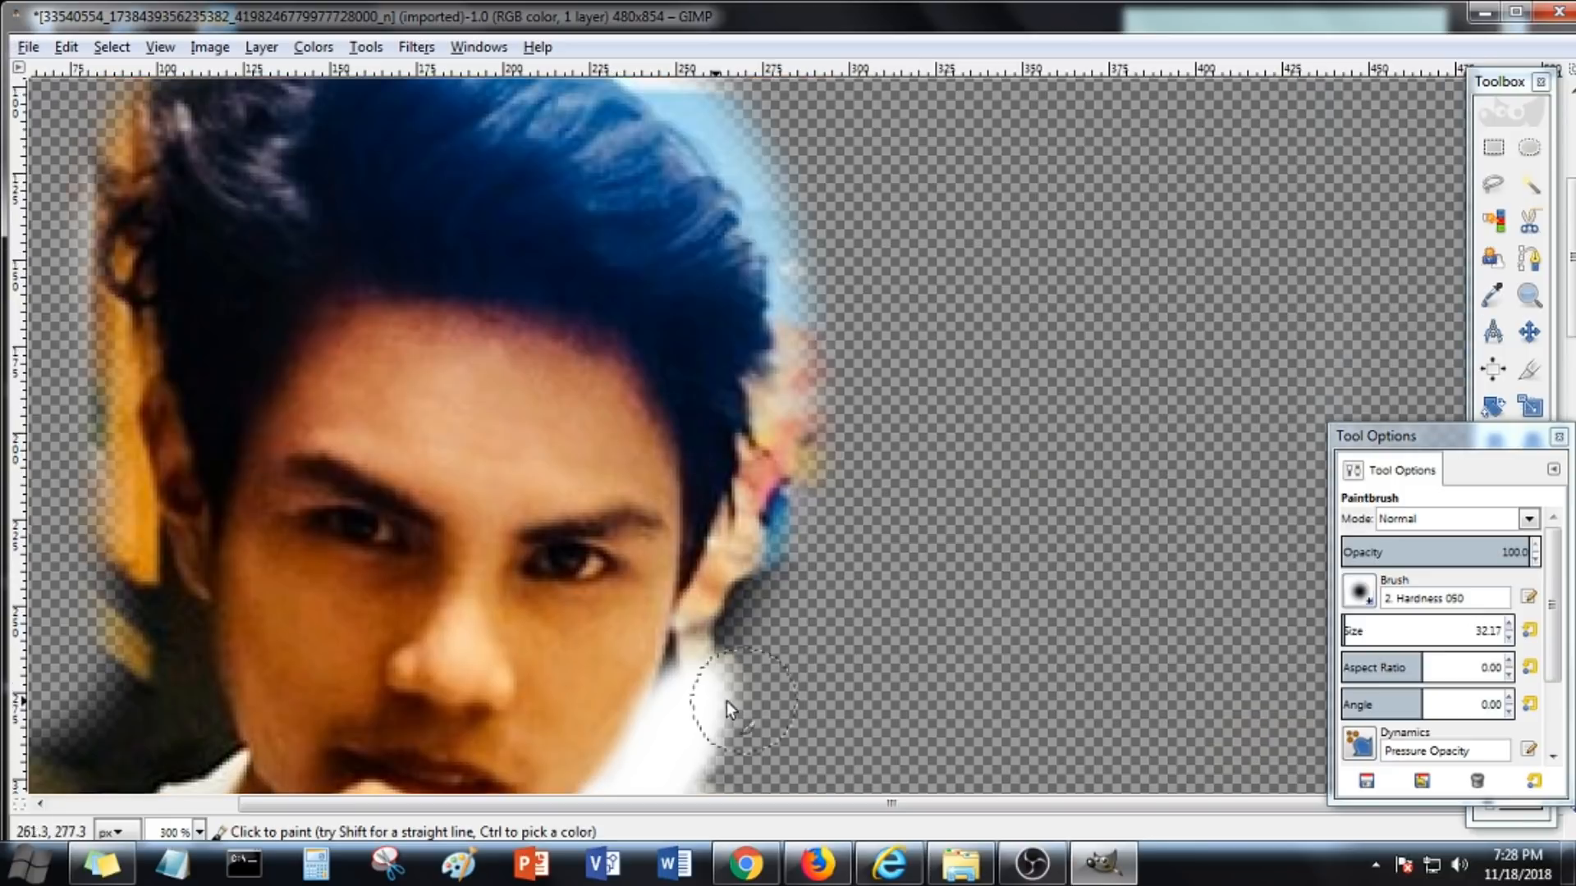
pyautogui.moveTo(703, 661)
pyautogui.mouseDown()
pyautogui.moveTo(768, 509)
pyautogui.moveTo(784, 353)
pyautogui.mouseUp()
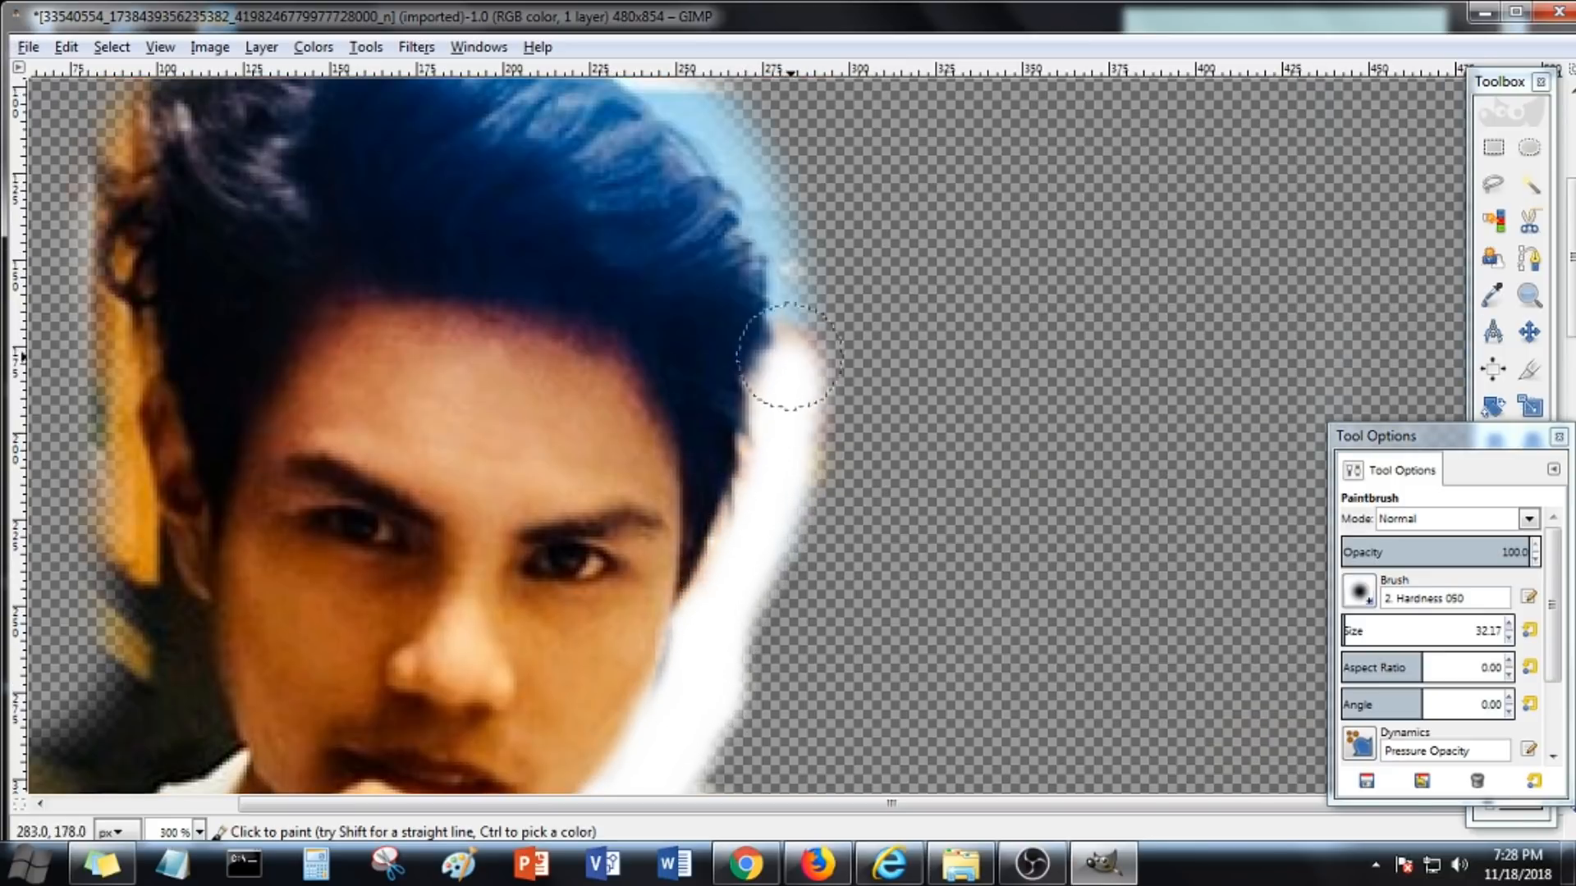
pyautogui.scroll(3, 799, 698)
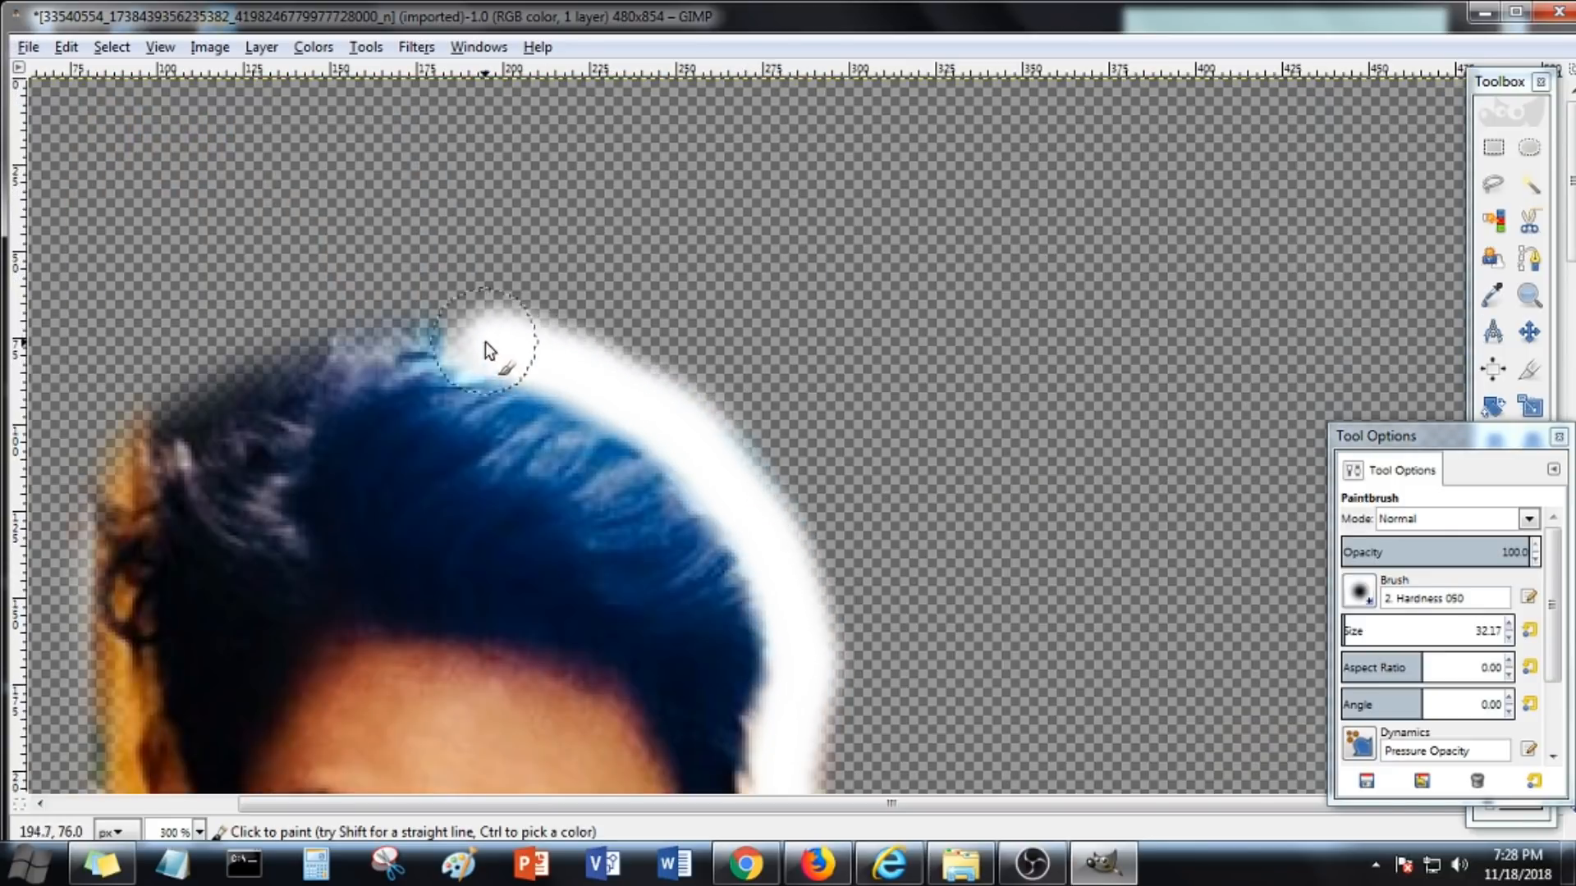
pyautogui.moveTo(485, 342)
pyautogui.mouseDown()
pyautogui.moveTo(382, 339)
pyautogui.moveTo(334, 353)
pyautogui.mouseUp()
# Zoom in and paint a white outline along the left shoulder edge
pyautogui.scroll(-3, 328, 372)
pyautogui.scroll(-1, 327, 373)
pyautogui.scroll(-2, 234, 499)
pyautogui.scroll(-1, 226, 575)
pyautogui.scroll(3, 232, 484)
pyautogui.click(234, 401)
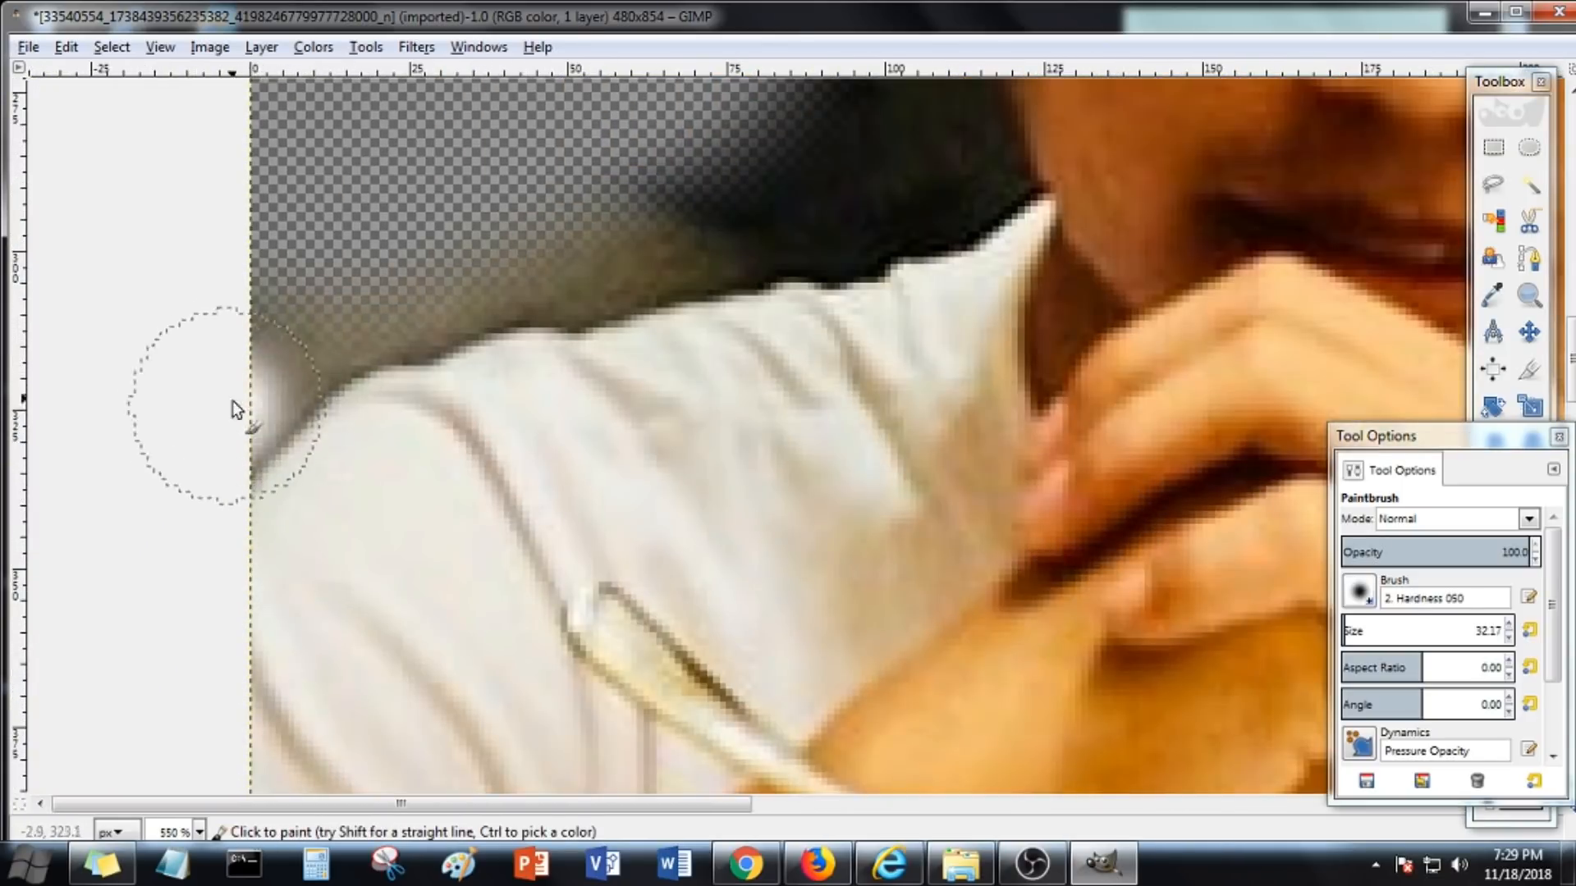
pyautogui.moveTo(233, 401)
pyautogui.mouseDown()
pyautogui.moveTo(429, 318)
pyautogui.moveTo(674, 257)
pyautogui.moveTo(952, 230)
pyautogui.mouseUp()
pyautogui.scroll(4, 953, 230)
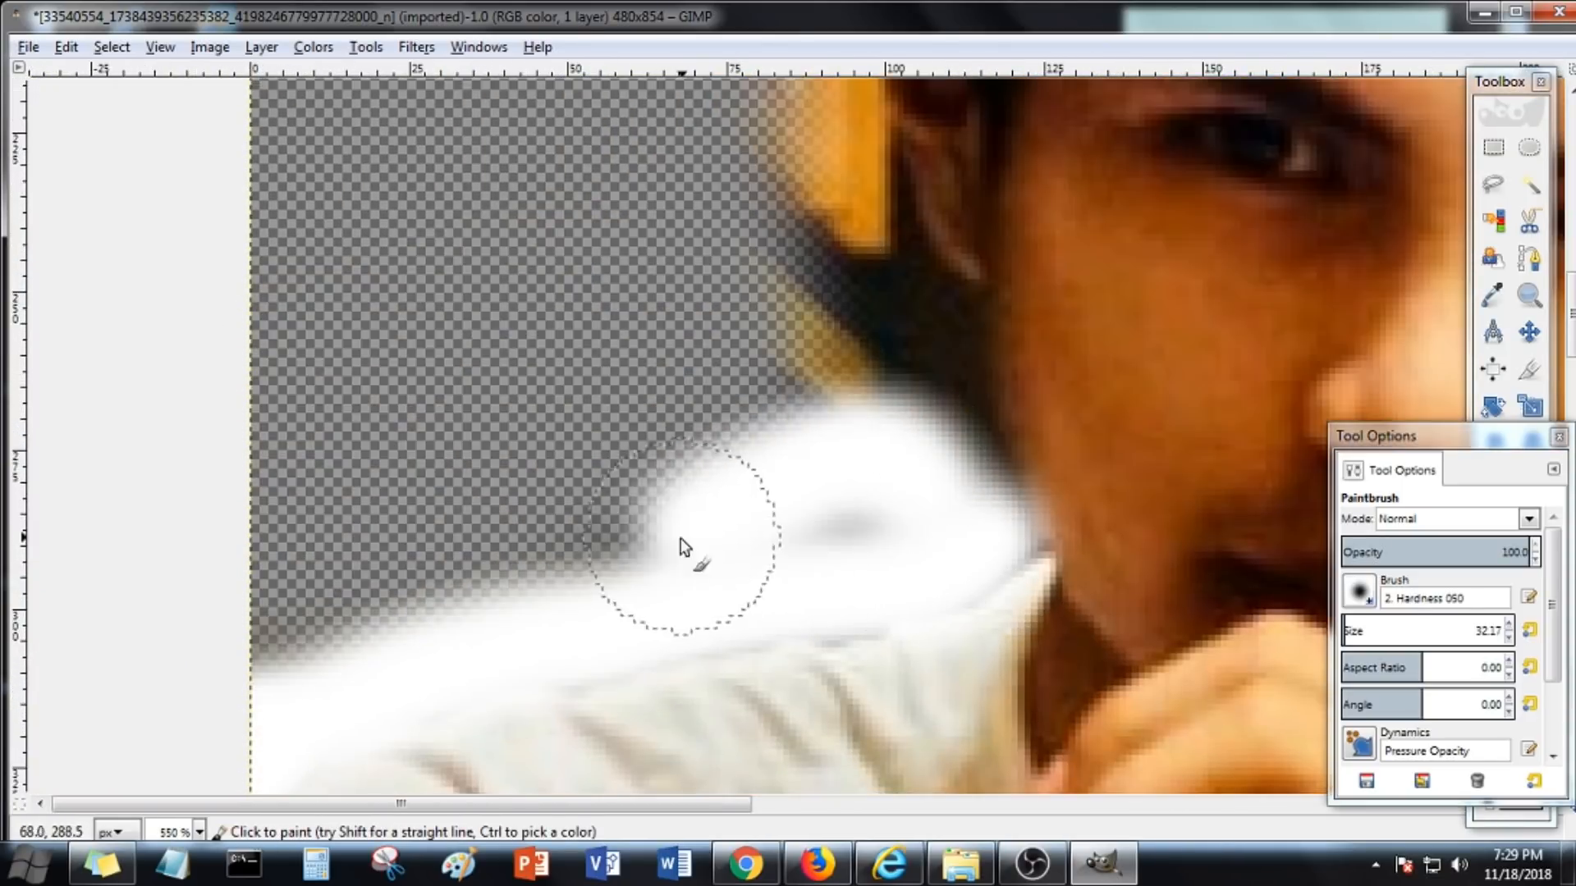
# Continue painting the white outline up the left side of the neck and hair to the top of the head
pyautogui.moveTo(685, 547)
pyautogui.mouseDown()
pyautogui.moveTo(883, 405)
pyautogui.moveTo(907, 355)
pyautogui.moveTo(838, 302)
pyautogui.moveTo(858, 472)
pyautogui.moveTo(844, 369)
pyautogui.mouseUp()
pyautogui.scroll(3, 838, 303)
pyautogui.scroll(4, 844, 369)
pyautogui.moveTo(813, 722)
pyautogui.mouseDown()
pyautogui.moveTo(798, 676)
pyautogui.moveTo(799, 397)
pyautogui.mouseUp()
pyautogui.scroll(4, 798, 402)
pyautogui.scroll(-2, 796, 420)
pyautogui.moveTo(803, 566)
pyautogui.mouseDown()
pyautogui.moveTo(834, 519)
pyautogui.moveTo(781, 342)
pyautogui.moveTo(762, 415)
pyautogui.moveTo(907, 221)
pyautogui.moveTo(1096, 298)
pyautogui.mouseUp()
pyautogui.scroll(2, 780, 342)
pyautogui.scroll(2, 908, 222)
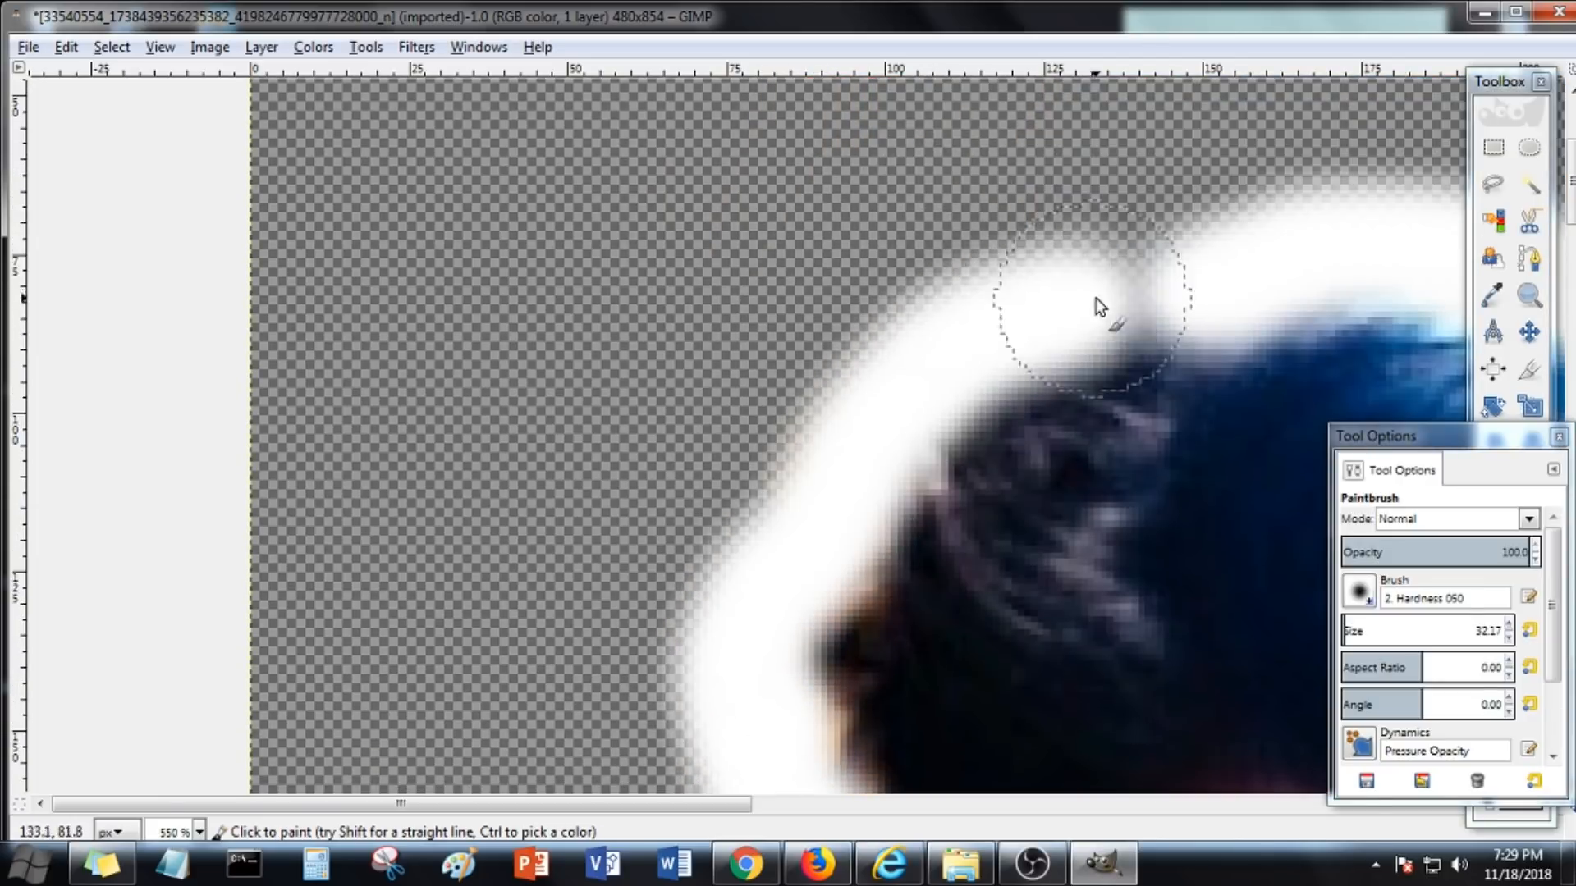
# Switch to the Eraser and trim excess white outline beside the right shoulder and along the right side of the hair
pyautogui.press('1')
pyautogui.hotkey('shift', 'e')
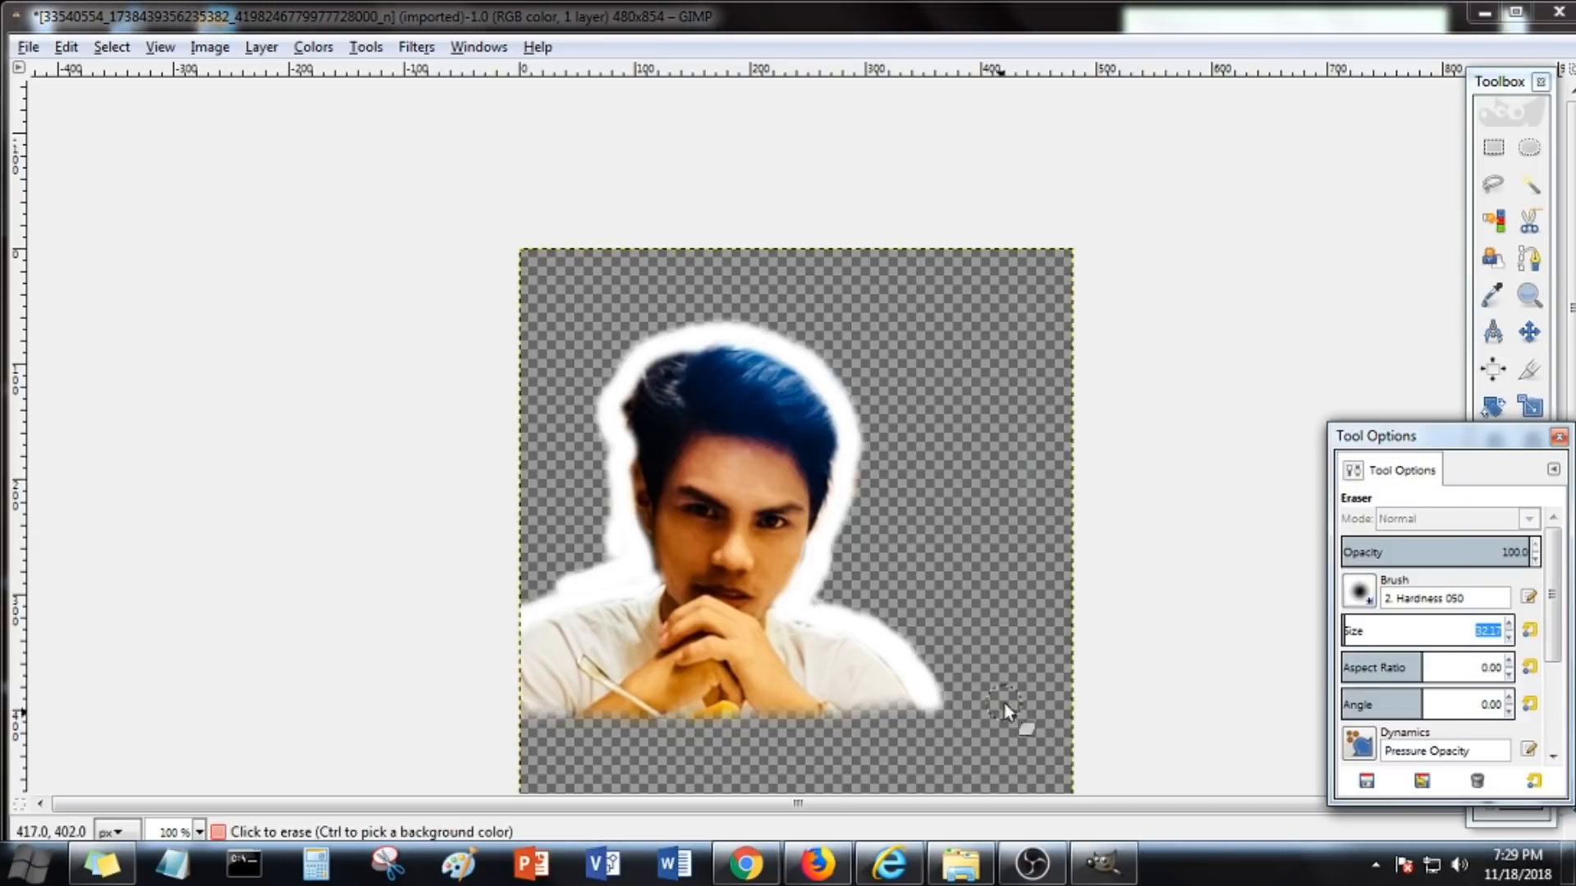
pyautogui.scroll(3, 1003, 703)
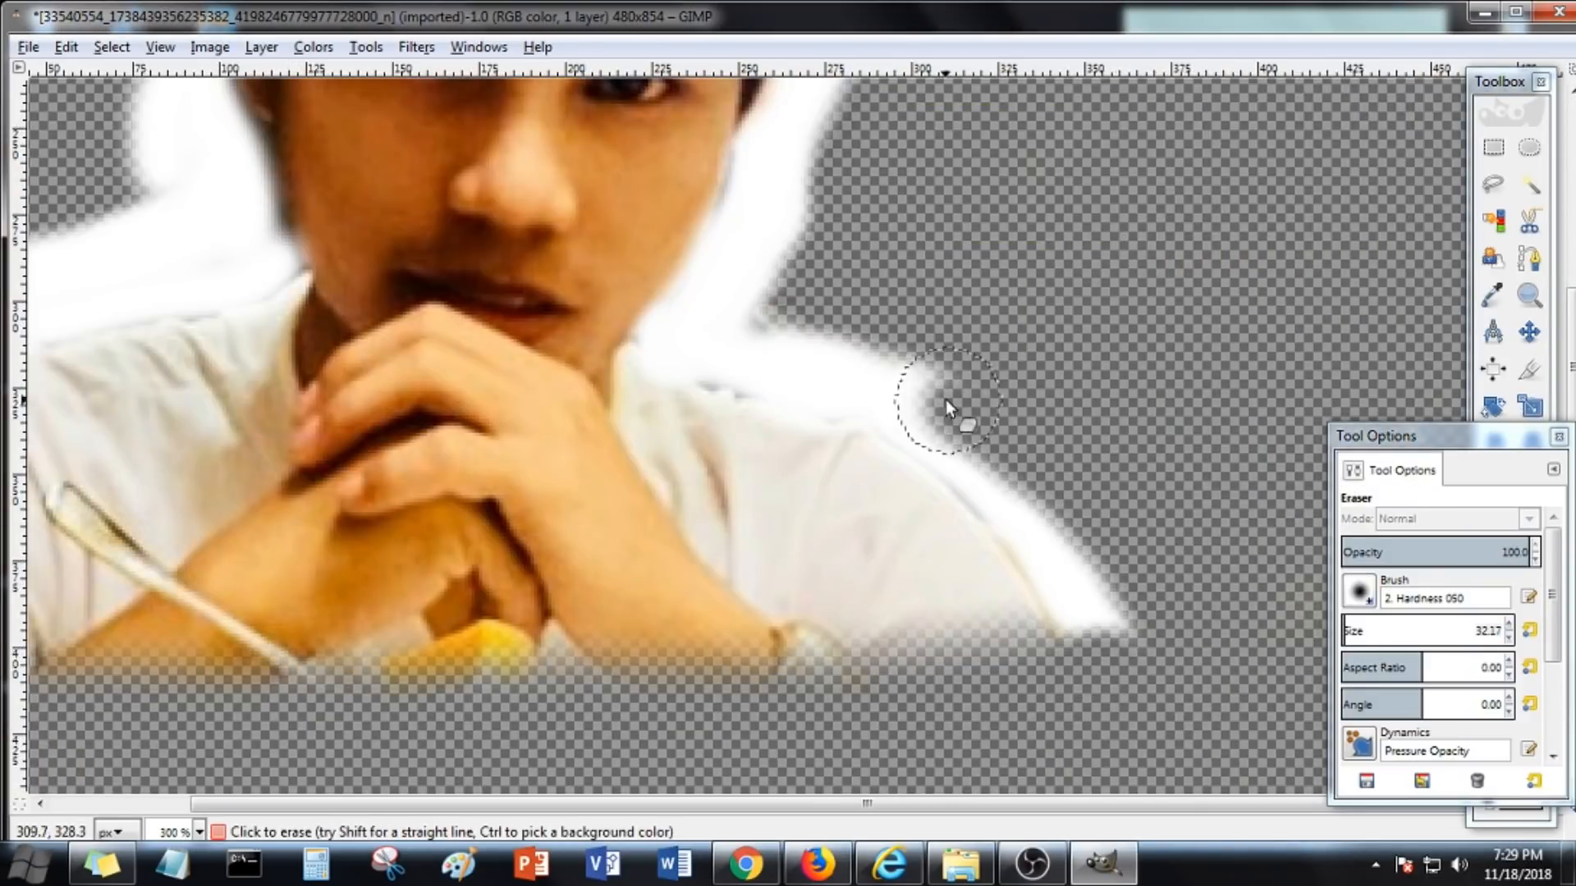
pyautogui.moveTo(946, 400); pyautogui.dragTo(805, 343)
pyautogui.scroll(2, 725, 322)
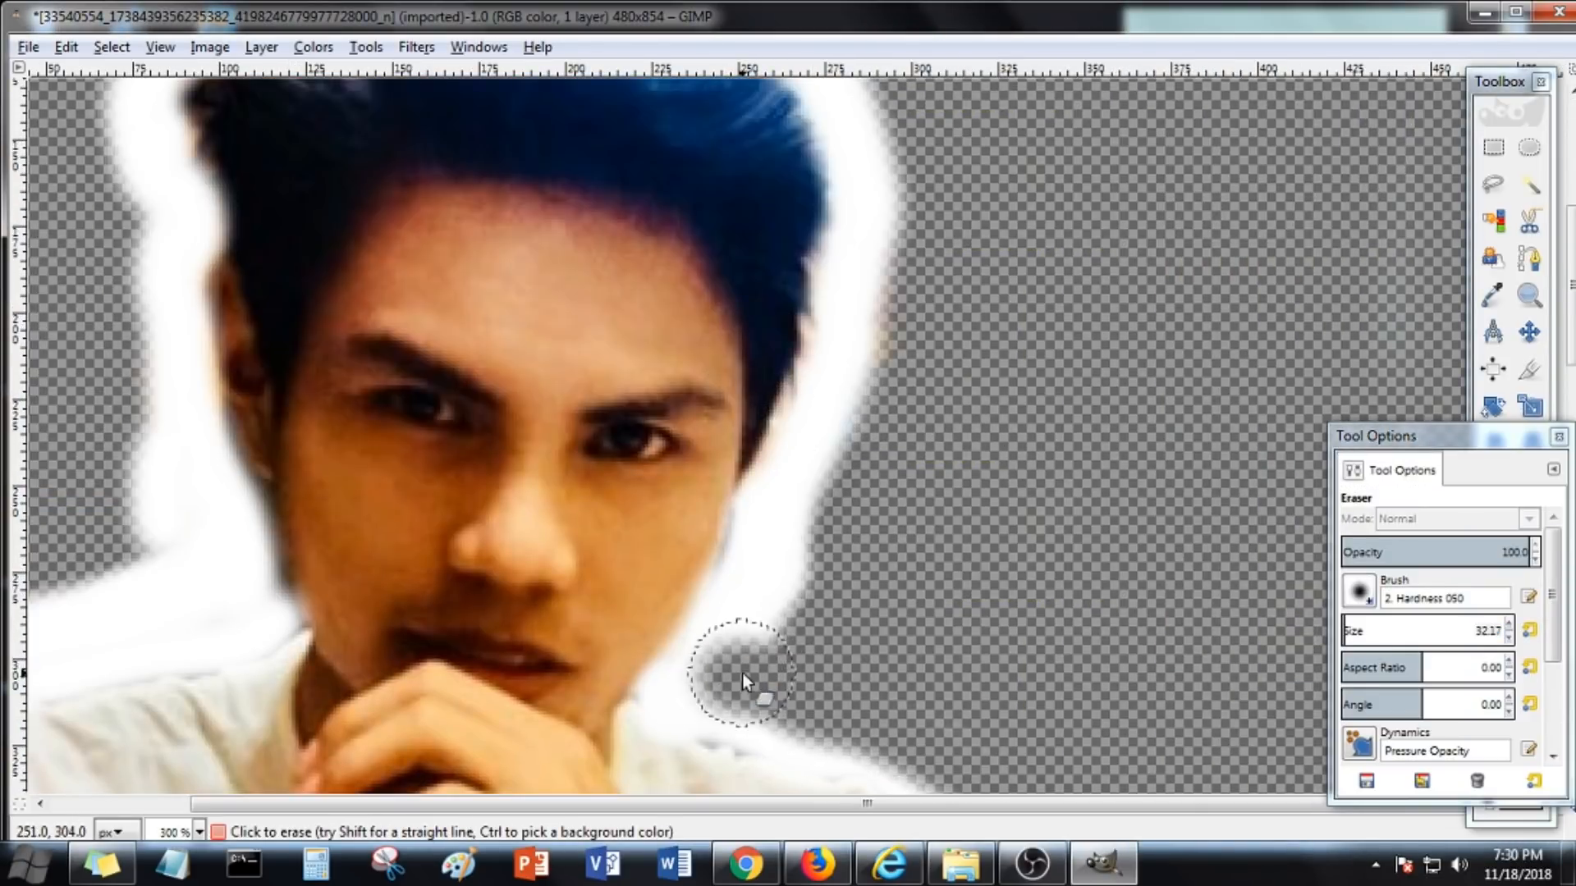
pyautogui.scroll(1, 894, 474)
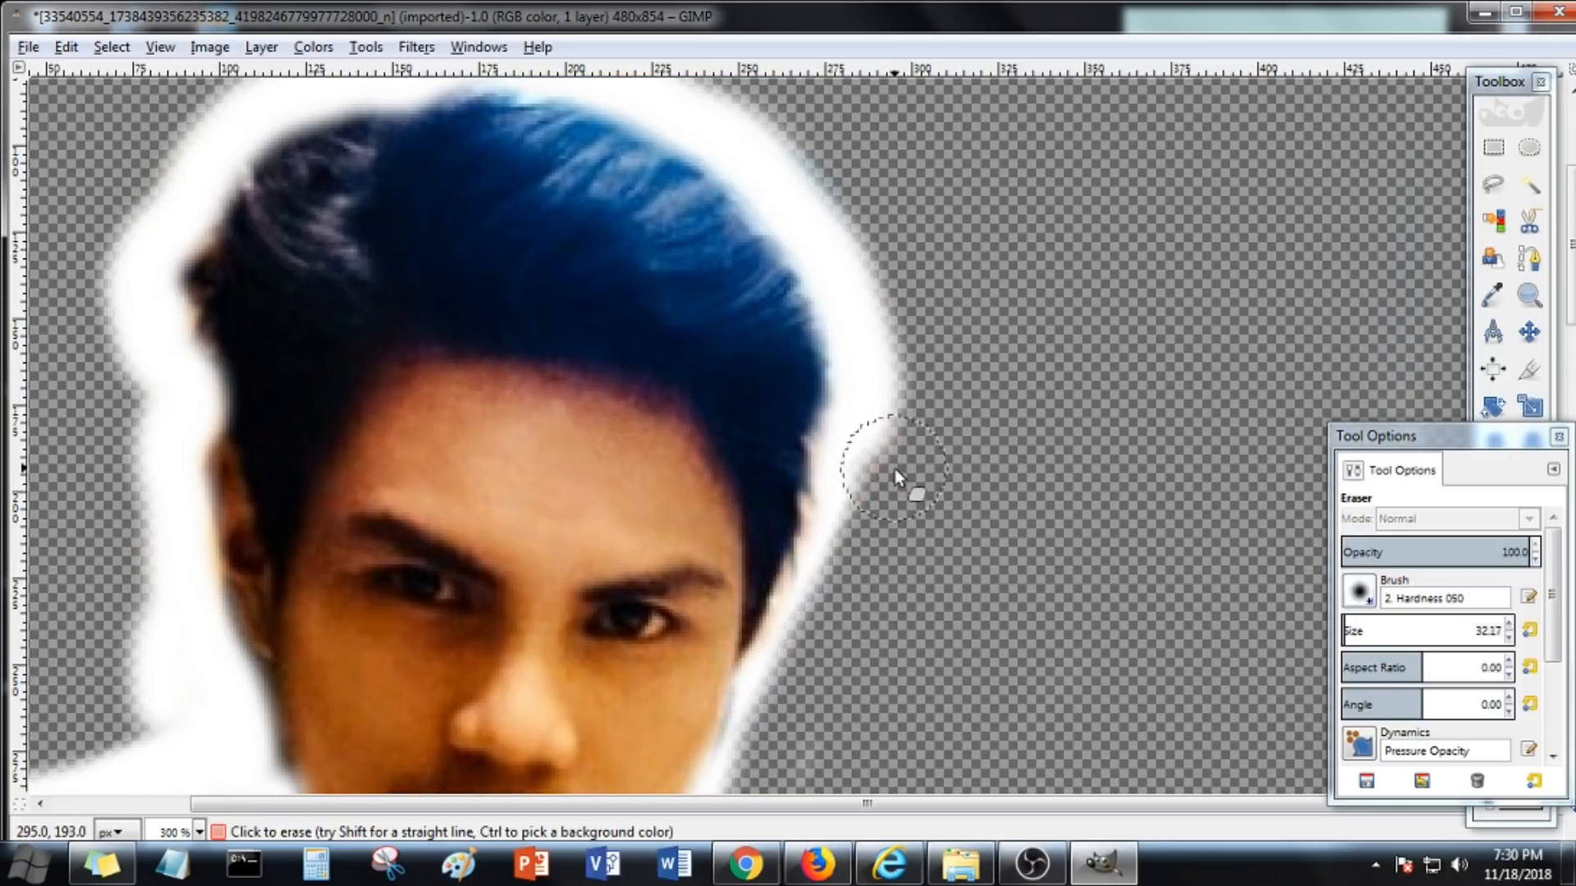
pyautogui.scroll(1, 849, 412)
pyautogui.moveTo(771, 314); pyautogui.dragTo(784, 340)
pyautogui.scroll(2, 771, 322)
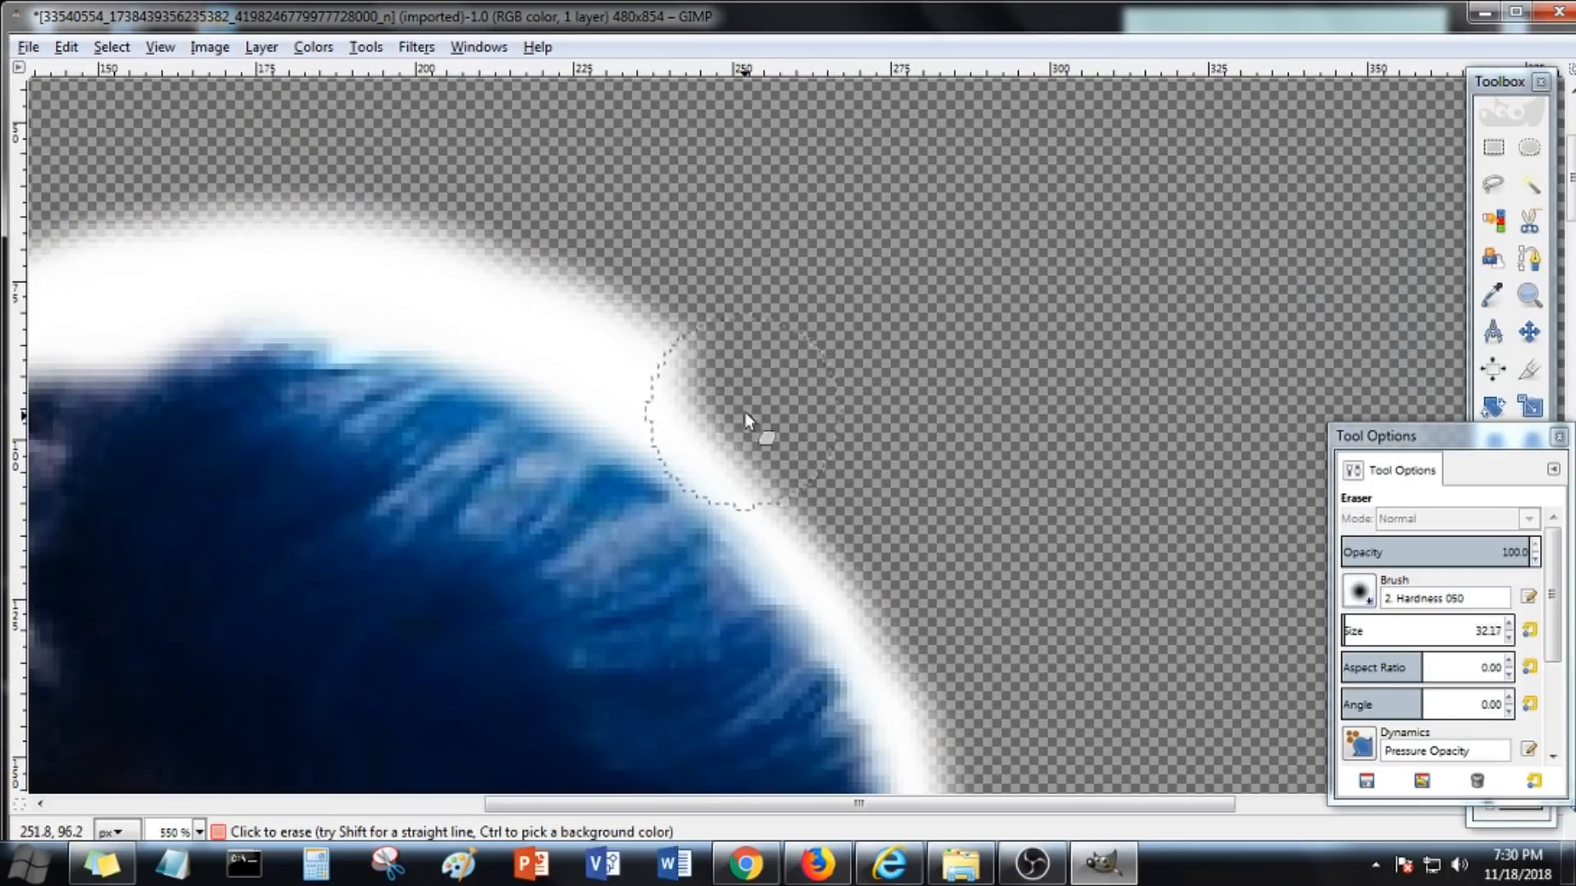
pyautogui.moveTo(745, 412)
pyautogui.mouseDown()
pyautogui.moveTo(665, 332)
pyautogui.moveTo(577, 297)
pyautogui.moveTo(365, 304)
pyautogui.mouseUp()
# Erase excess white outline above the top of the hair
pyautogui.scroll(-2, 599, 344)
pyautogui.scroll(2, 587, 328)
pyautogui.scroll(-1, 358, 297)
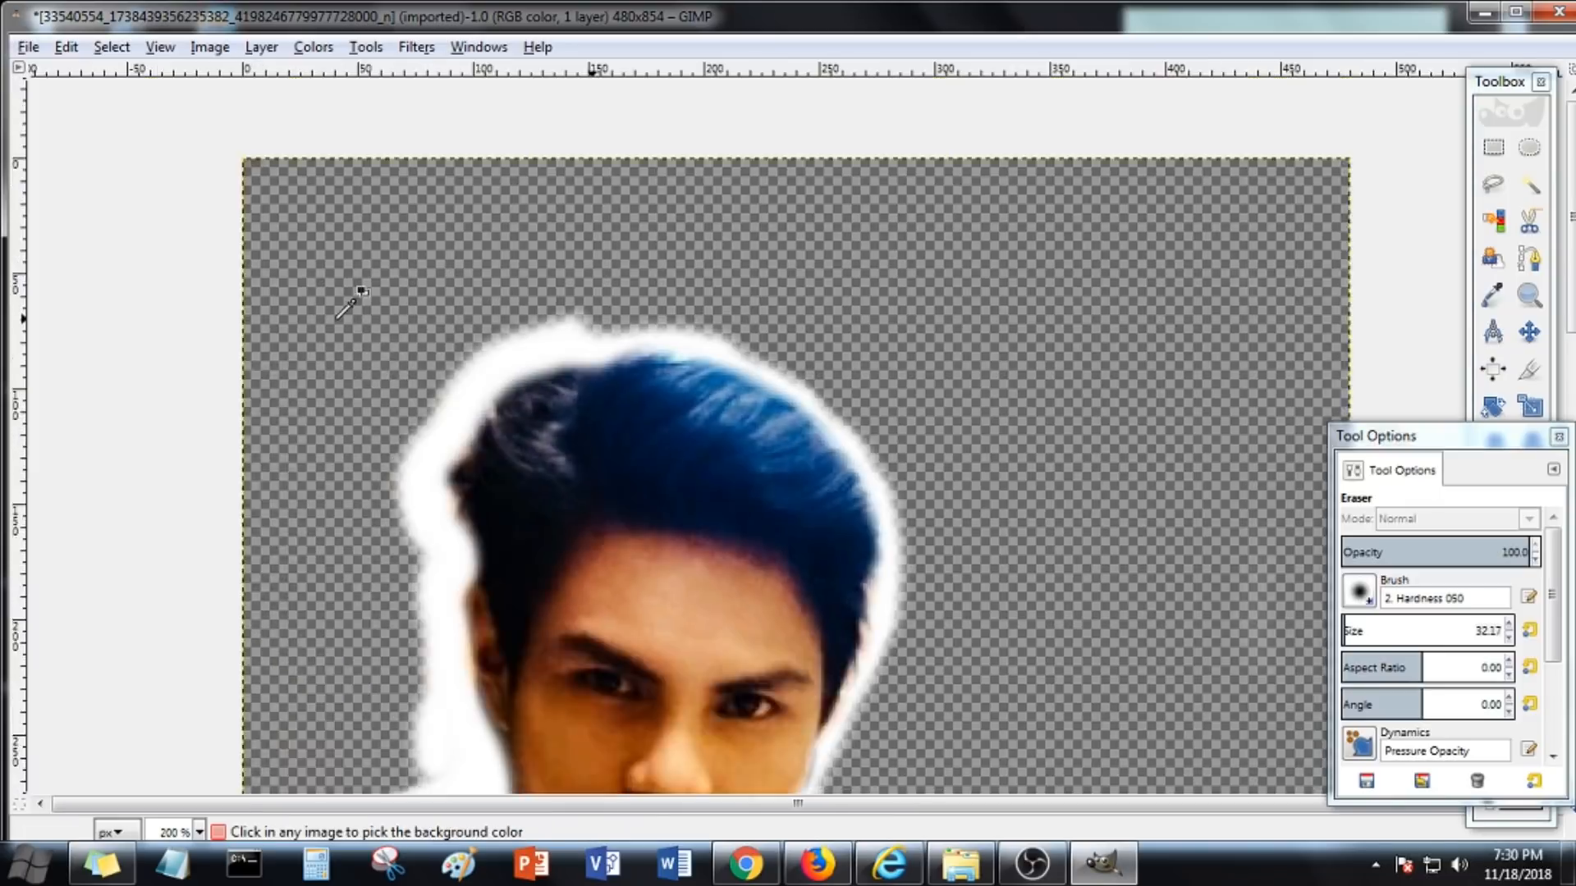
pyautogui.scroll(1, 446, 314)
pyautogui.moveTo(844, 318); pyautogui.dragTo(763, 289)
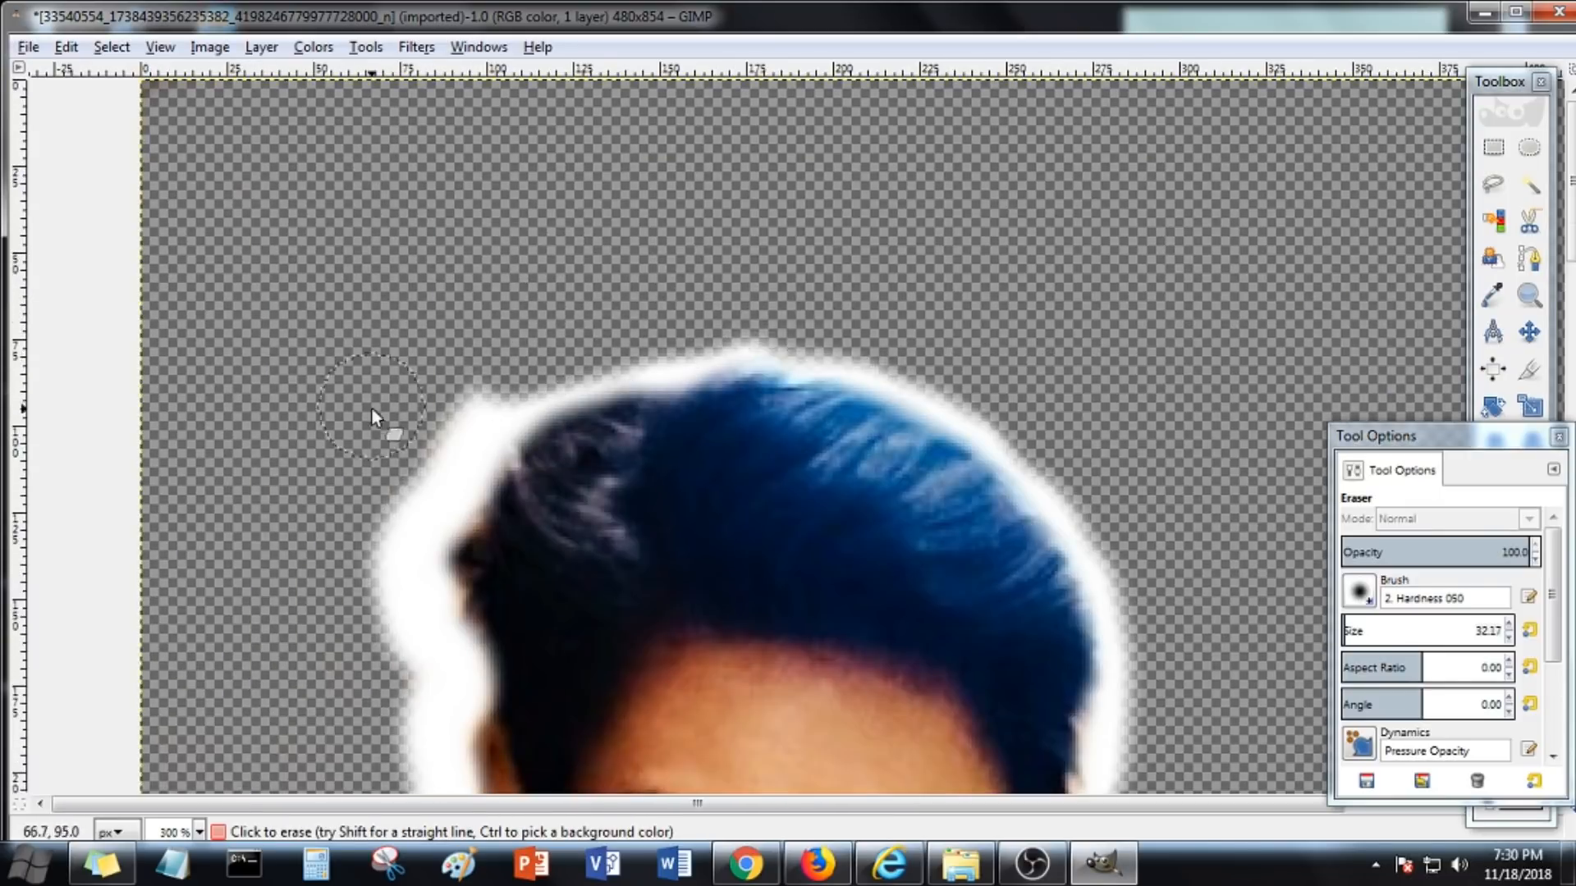
pyautogui.scroll(-1, 375, 361)
pyautogui.scroll(2, 378, 329)
pyautogui.moveTo(486, 234); pyautogui.dragTo(395, 411)
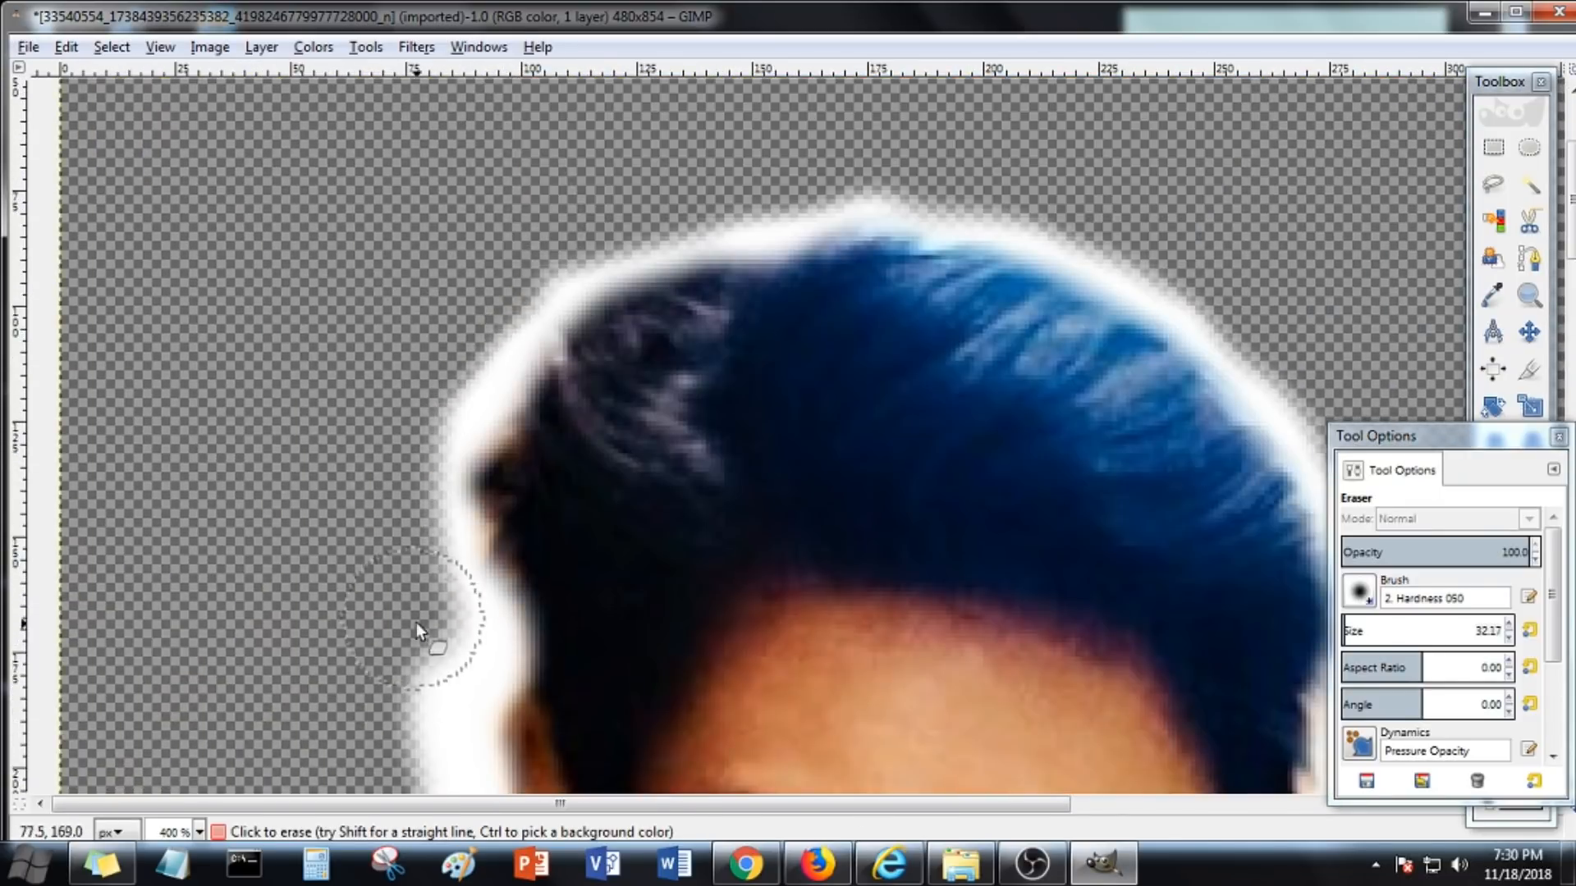
pyautogui.hotkey('ctrl', 'z')
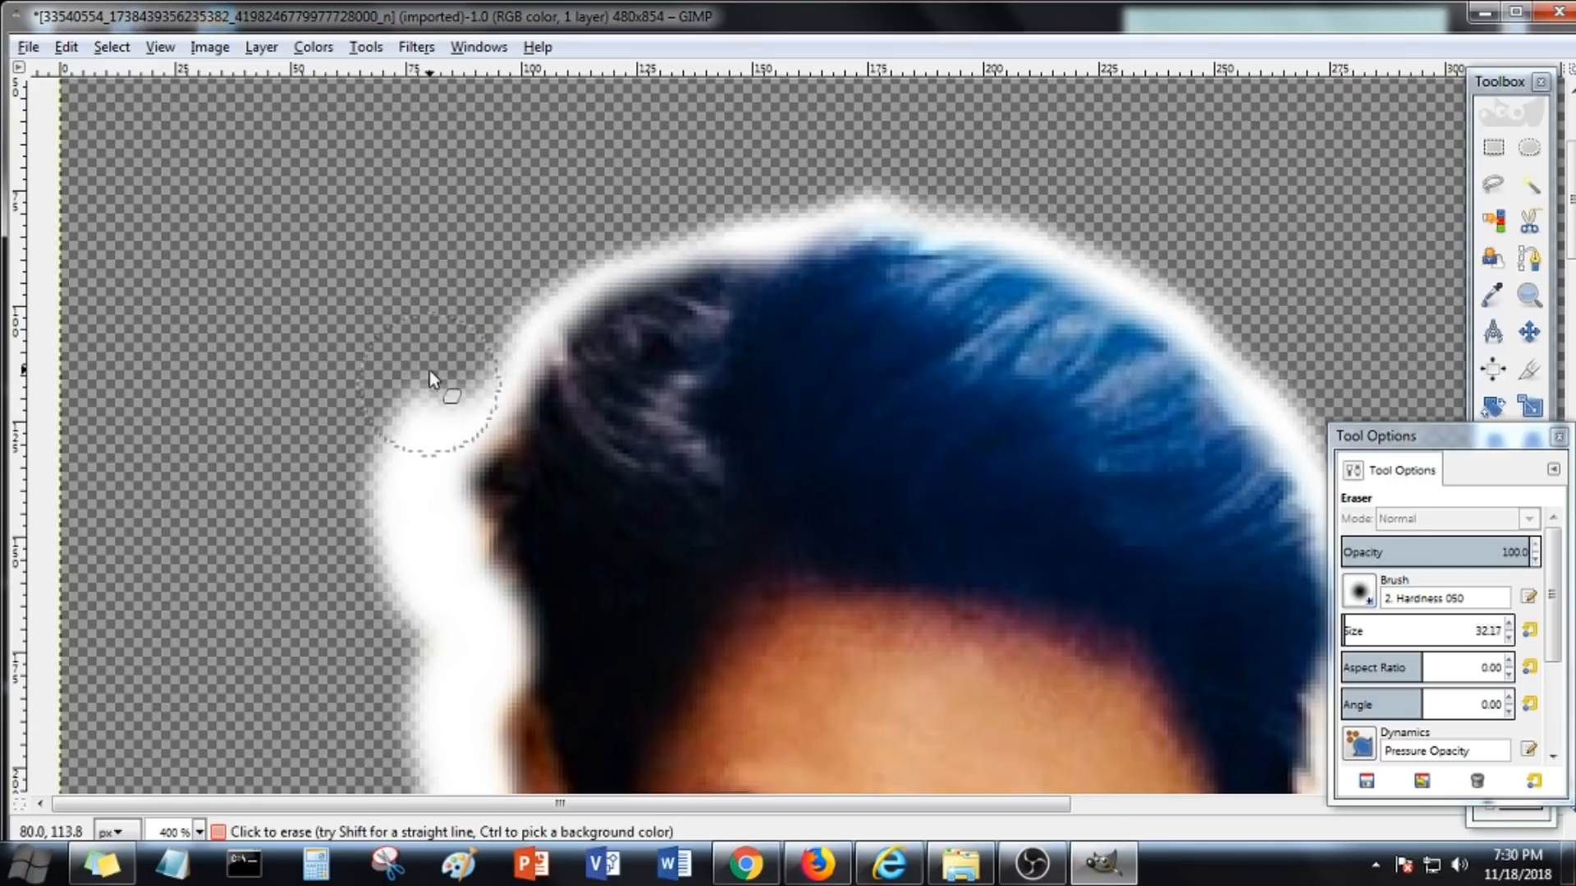
# Erase excess white outline along the left side of the hair and face
pyautogui.scroll(-5, 402, 534)
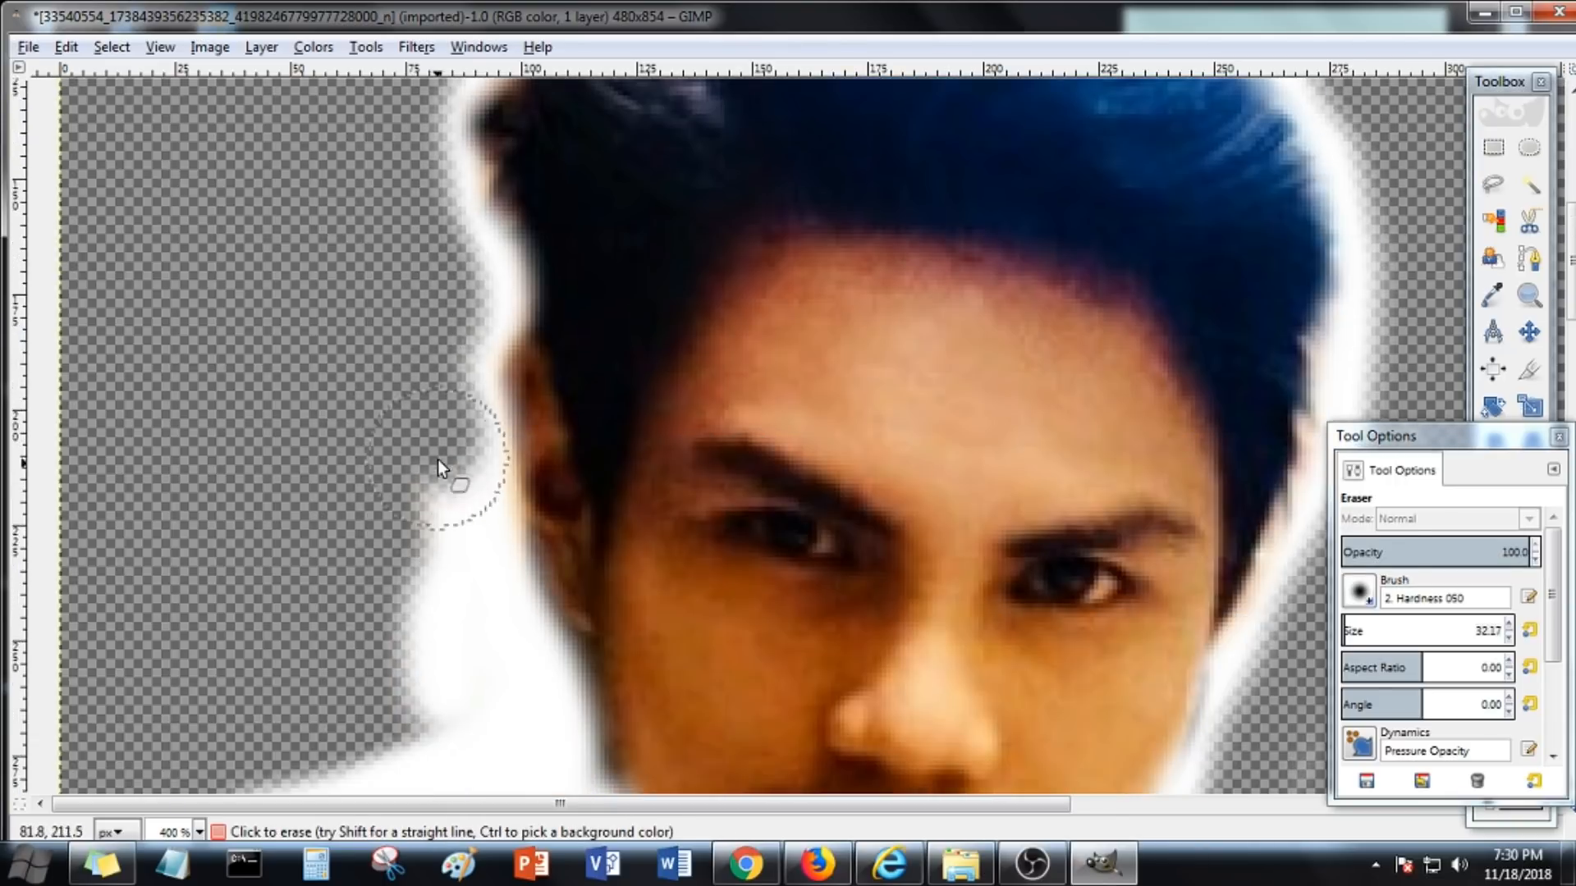
pyautogui.scroll(-3, 441, 599)
pyautogui.moveTo(402, 476)
pyautogui.mouseDown()
pyautogui.moveTo(463, 470)
pyautogui.moveTo(417, 496)
pyautogui.moveTo(449, 619)
pyautogui.moveTo(402, 591)
pyautogui.mouseUp()
pyautogui.scroll(-3, 410, 411)
pyautogui.scroll(-3, 266, 417)
pyautogui.scroll(-3, 271, 410)
pyautogui.scroll(4, 550, 530)
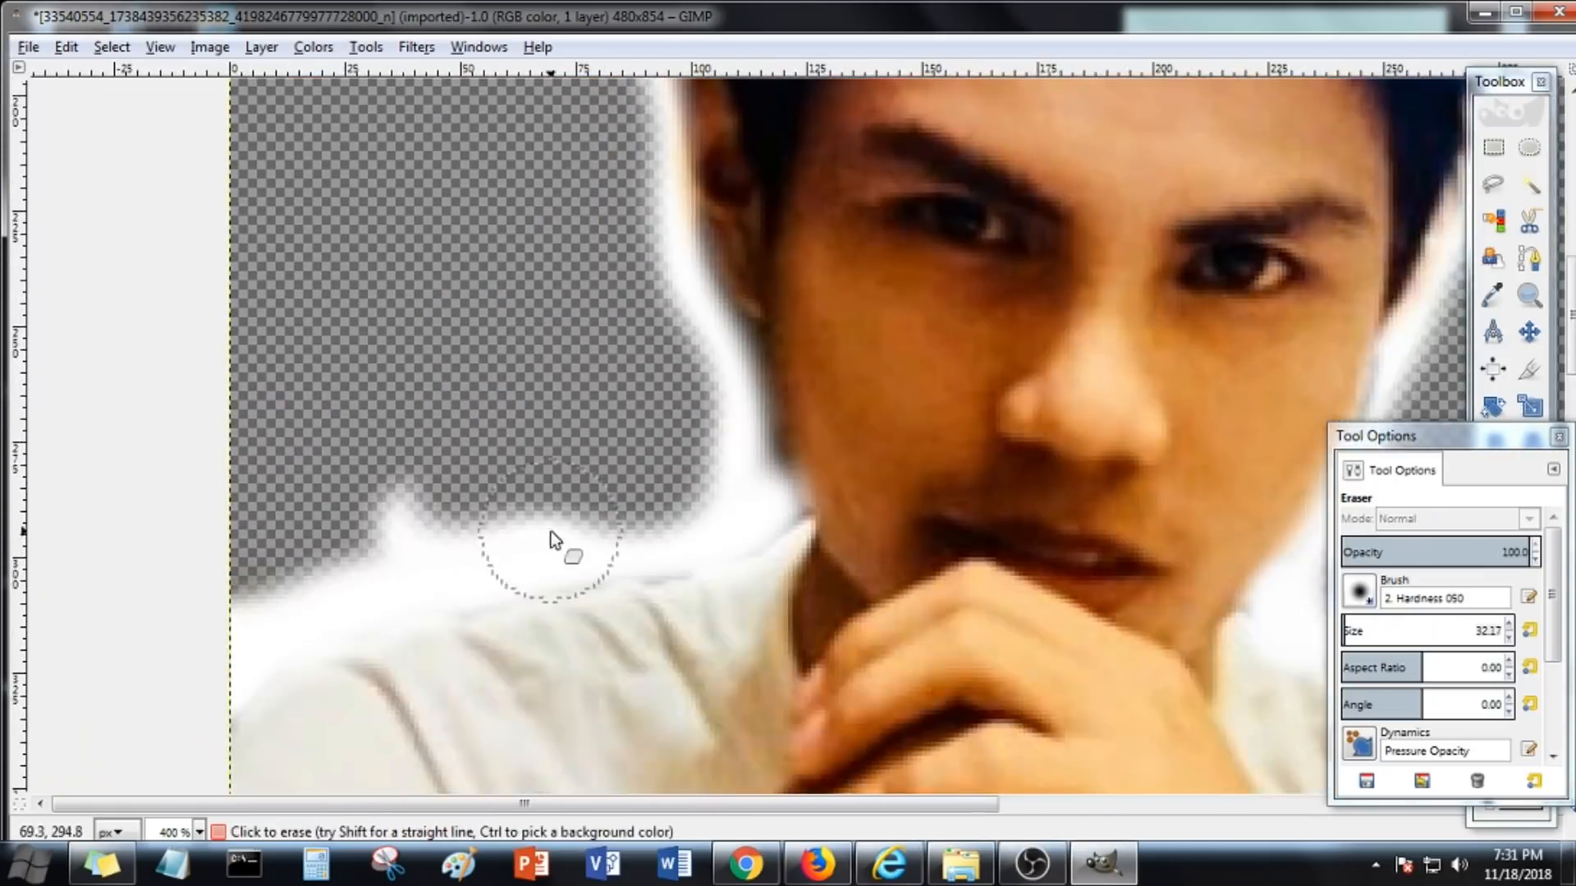
# Erase the stray white outline along the left shoulder
pyautogui.moveTo(530, 507); pyautogui.dragTo(247, 568)
pyautogui.scroll(-2, 170, 559)
pyautogui.moveTo(156, 476)
pyautogui.mouseDown()
pyautogui.moveTo(97, 495)
pyautogui.moveTo(79, 565)
pyautogui.mouseUp()
pyautogui.scroll(-4, 1022, 530)
pyautogui.scroll(-3, 862, 416)
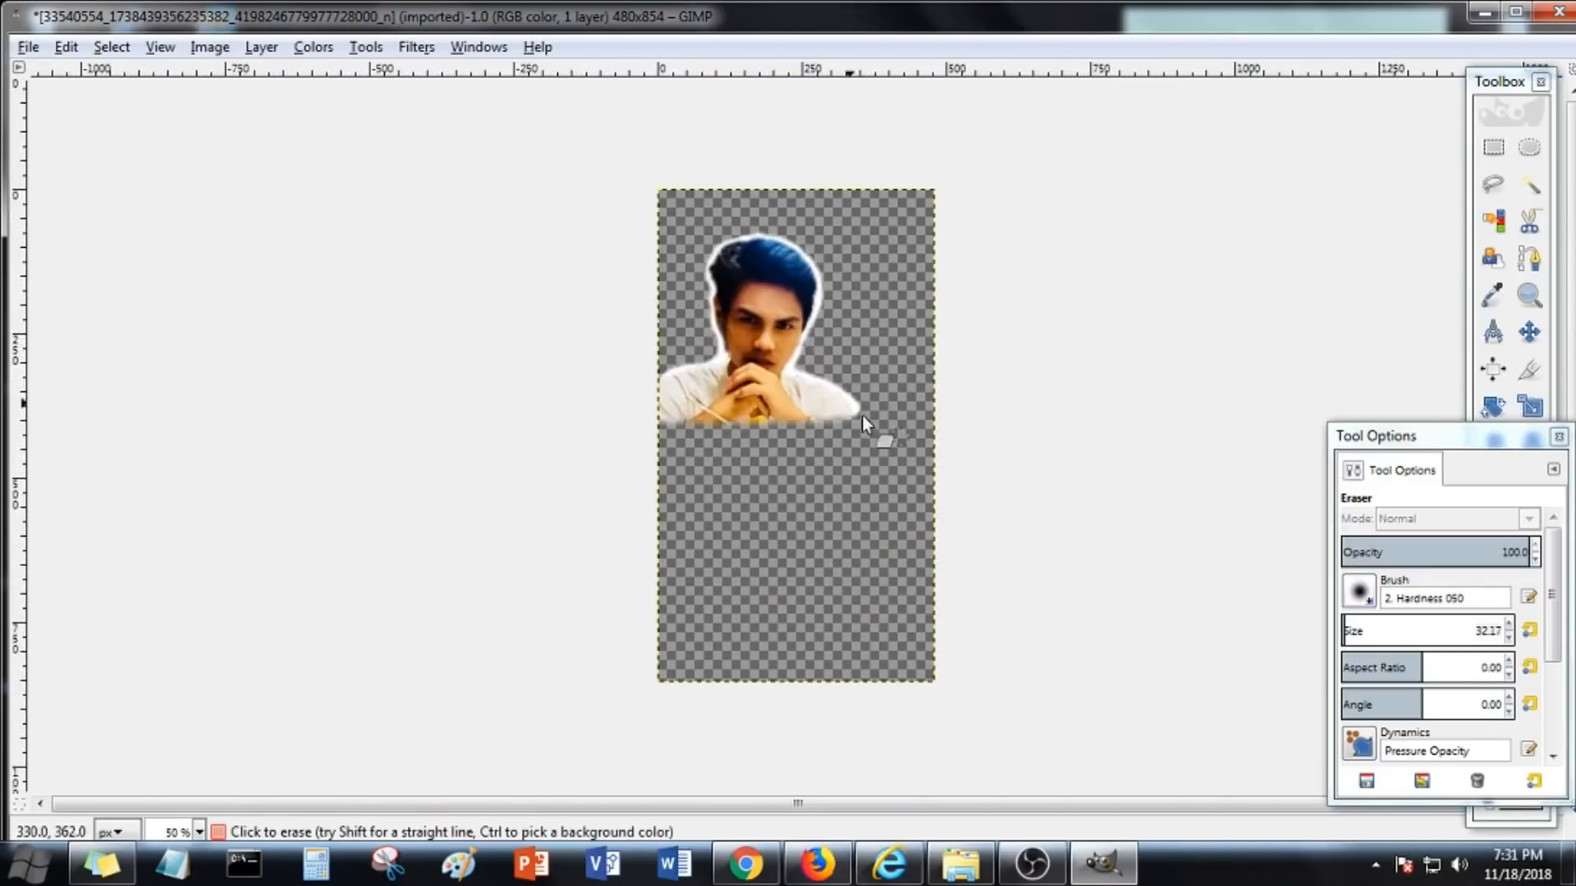
pyautogui.scroll(4, 821, 344)
pyautogui.scroll(-3, 741, 241)
# Export the image, choosing PNG image as the file type
pyautogui.click(29, 47)
pyautogui.click(903, 315)
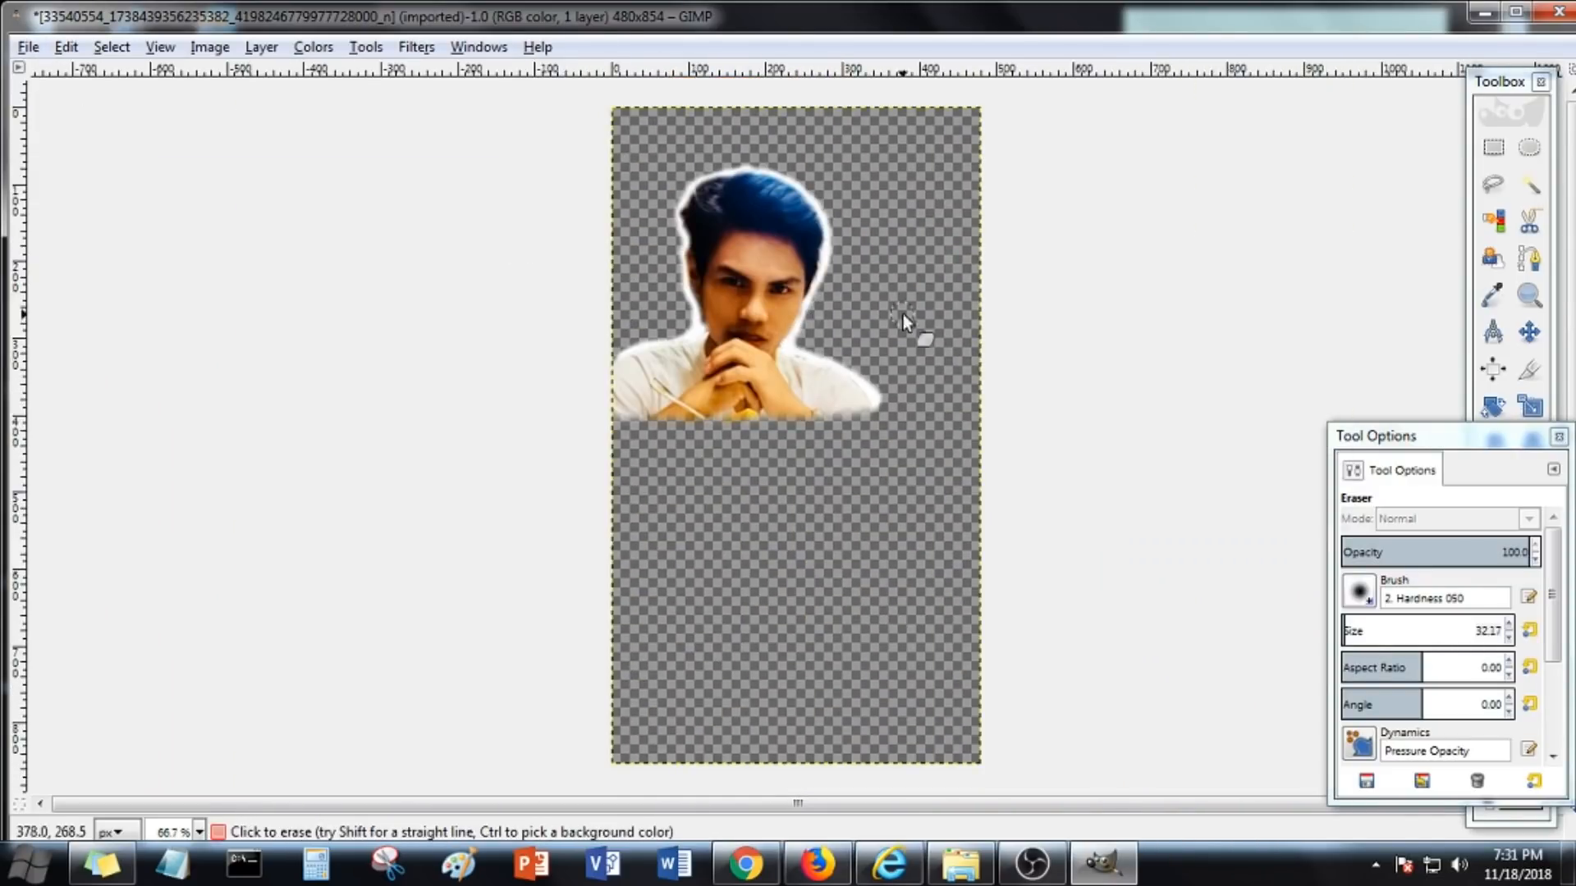
pyautogui.click(29, 46)
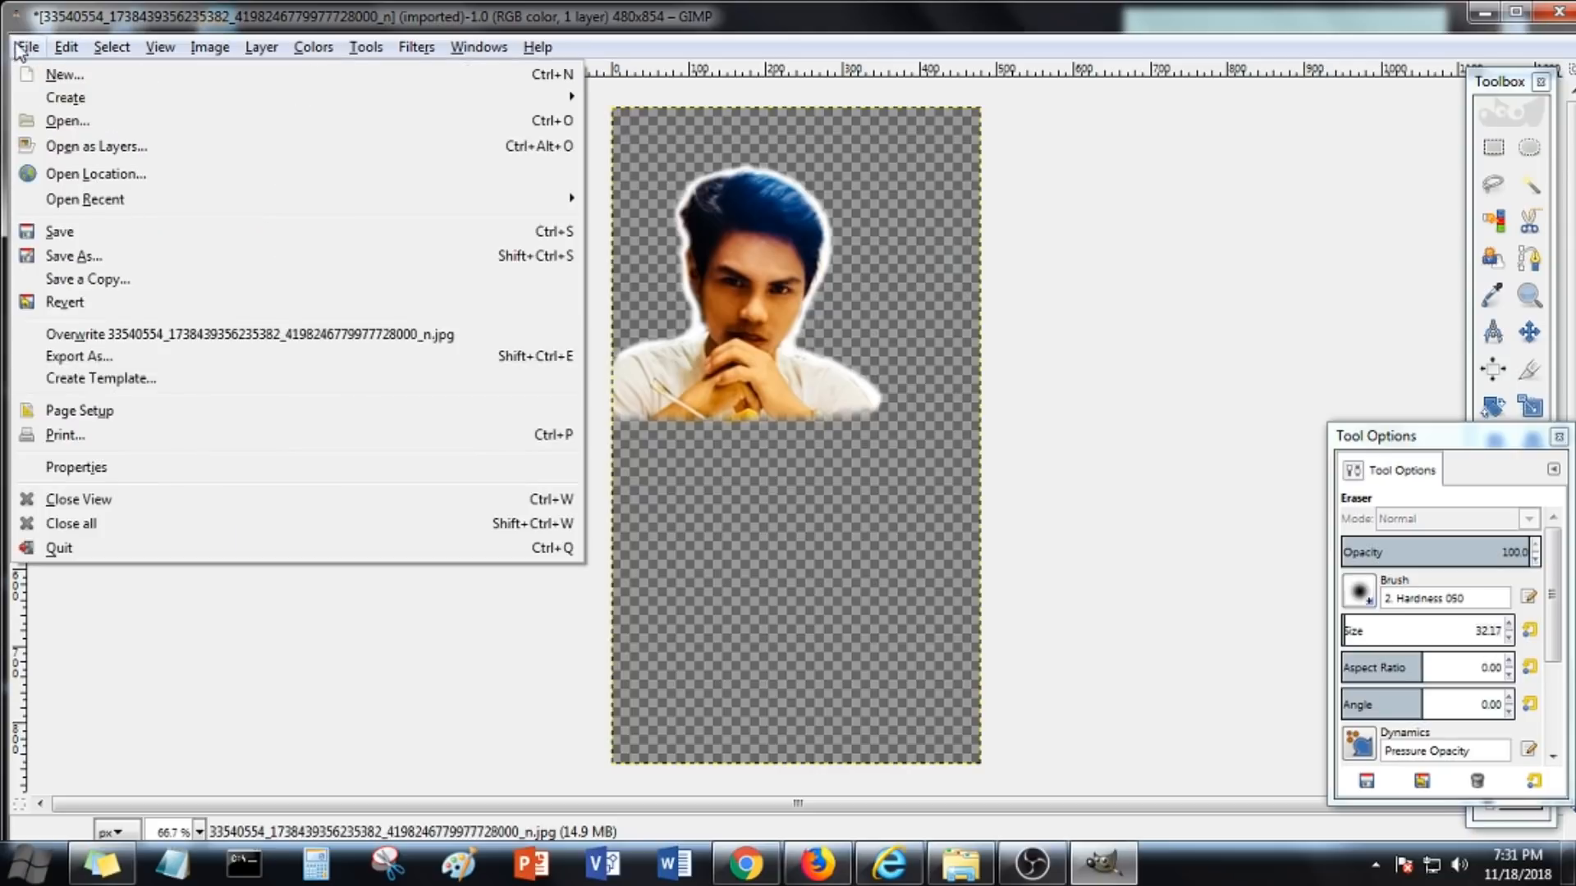
pyautogui.click(66, 402)
pyautogui.click(928, 704)
pyautogui.scroll(-5, 831, 618)
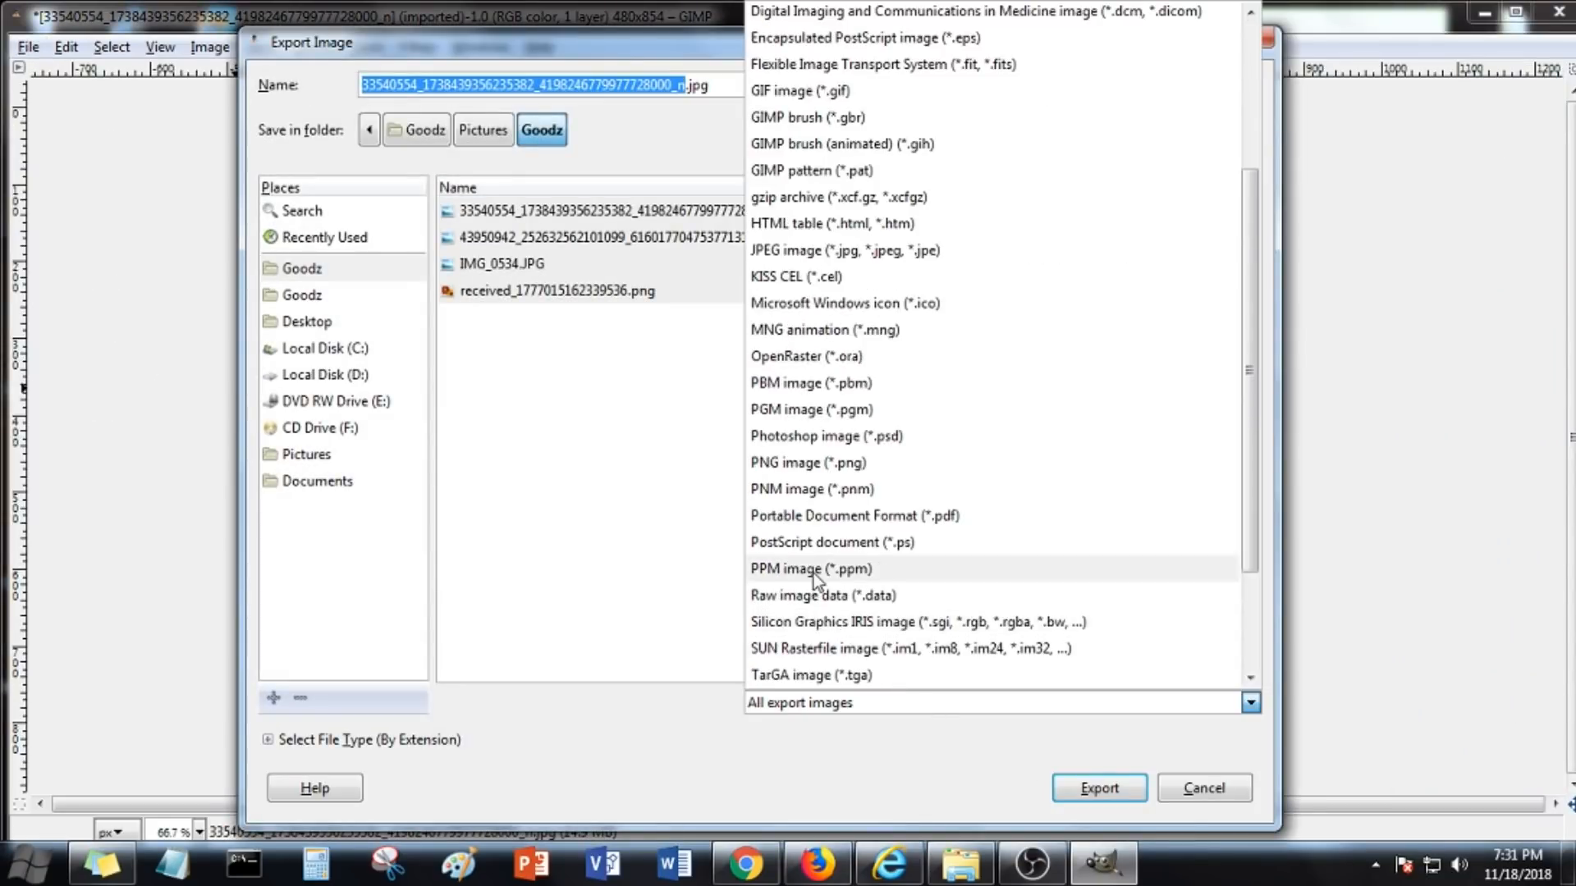
pyautogui.click(821, 466)
pyautogui.click(1099, 788)
pyautogui.click(937, 543)
pyautogui.press('Return')
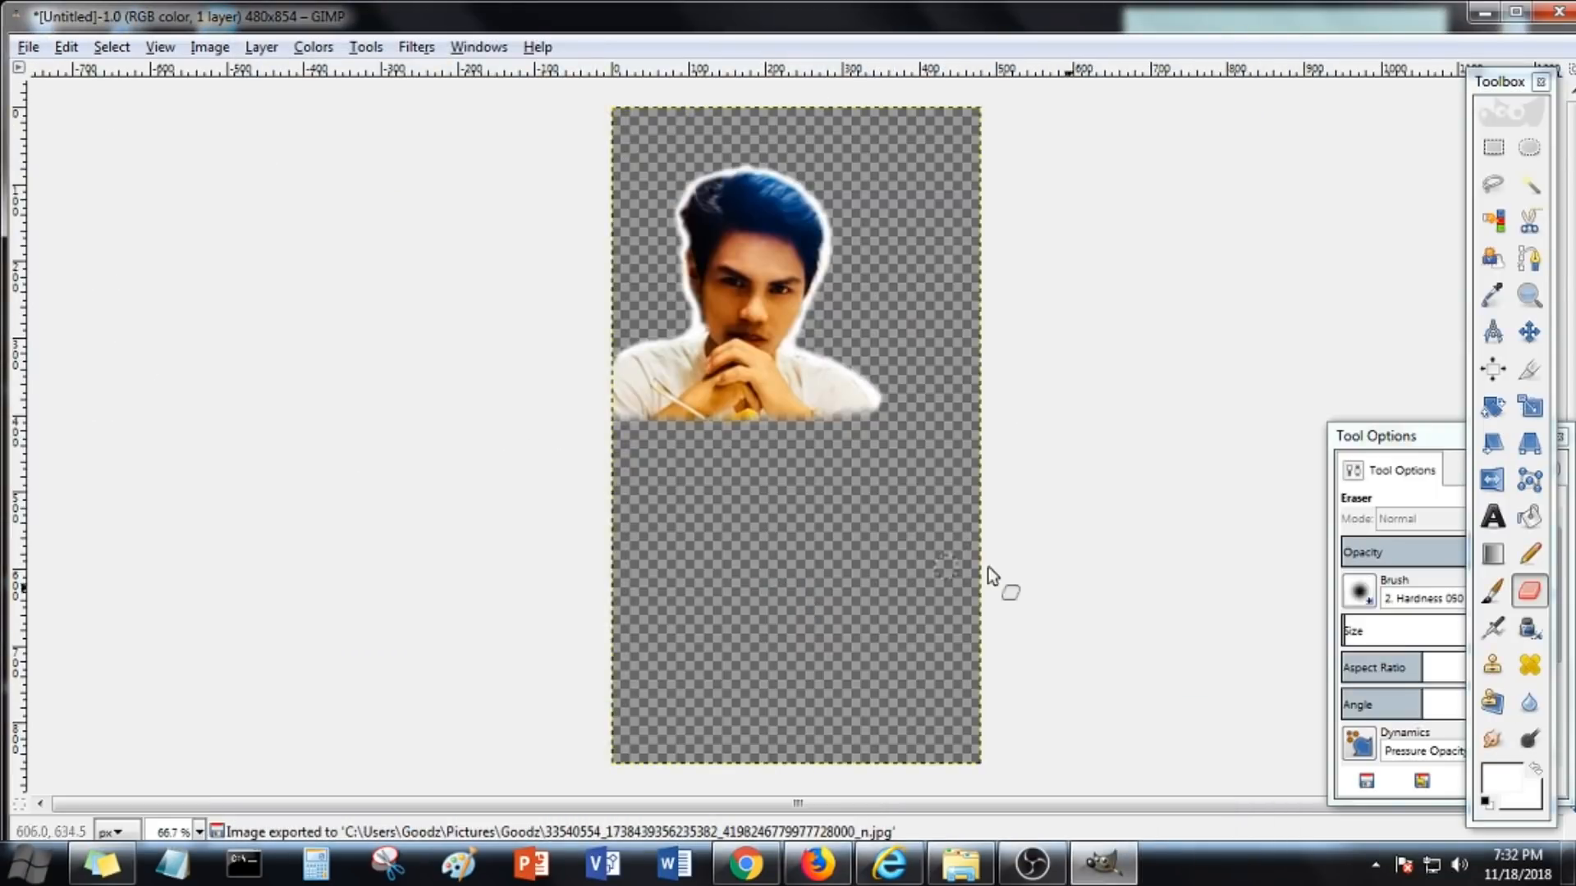
# Export the image again as a PNG into the same folder
pyautogui.rightClick(567, 248)
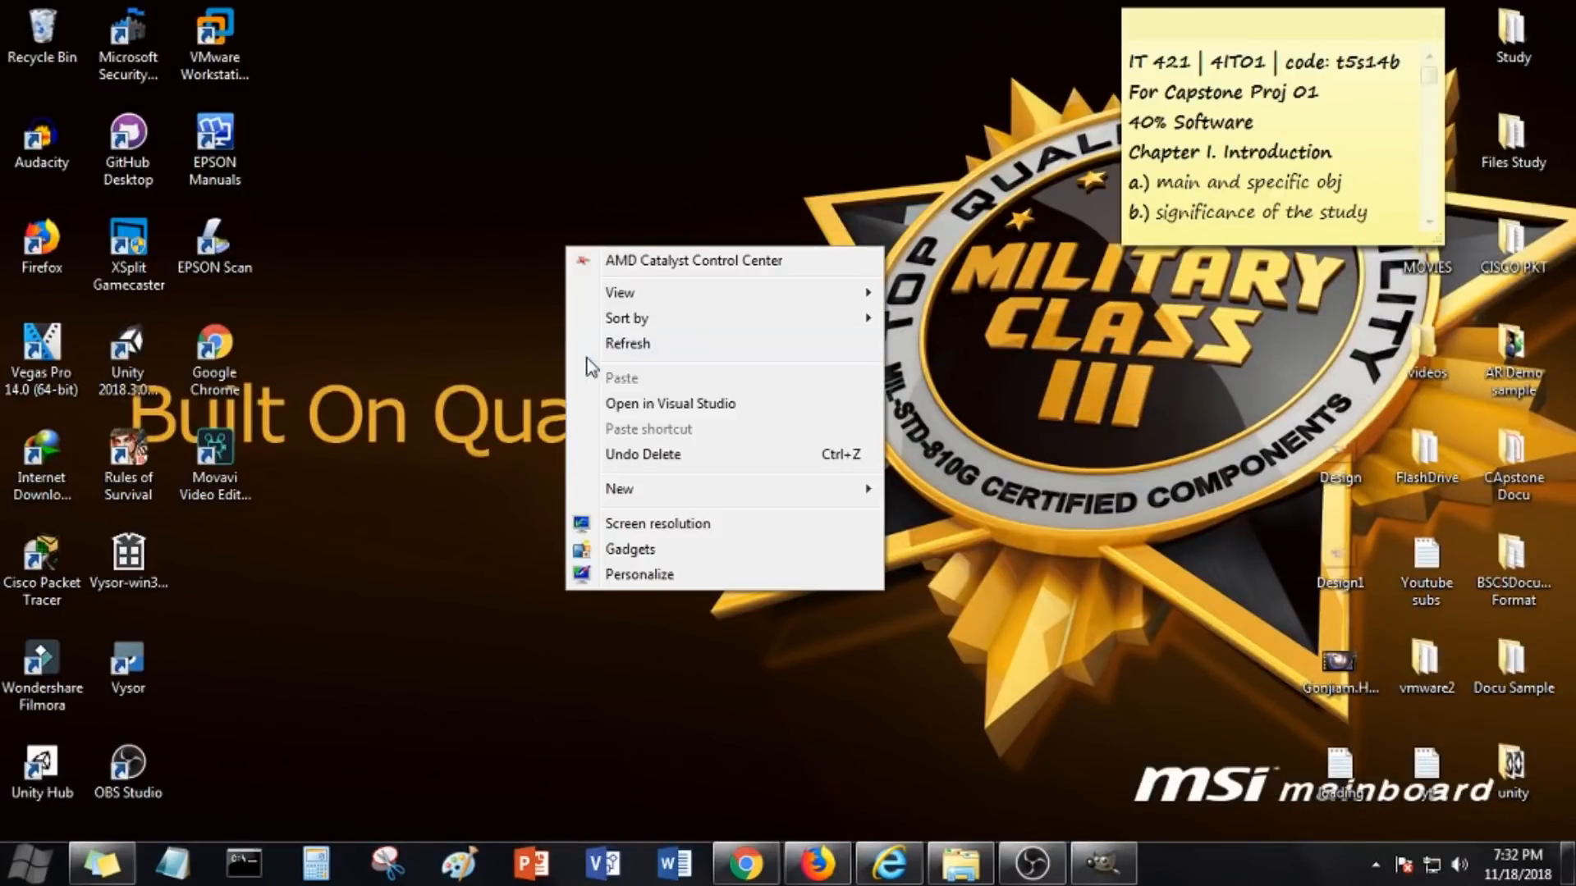
pyautogui.click(627, 343)
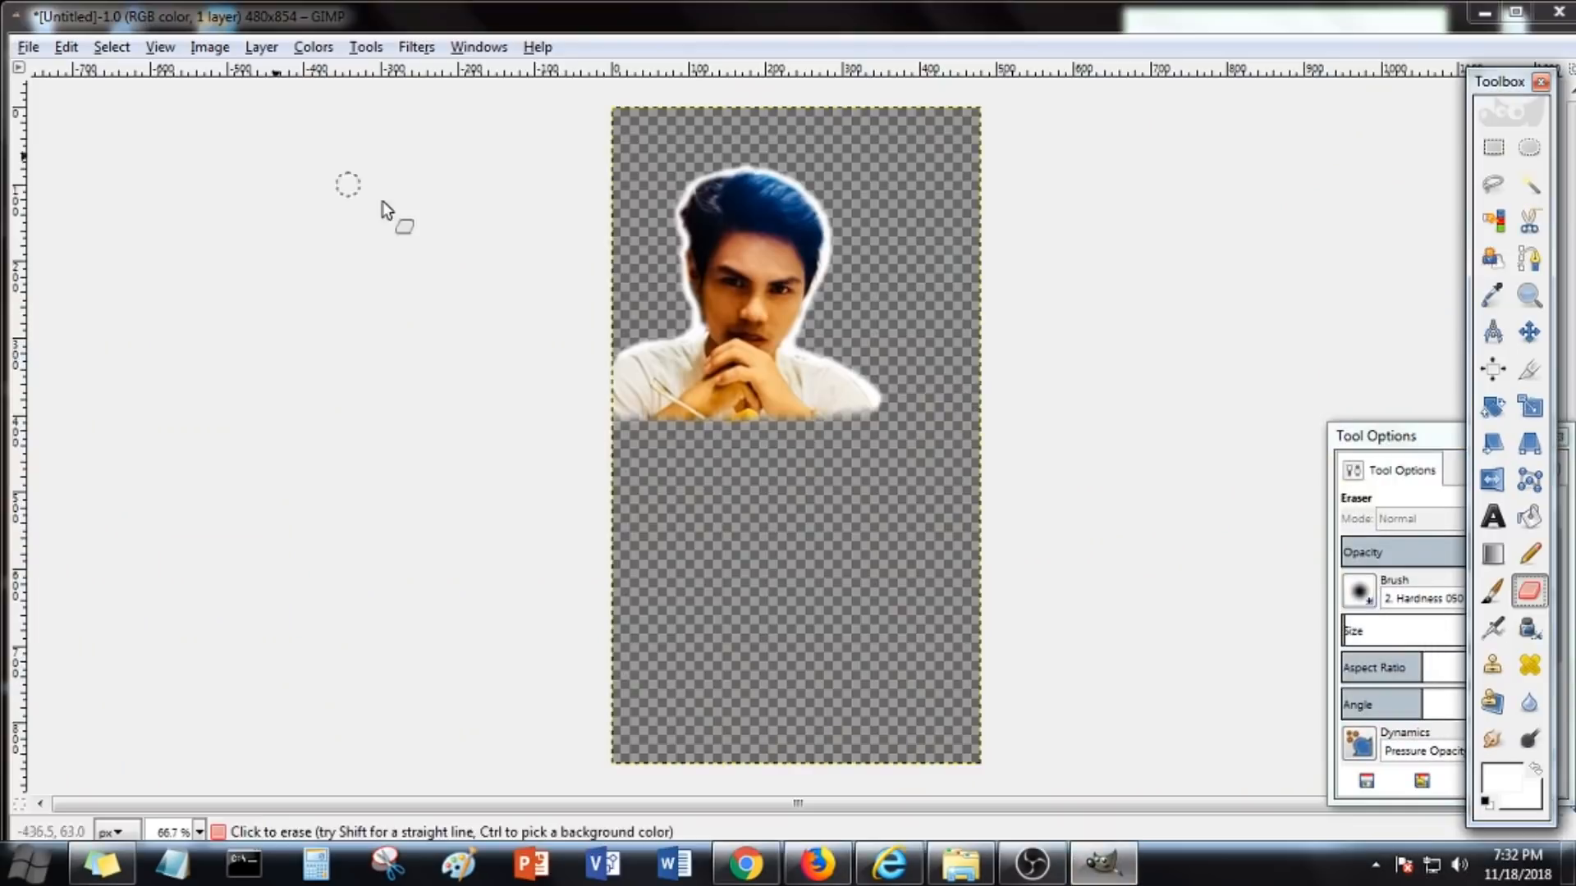
pyautogui.click(29, 47)
pyautogui.click(82, 352)
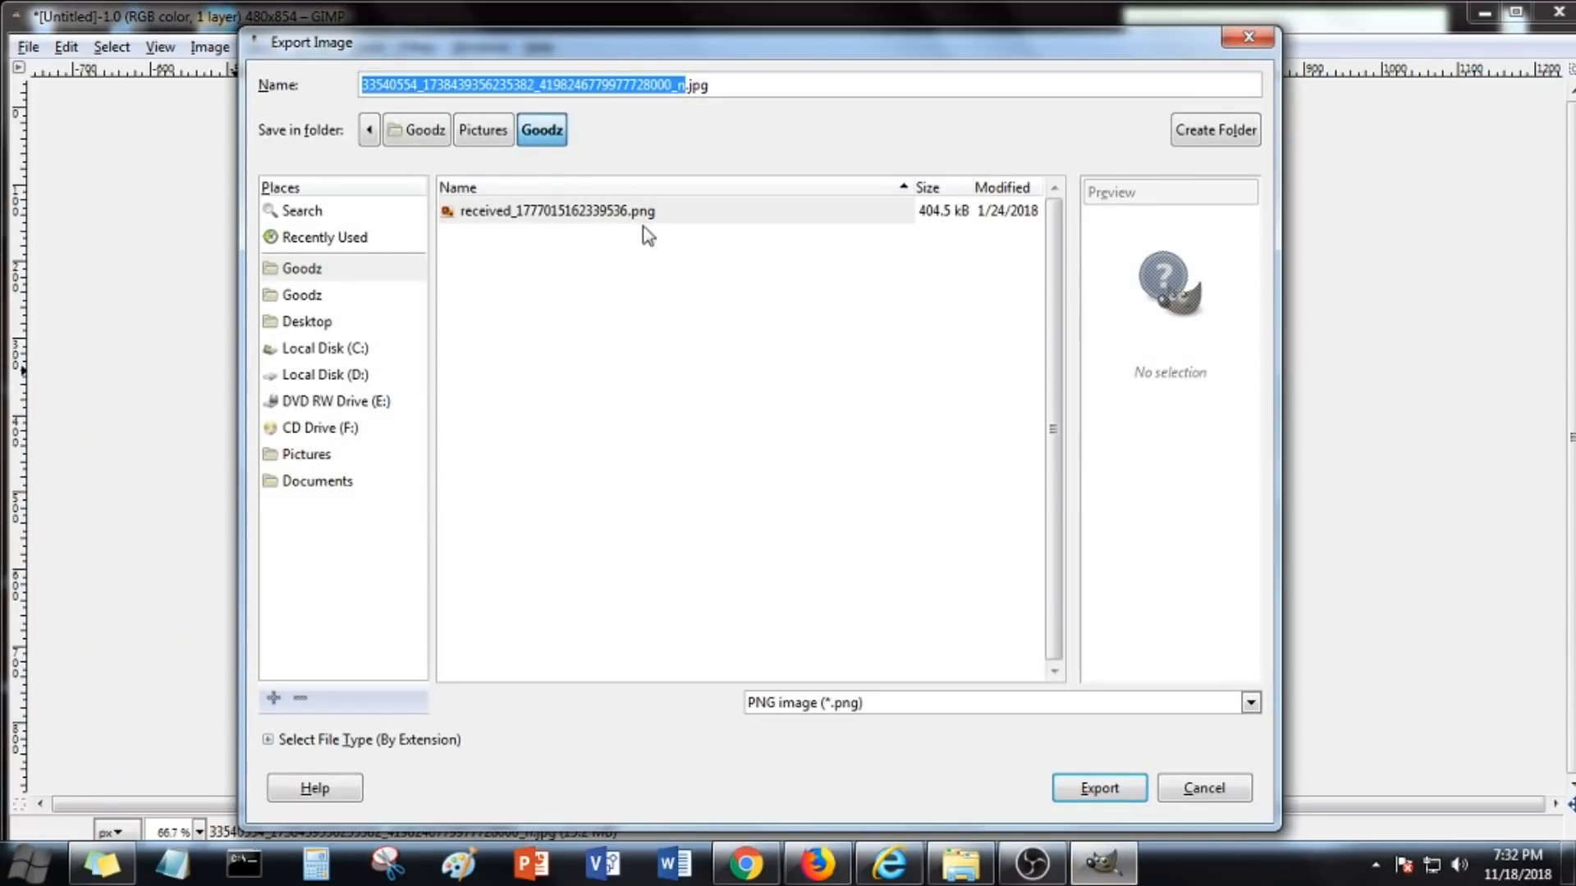
pyautogui.click(1099, 788)
pyautogui.click(911, 545)
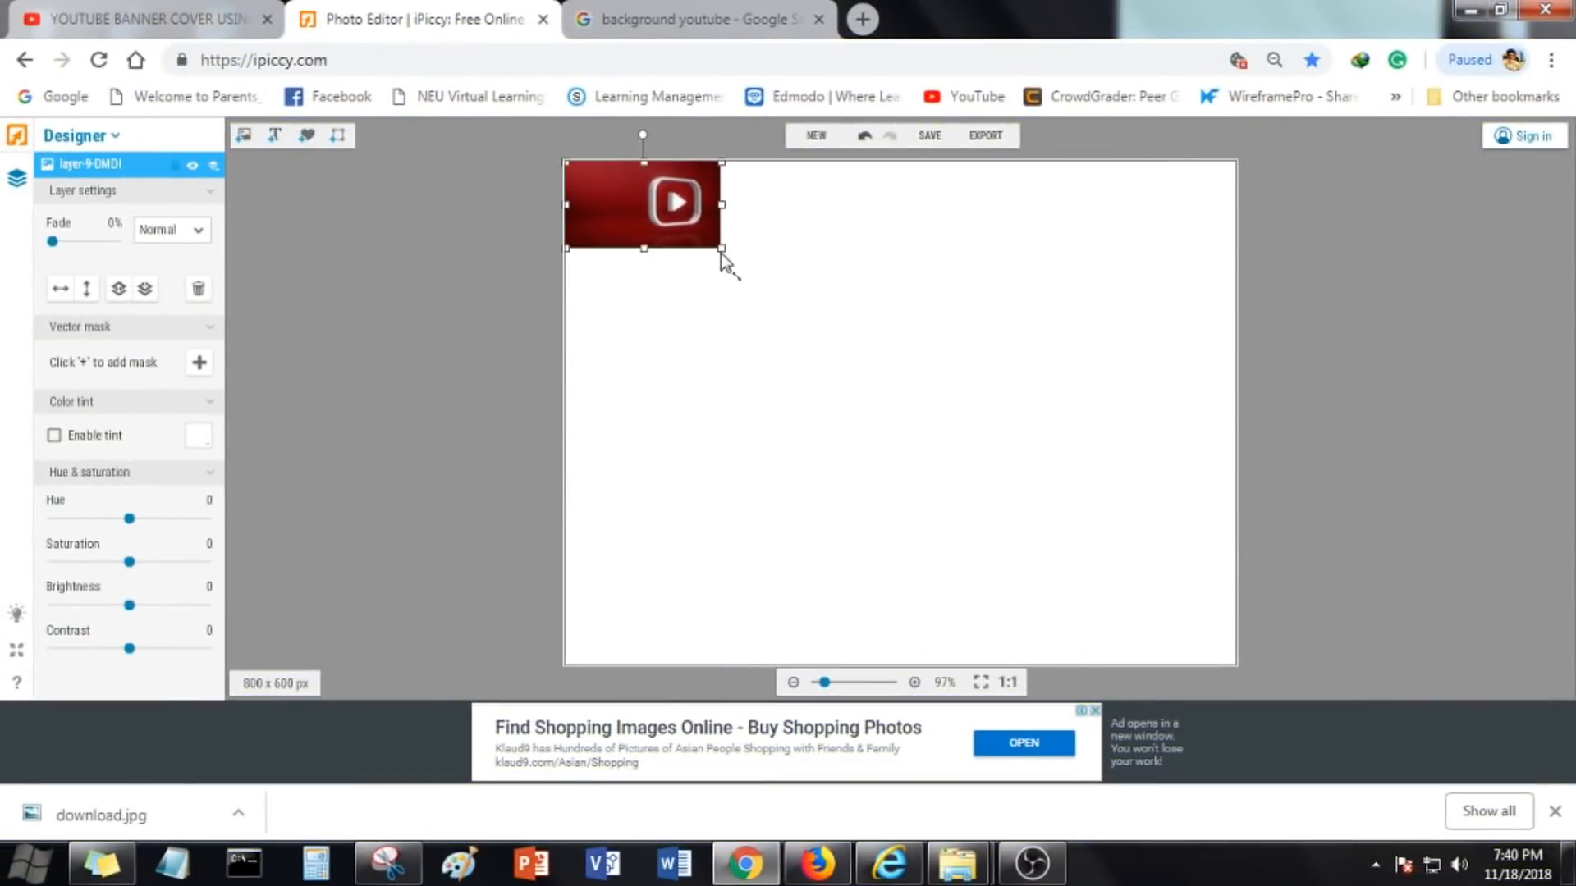
# Switch to the iPiccy editor, add a default text layer and move it into the white strip below the background
pyautogui.moveTo(721, 248); pyautogui.dragTo(1224, 587)
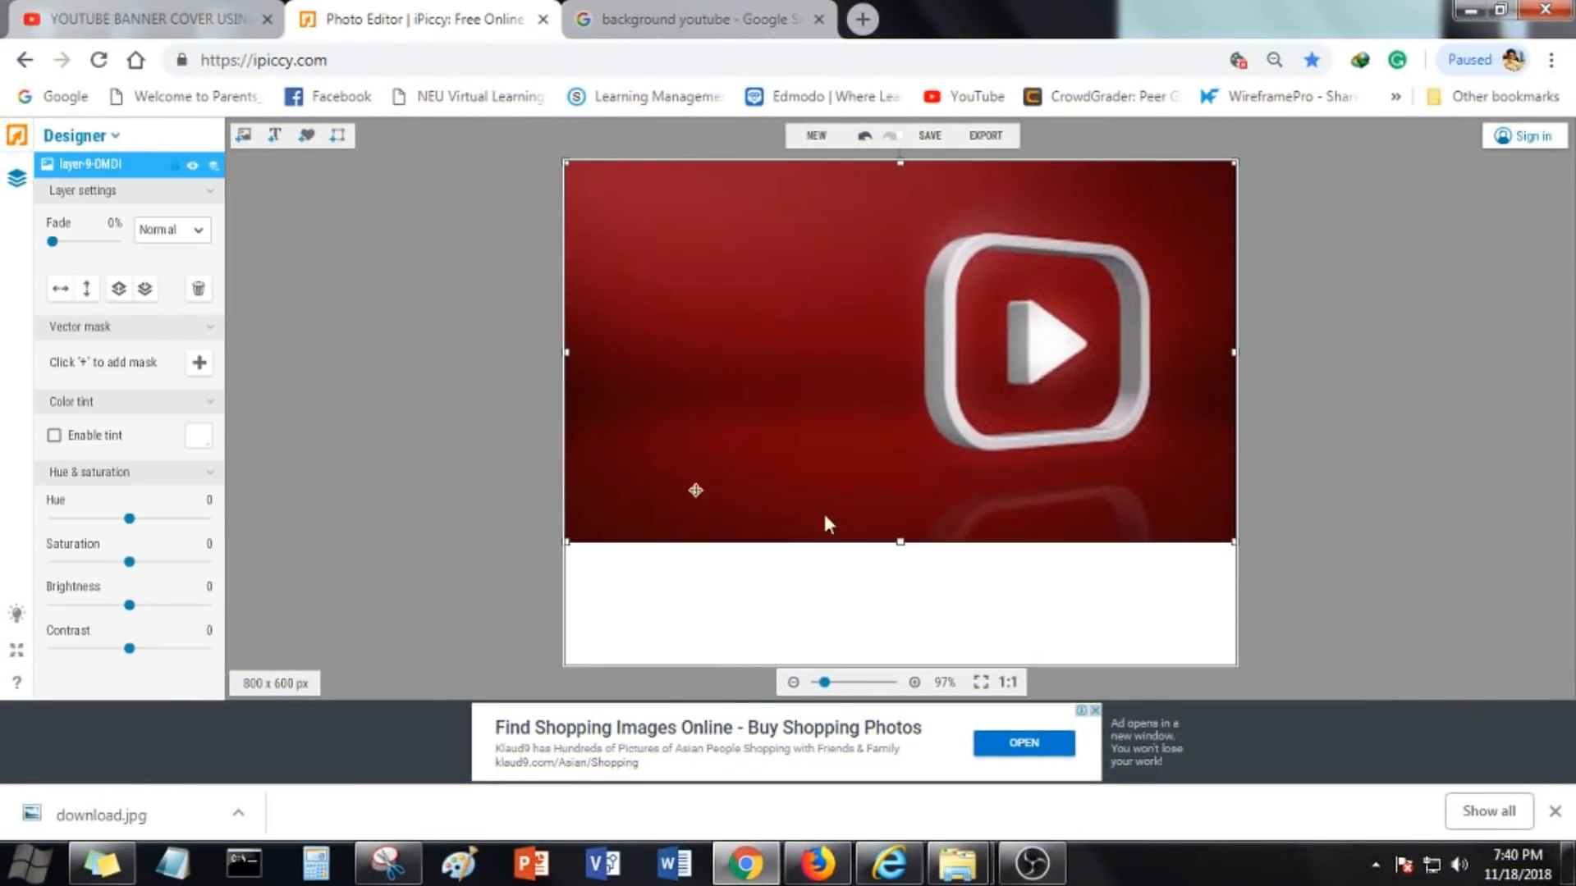
pyautogui.scroll(-2, 791, 397)
pyautogui.click(245, 137)
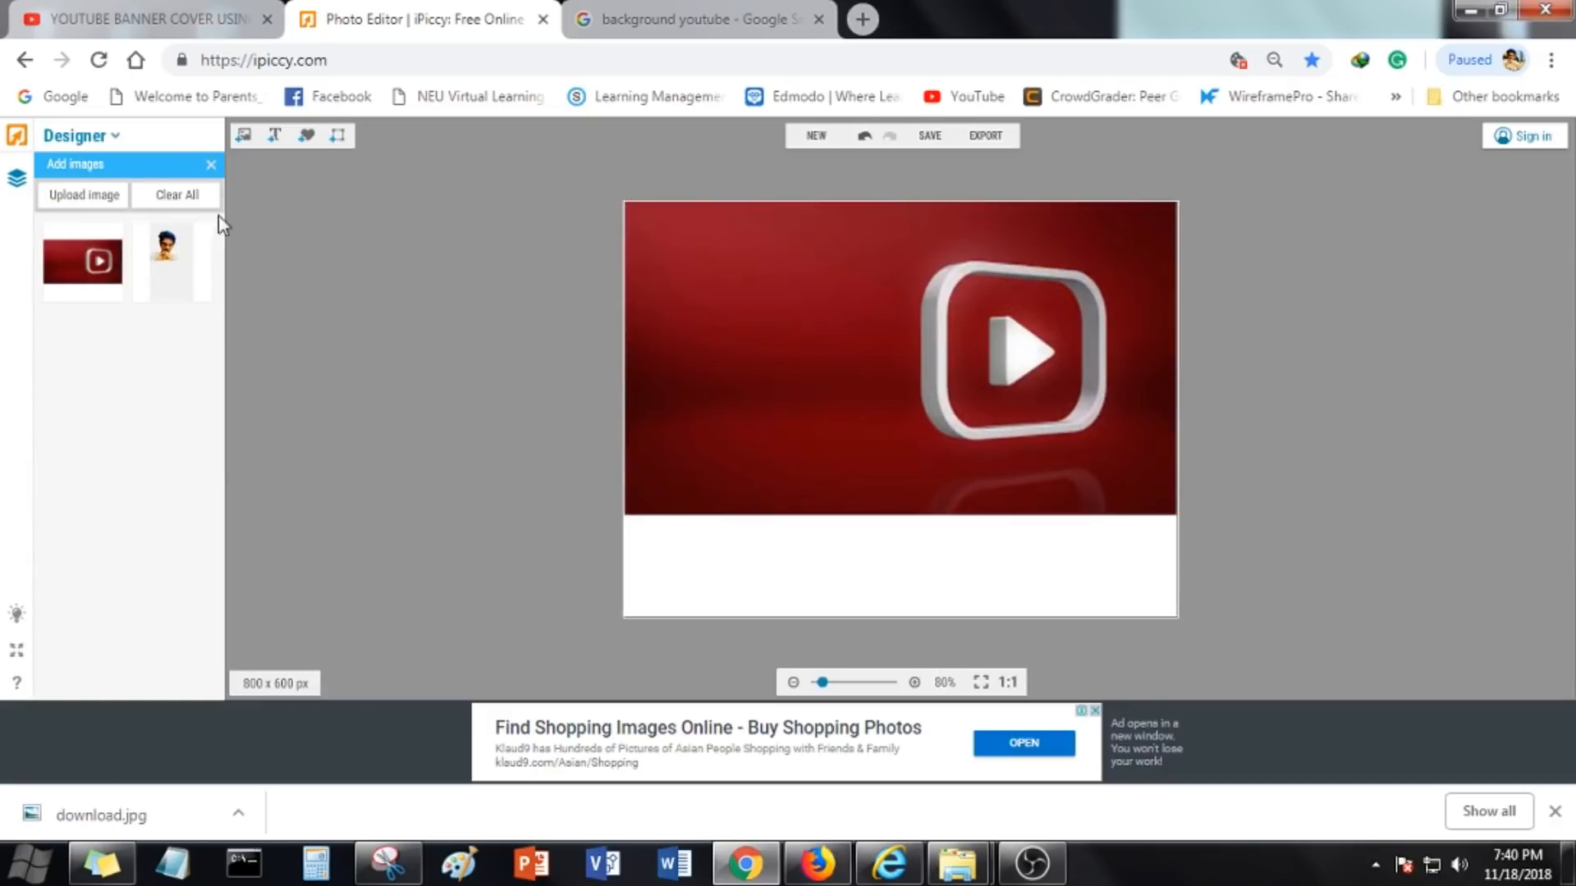
pyautogui.click(273, 138)
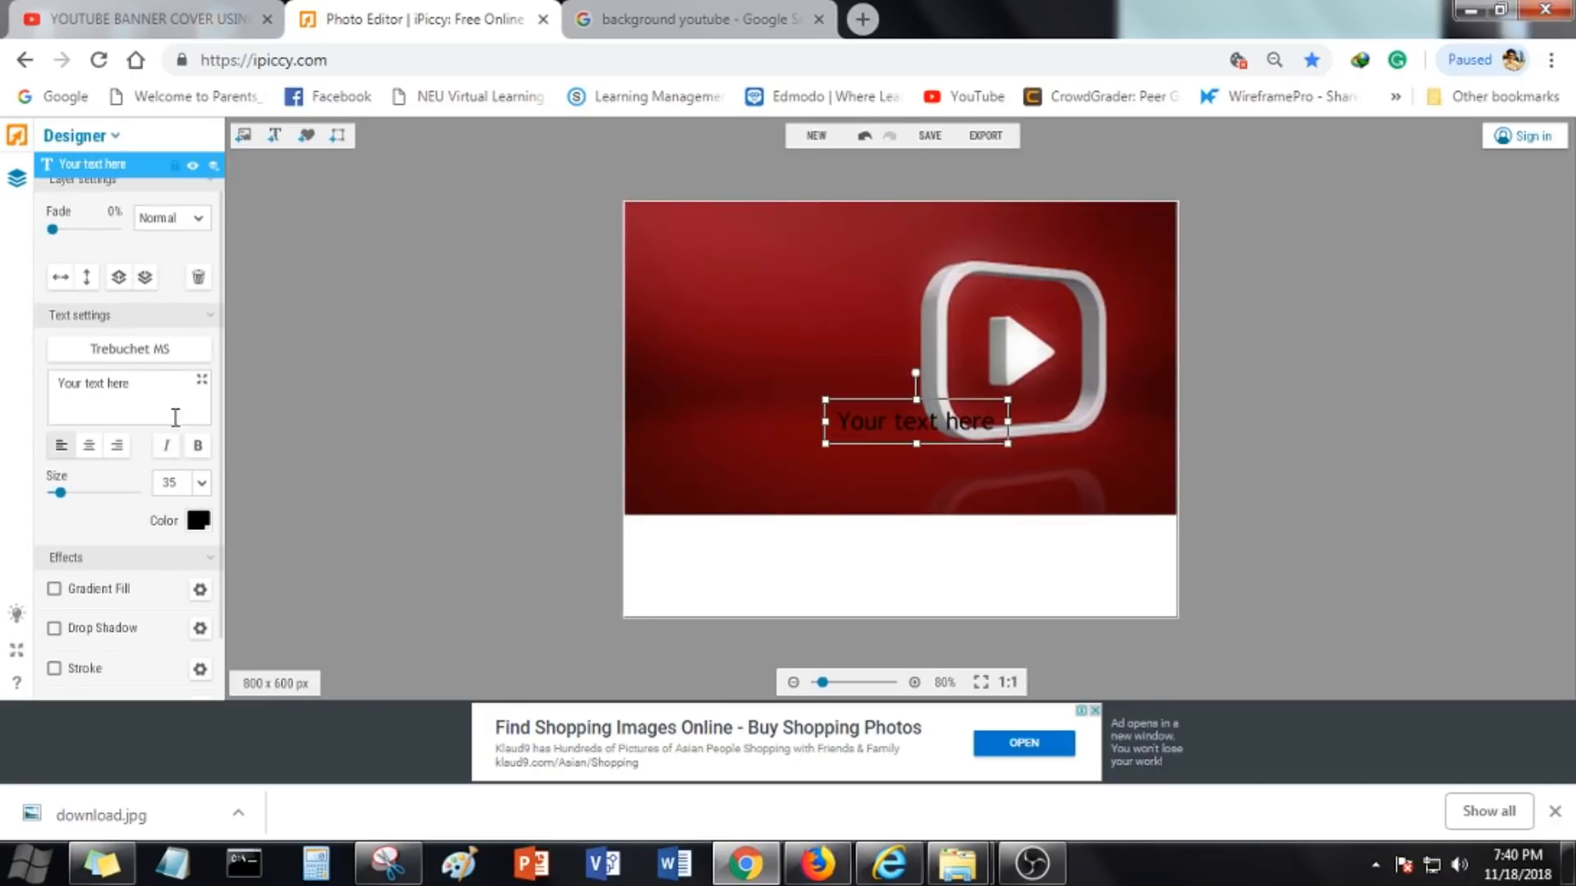
pyautogui.moveTo(909, 433); pyautogui.dragTo(882, 579)
# Add a scalloped badge label sticker and enlarge it over the left part of the red background
pyautogui.click(307, 137)
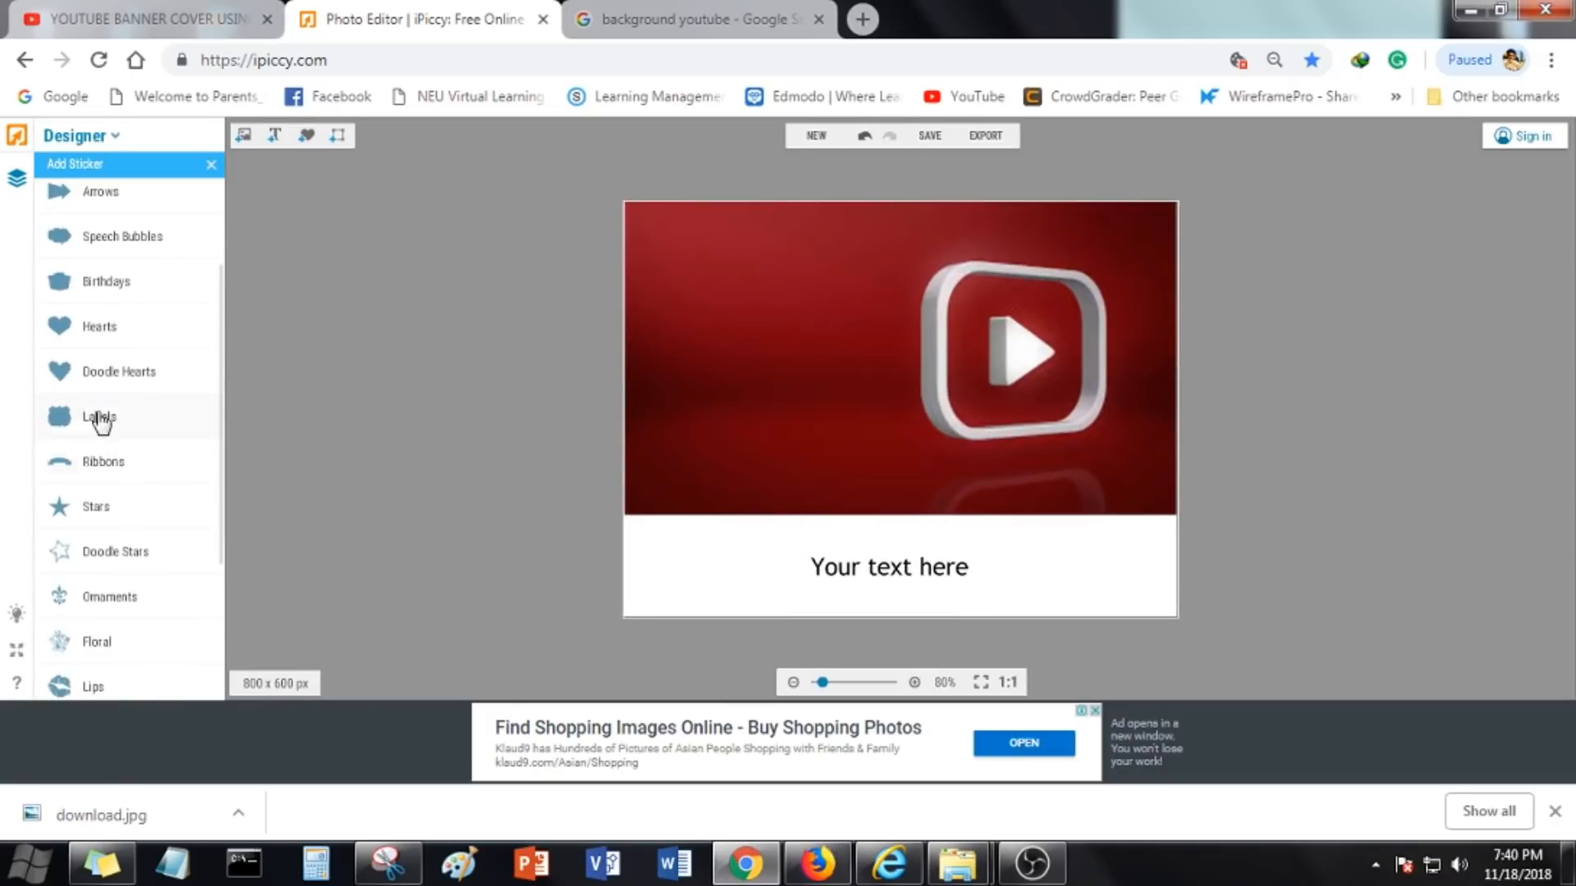
pyautogui.click(99, 416)
pyautogui.scroll(-2, 124, 534)
pyautogui.click(66, 549)
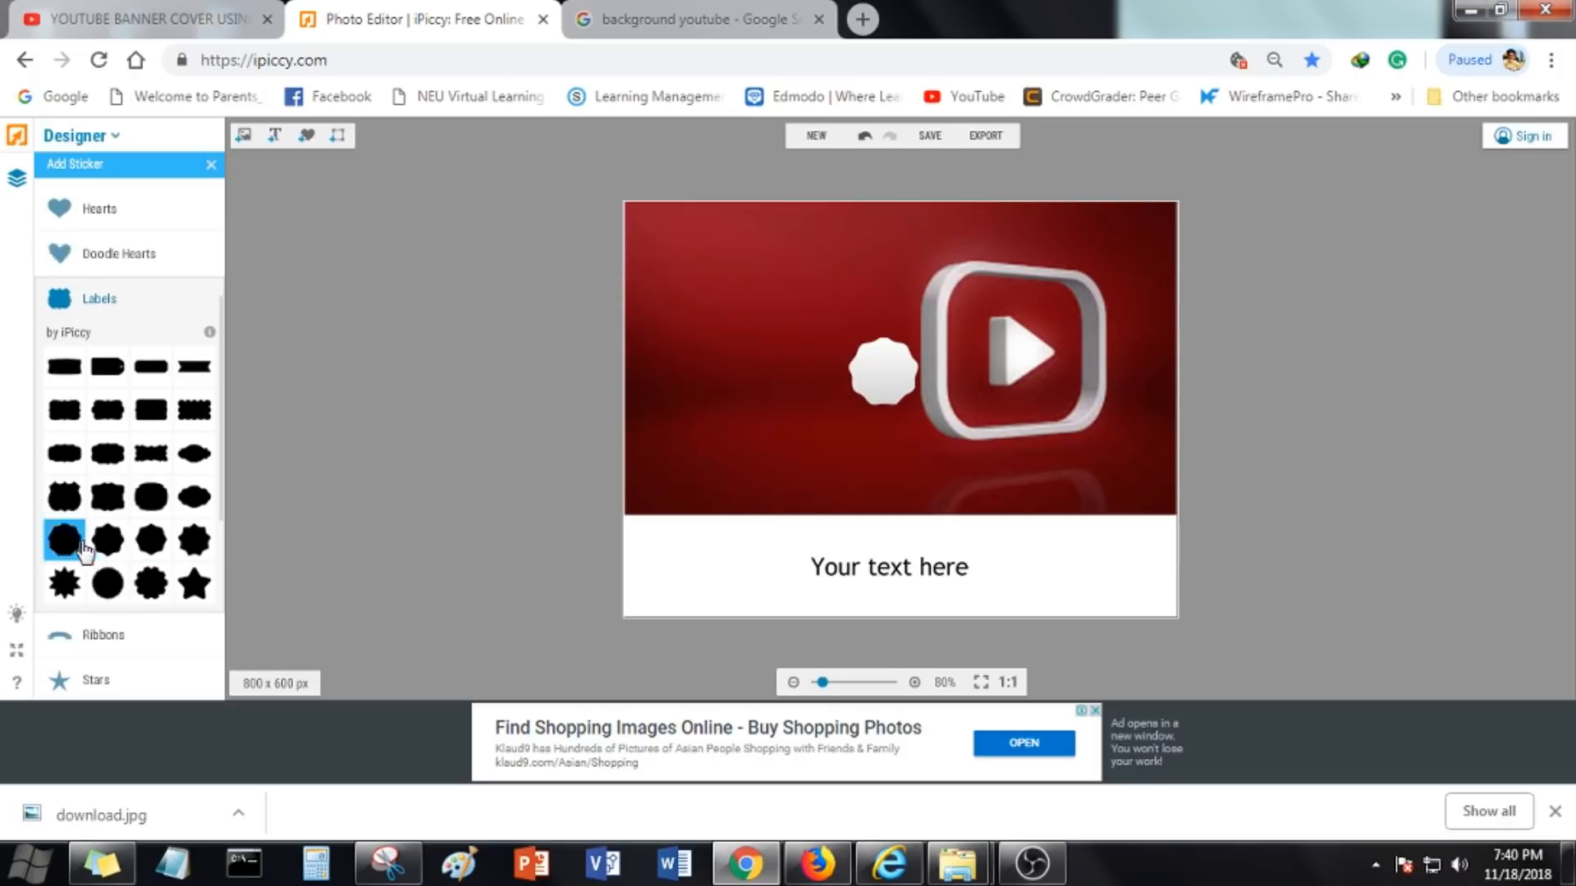
pyautogui.moveTo(840, 395); pyautogui.dragTo(744, 294)
pyautogui.click(936, 560)
# Add the uploaded cut-out portrait to the canvas and place it over the badge
pyautogui.click(243, 135)
pyautogui.moveTo(170, 261); pyautogui.dragTo(773, 359)
pyautogui.moveTo(798, 284); pyautogui.dragTo(760, 325)
pyautogui.moveTo(859, 467); pyautogui.dragTo(948, 553)
pyautogui.moveTo(818, 486); pyautogui.dragTo(989, 644)
pyautogui.click(786, 384)
pyautogui.moveTo(838, 476); pyautogui.dragTo(849, 447)
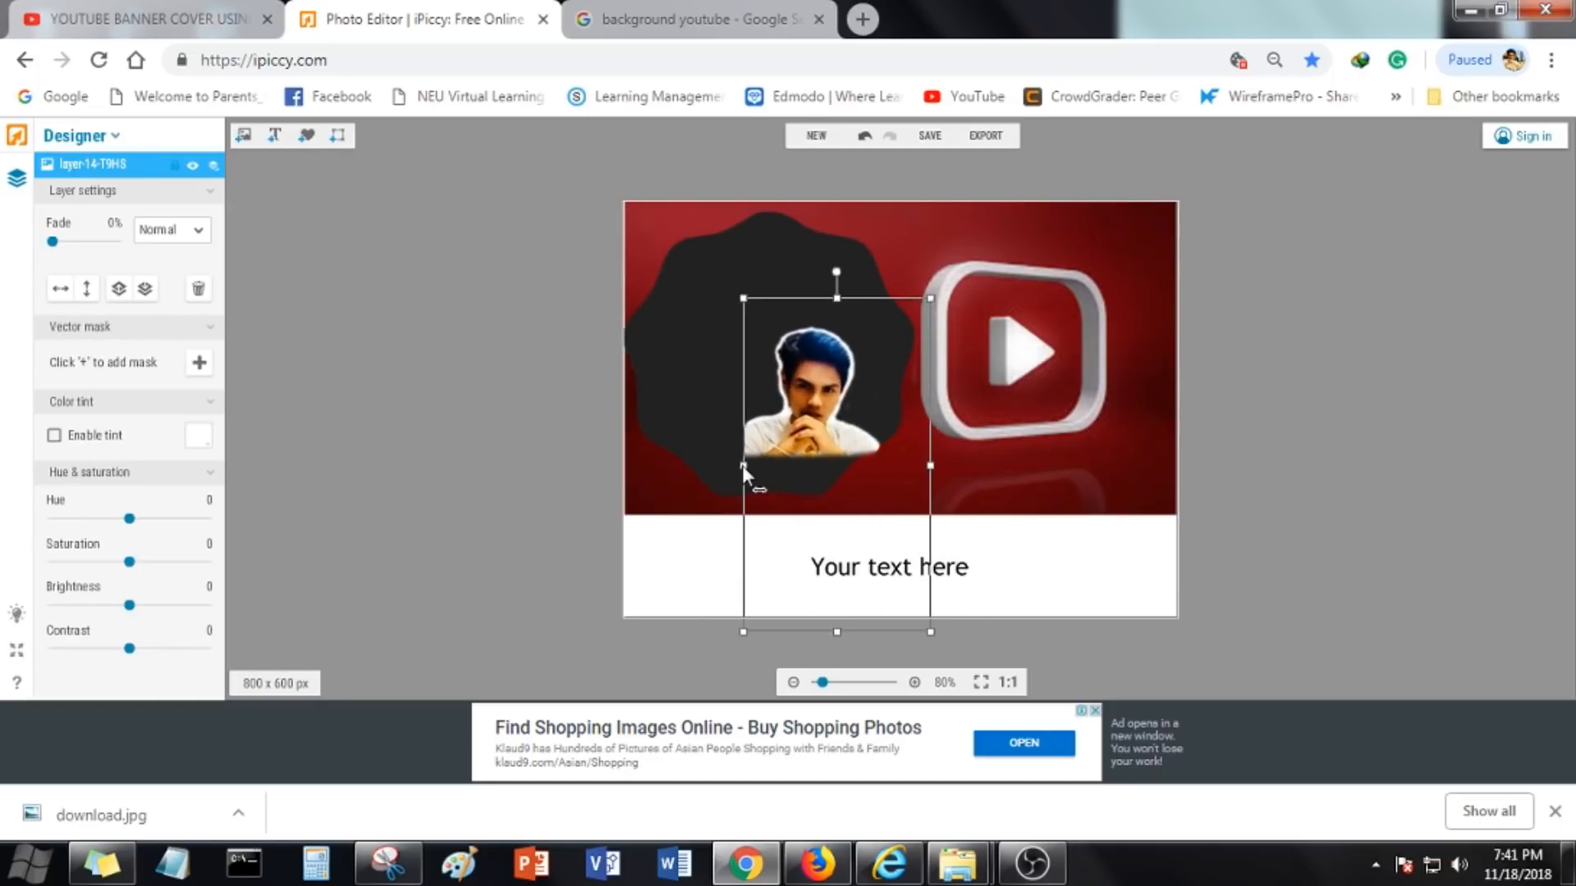
# Enlarge the portrait and move it down so it sits at the bottom of the red background
pyautogui.moveTo(742, 465); pyautogui.dragTo(672, 465)
pyautogui.moveTo(802, 297); pyautogui.dragTo(803, 208)
pyautogui.moveTo(786, 398); pyautogui.dragTo(793, 511)
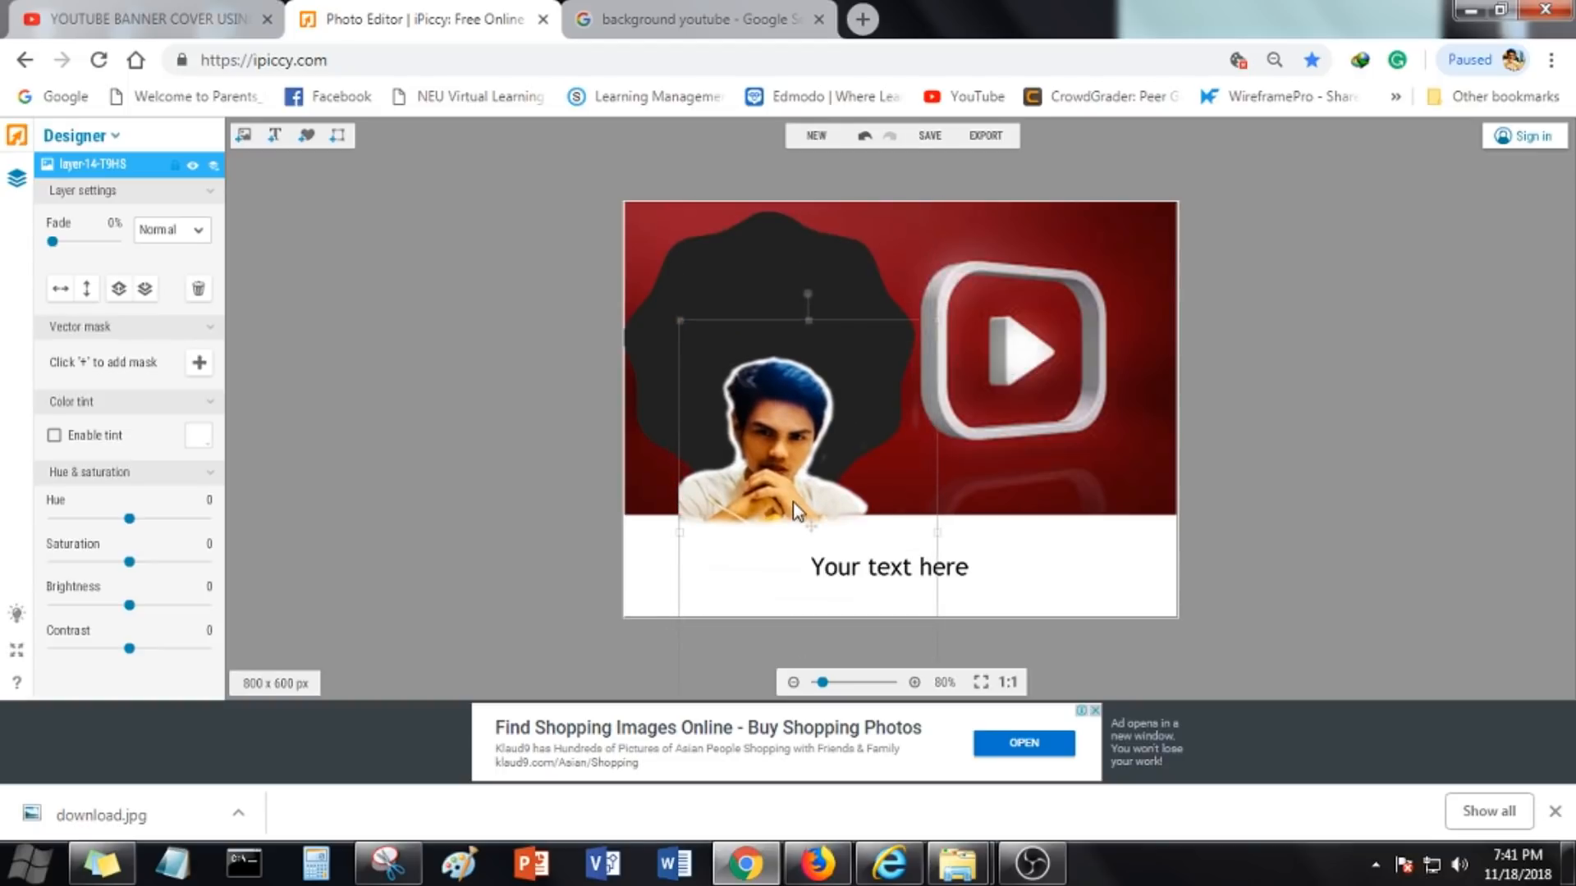
# Move the text layer slightly up and left within the white strip
pyautogui.moveTo(850, 388); pyautogui.dragTo(849, 400)
pyautogui.click(947, 568)
pyautogui.moveTo(947, 574); pyautogui.dragTo(911, 560)
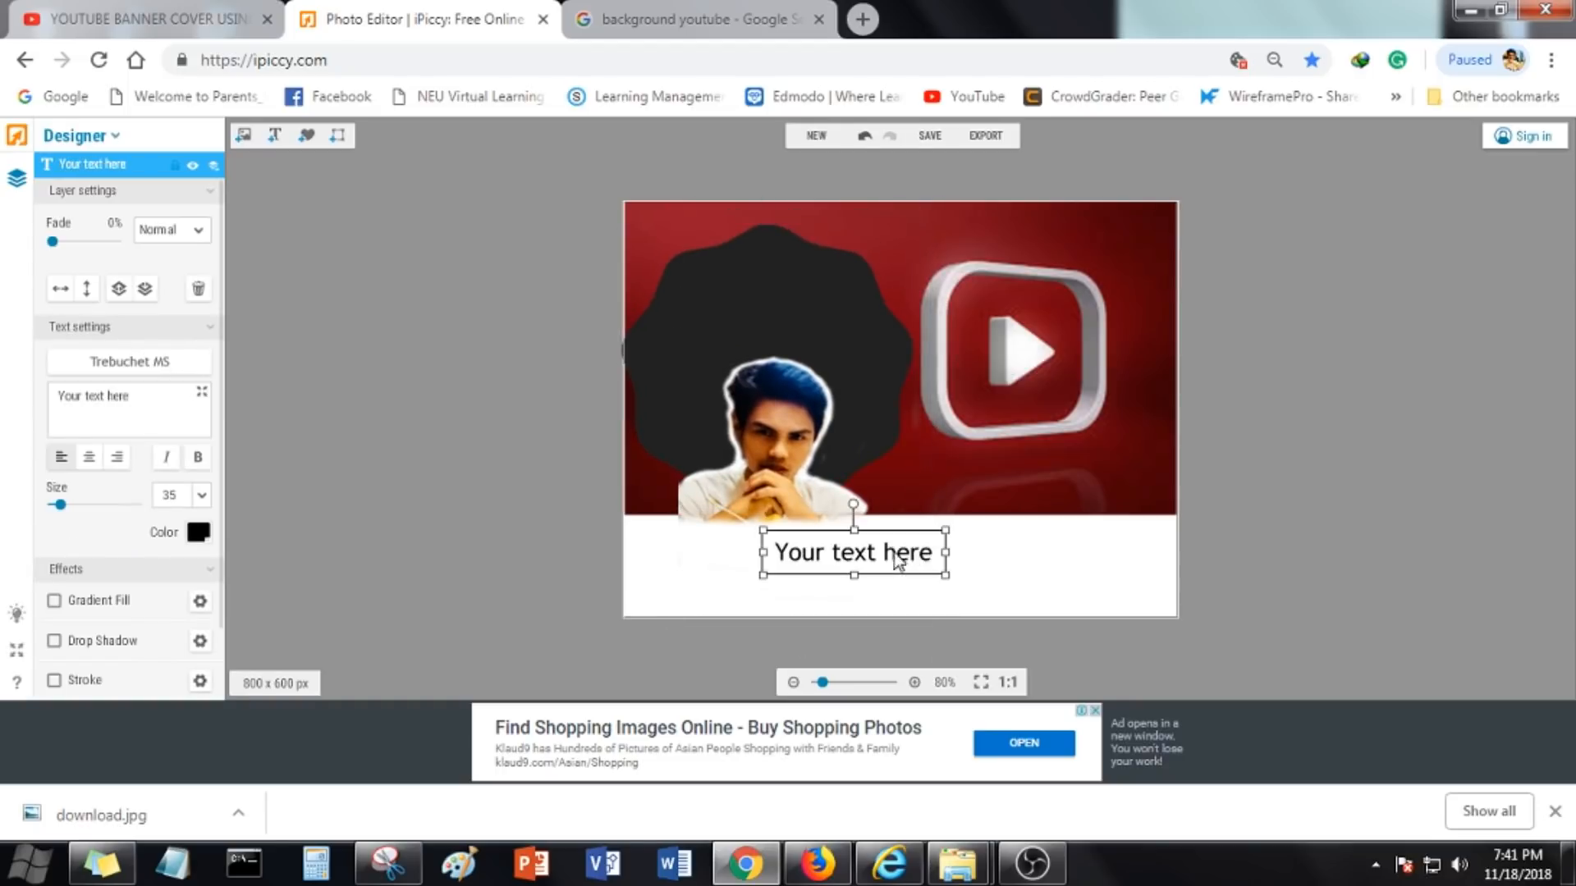
pyautogui.click(849, 588)
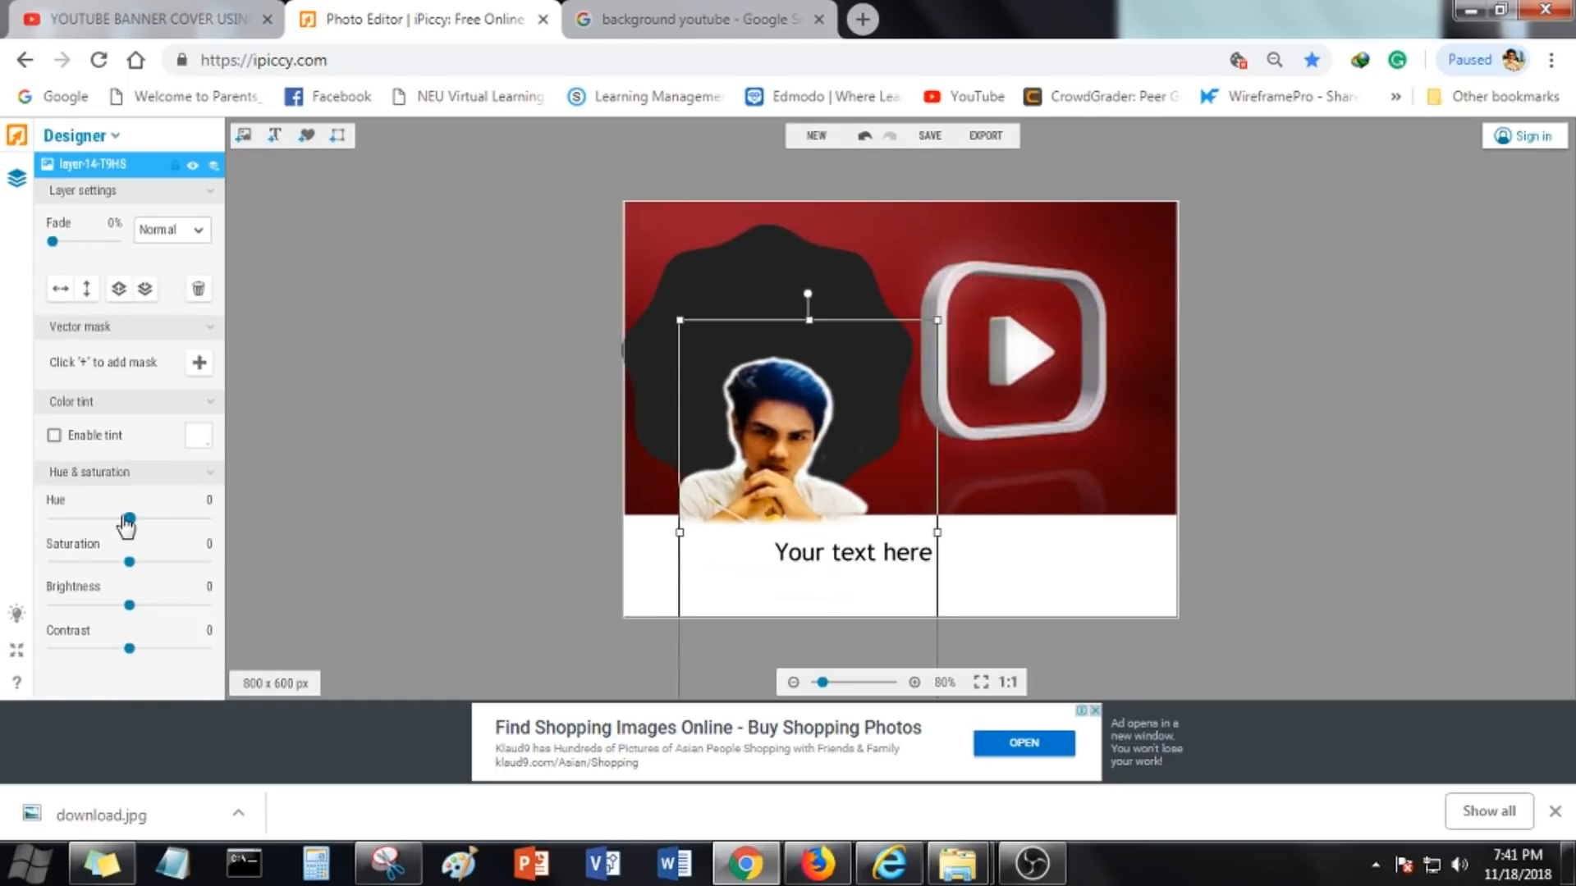
pyautogui.click(900, 559)
pyautogui.click(889, 545)
pyautogui.click(917, 555)
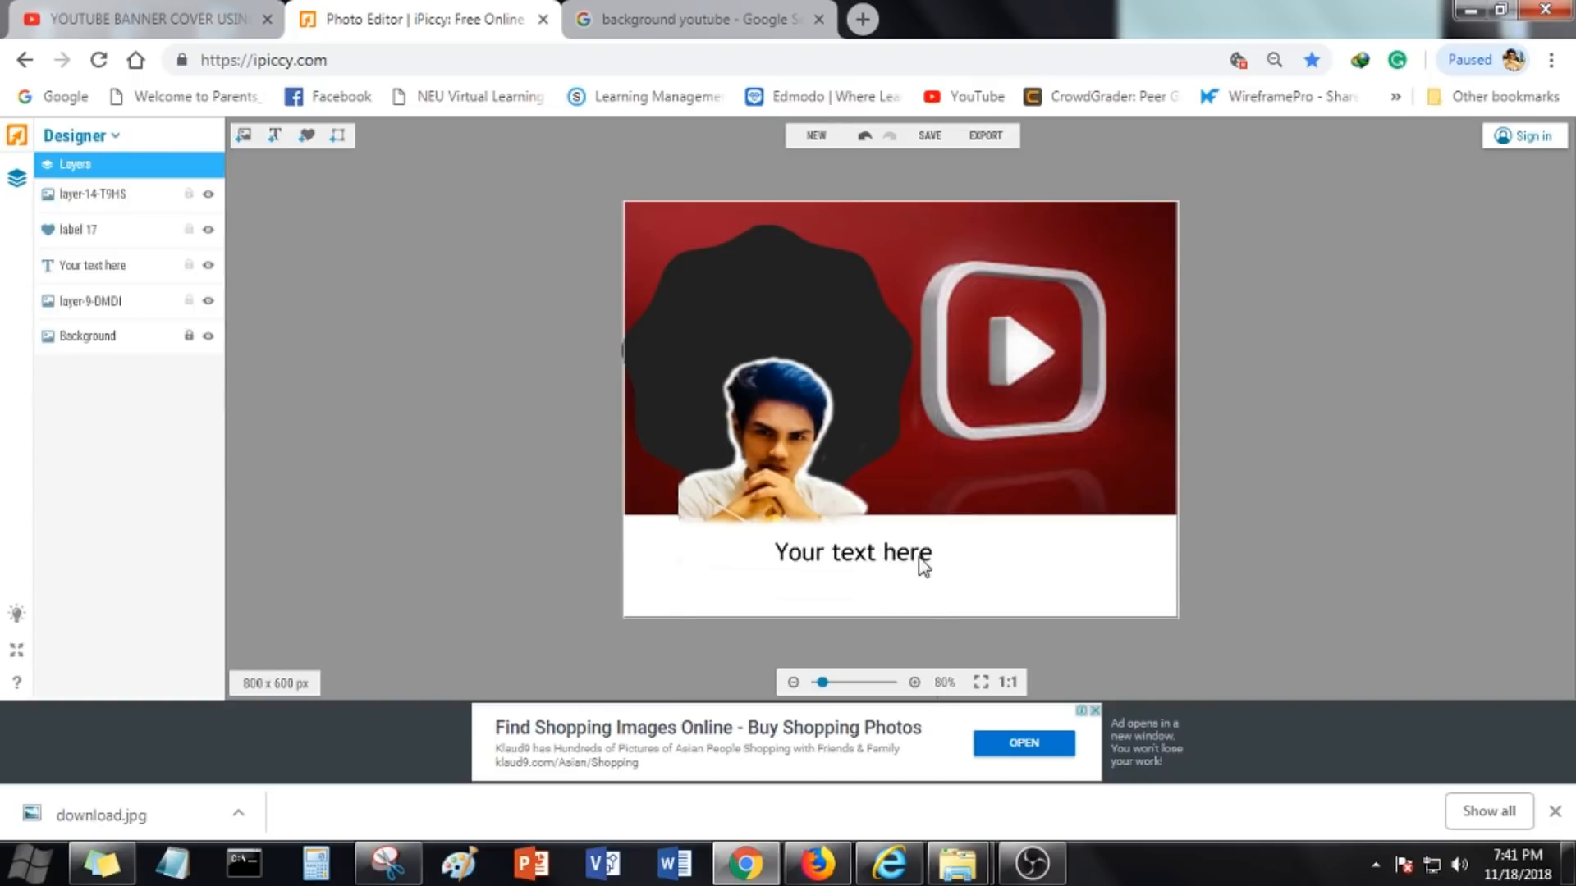
pyautogui.moveTo(876, 525); pyautogui.dragTo(872, 525)
pyautogui.click(837, 258)
pyautogui.click(909, 542)
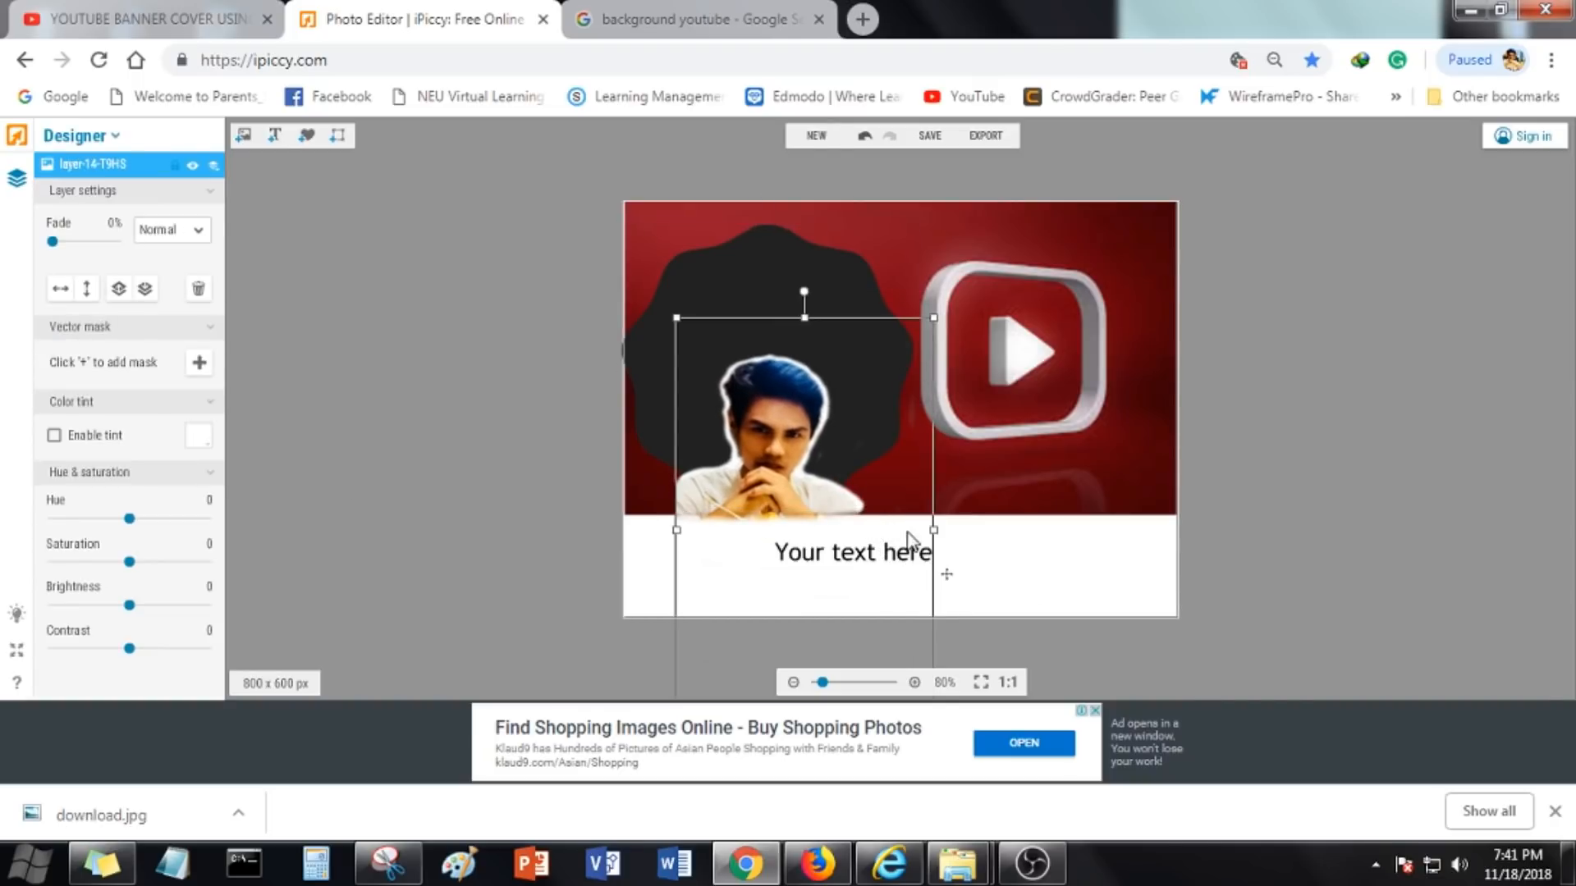
pyautogui.click(1004, 554)
pyautogui.click(1236, 100)
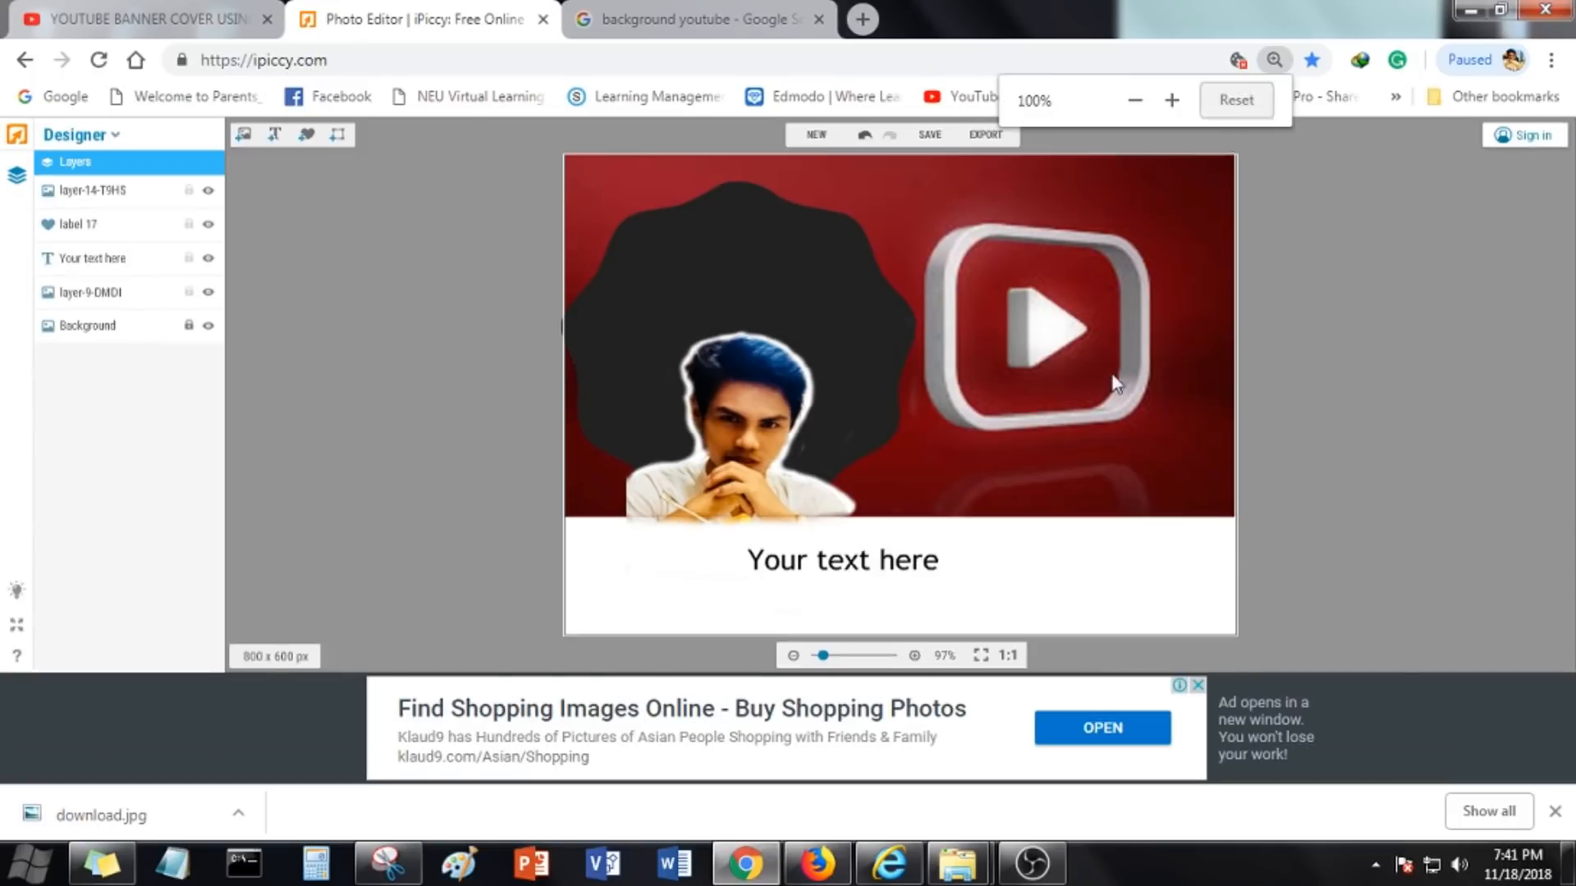
pyautogui.moveTo(831, 649)
pyautogui.mouseDown()
pyautogui.moveTo(851, 651)
pyautogui.moveTo(838, 650)
pyautogui.mouseUp()
pyautogui.click(1104, 445)
pyautogui.scroll(-3, 1054, 503)
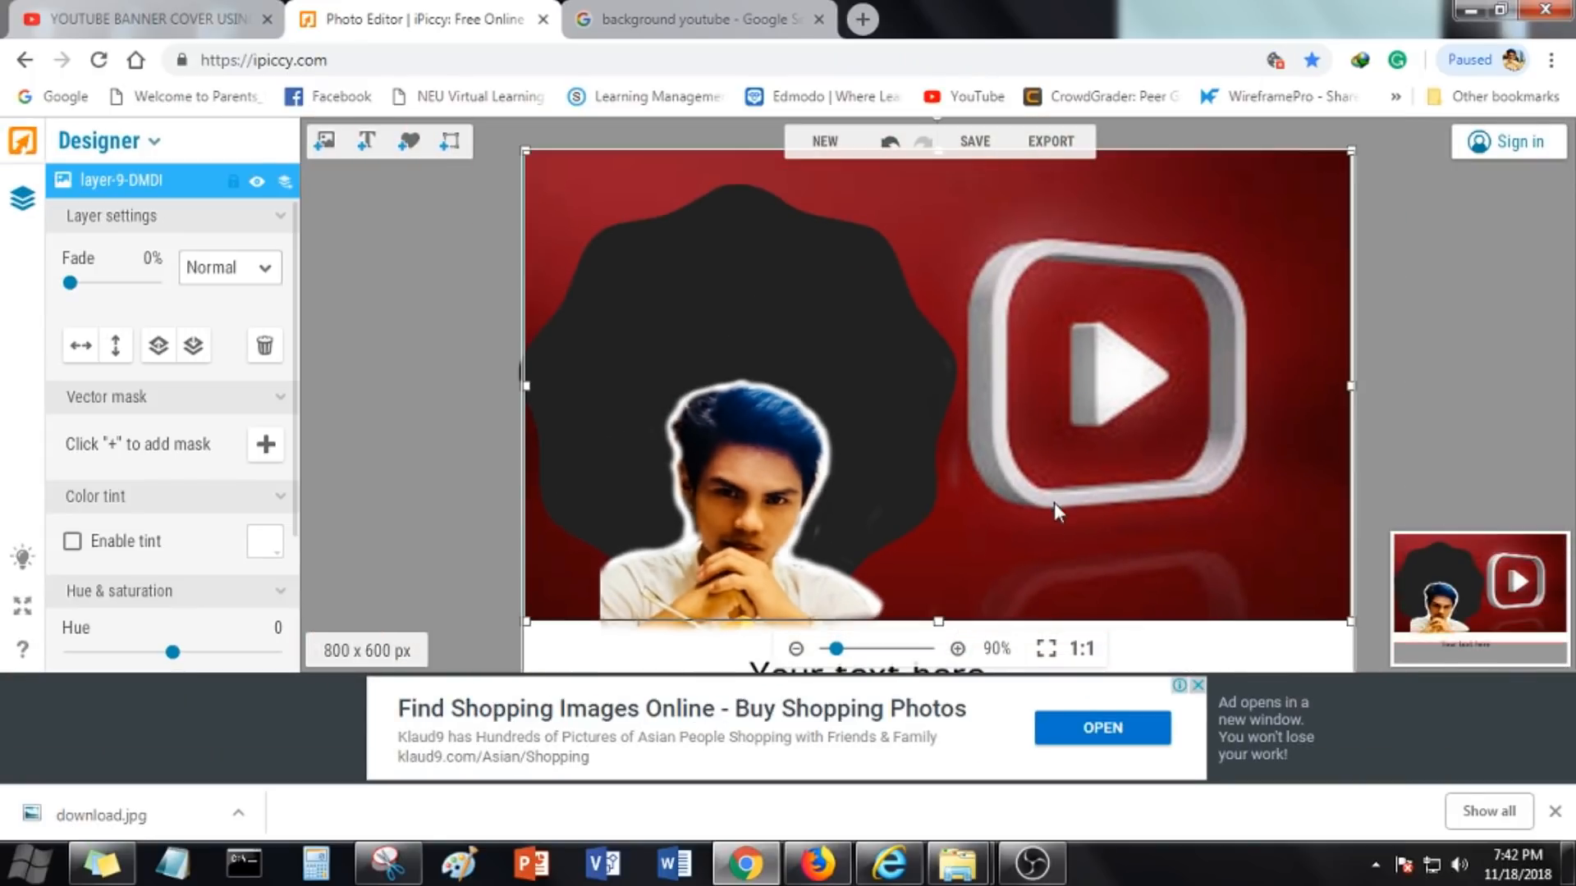
# Reposition and resize the portrait layer within the badge
pyautogui.click(906, 594)
pyautogui.moveTo(827, 313); pyautogui.dragTo(833, 456)
pyautogui.moveTo(783, 527); pyautogui.dragTo(777, 268)
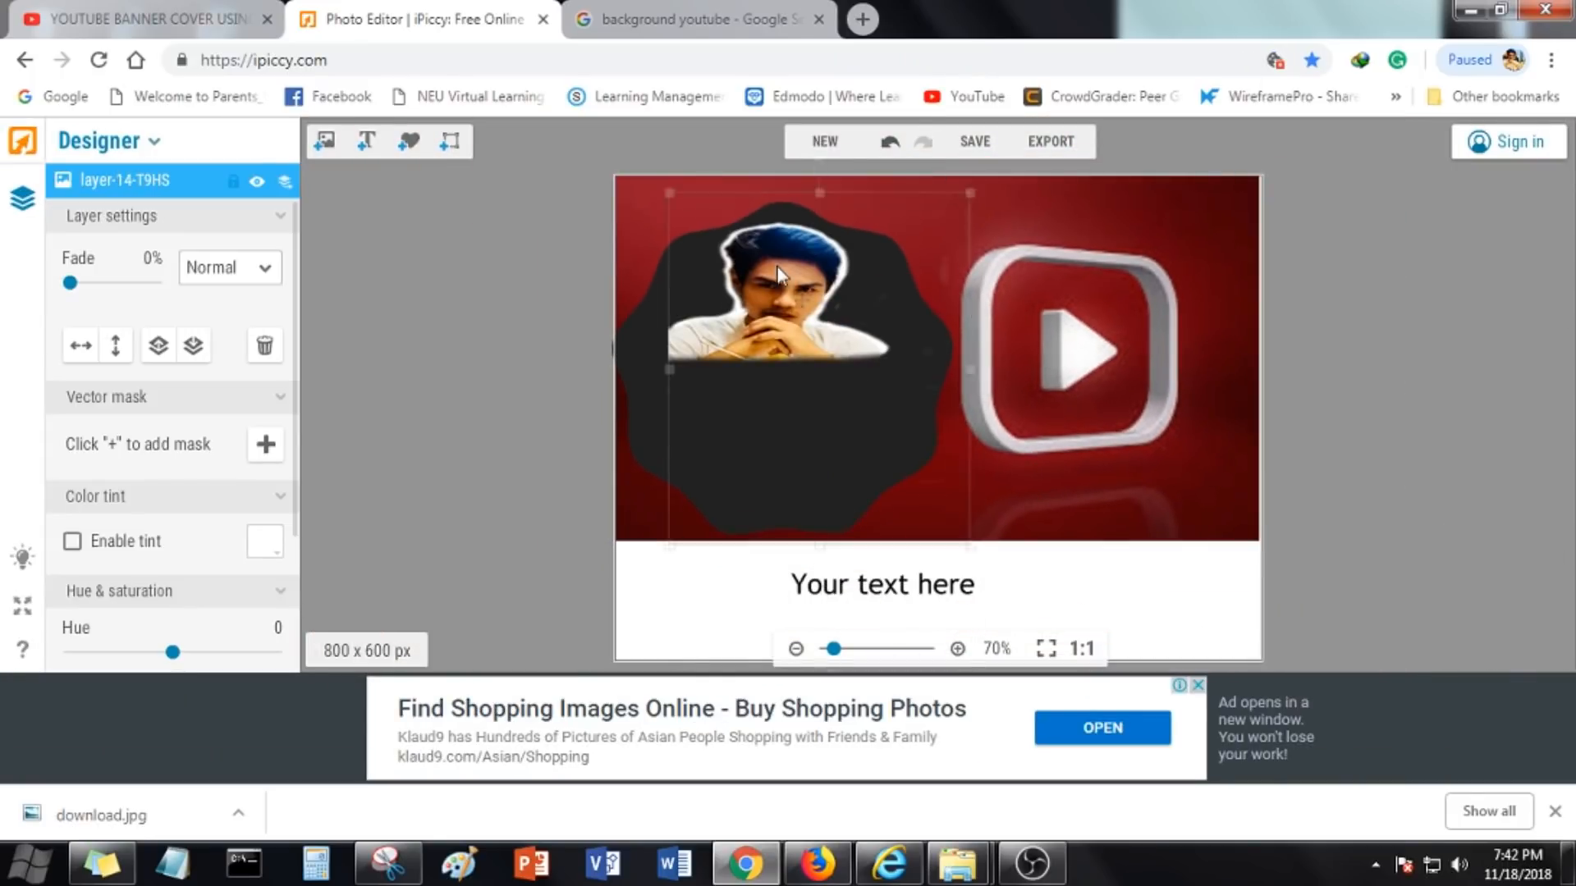
pyautogui.moveTo(944, 590); pyautogui.dragTo(1100, 590)
pyautogui.click(804, 379)
pyautogui.moveTo(821, 546); pyautogui.dragTo(823, 710)
pyautogui.moveTo(808, 384); pyautogui.dragTo(815, 484)
pyautogui.click(1074, 573)
pyautogui.click(813, 485)
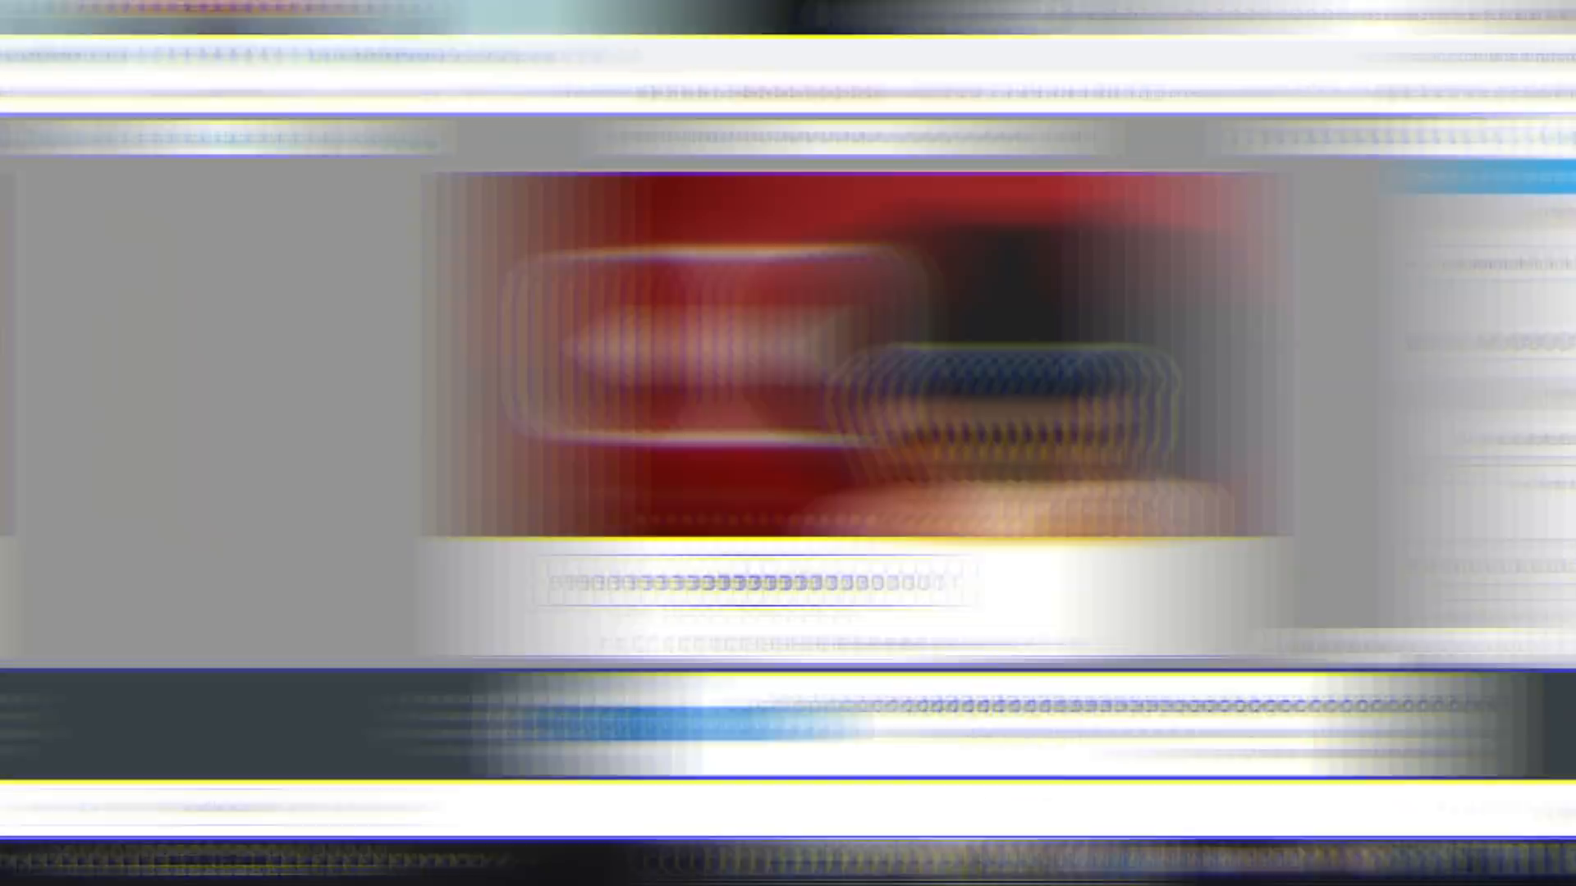
# Change the text to "MY CHANNEL" and set its colour to red
pyautogui.write('Y CHANNEL')
pyautogui.scroll(-1, 417, 530)
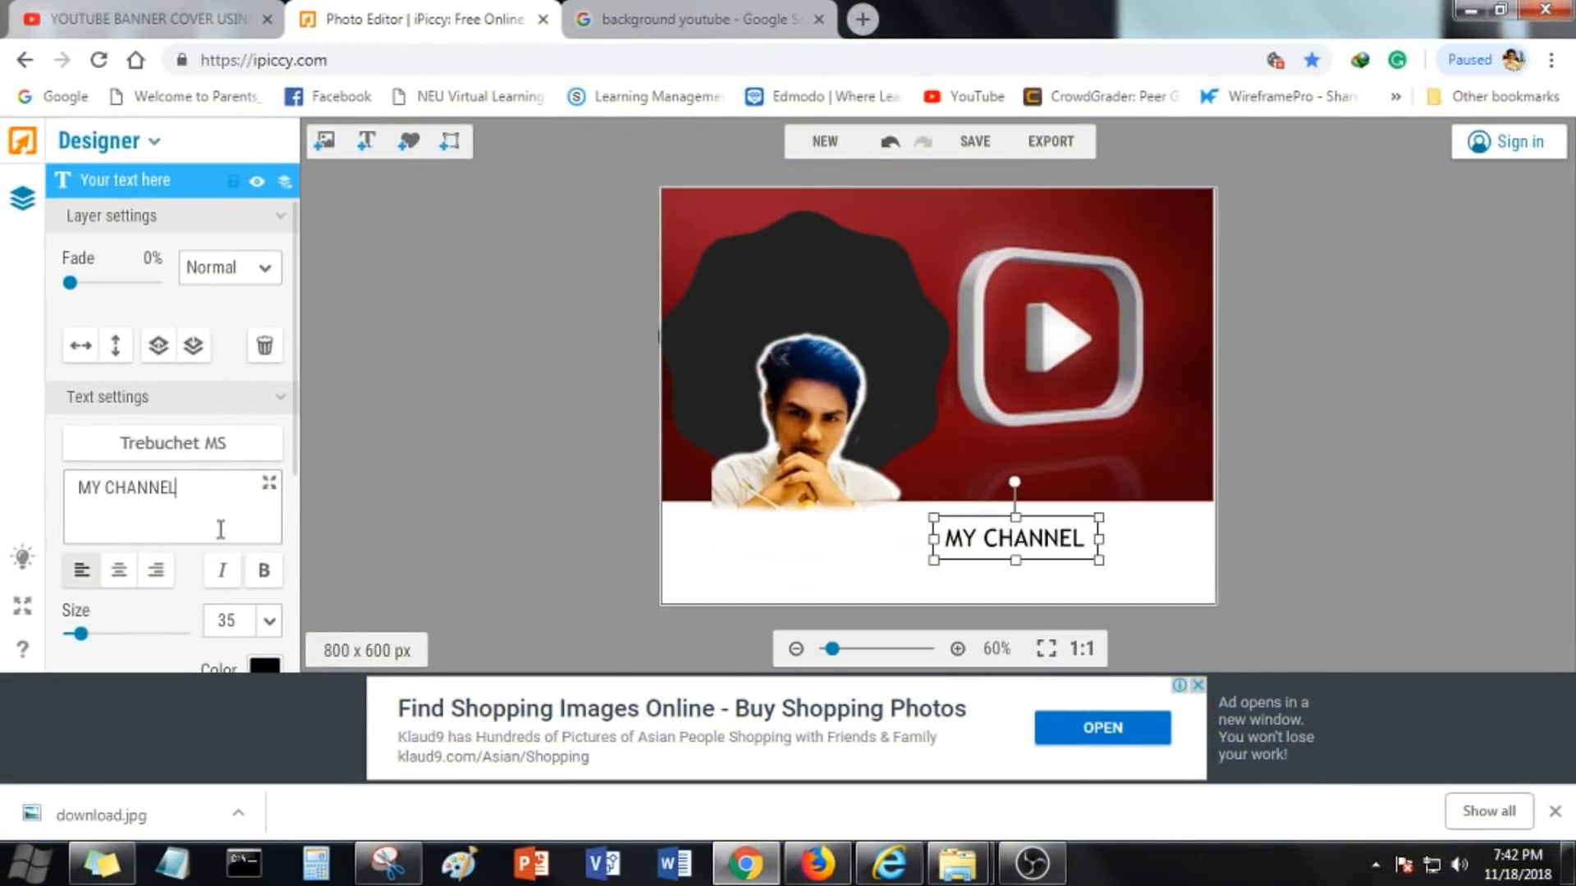
pyautogui.click(264, 665)
pyautogui.click(394, 586)
pyautogui.scroll(-4, 190, 560)
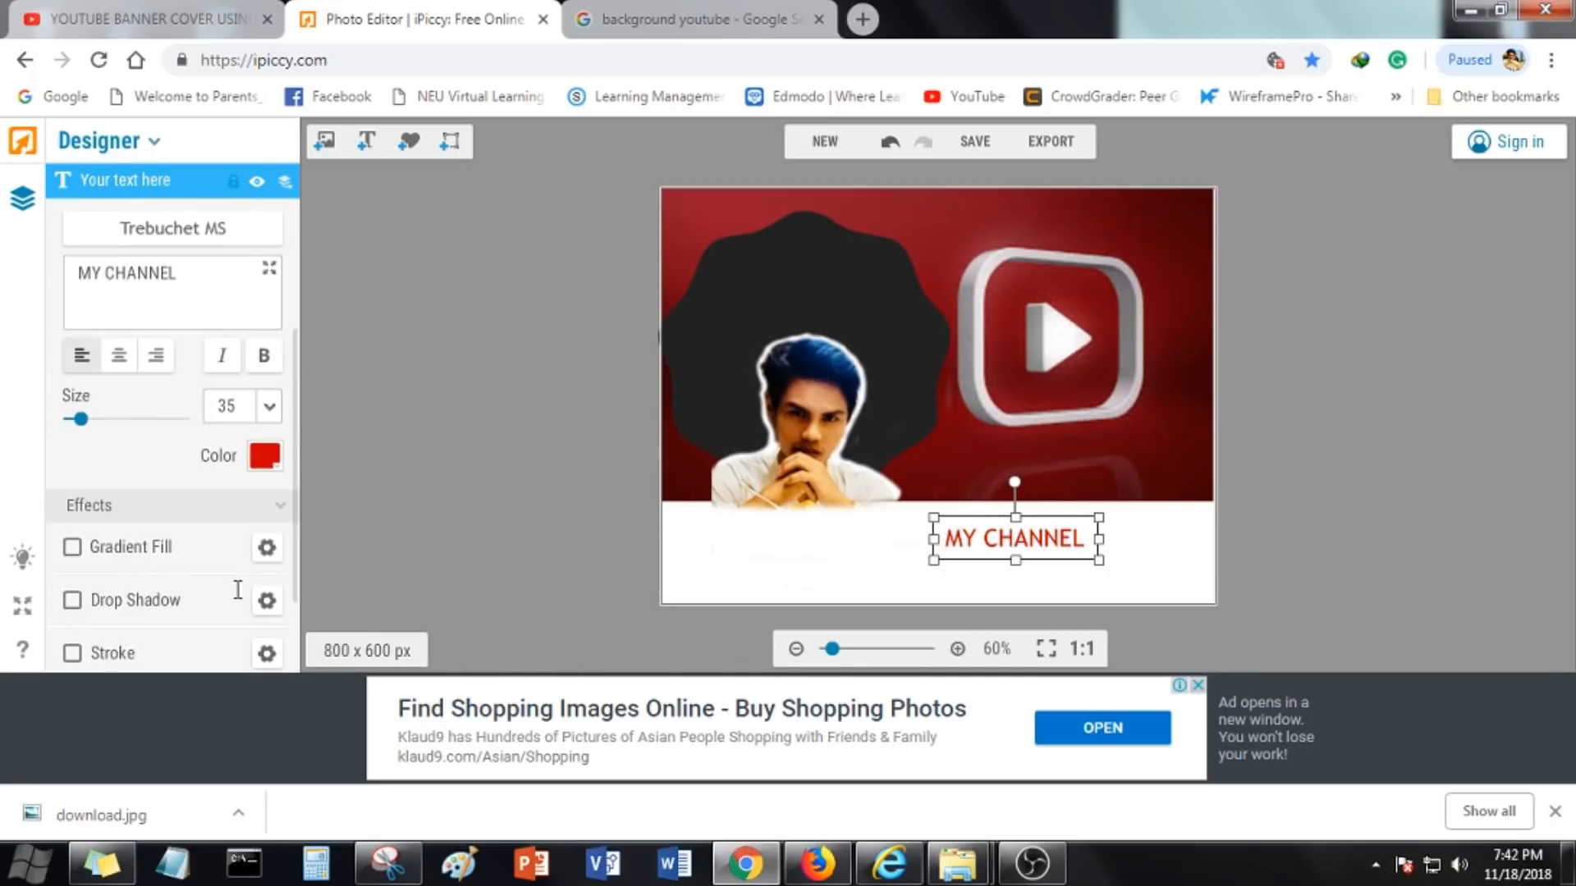
# Apply Drop Shadow, Stroke, Bevel and Background effects to the text and enlarge the text box
pyautogui.click(72, 567)
pyautogui.scroll(-1, 80, 578)
pyautogui.click(72, 592)
pyautogui.click(72, 646)
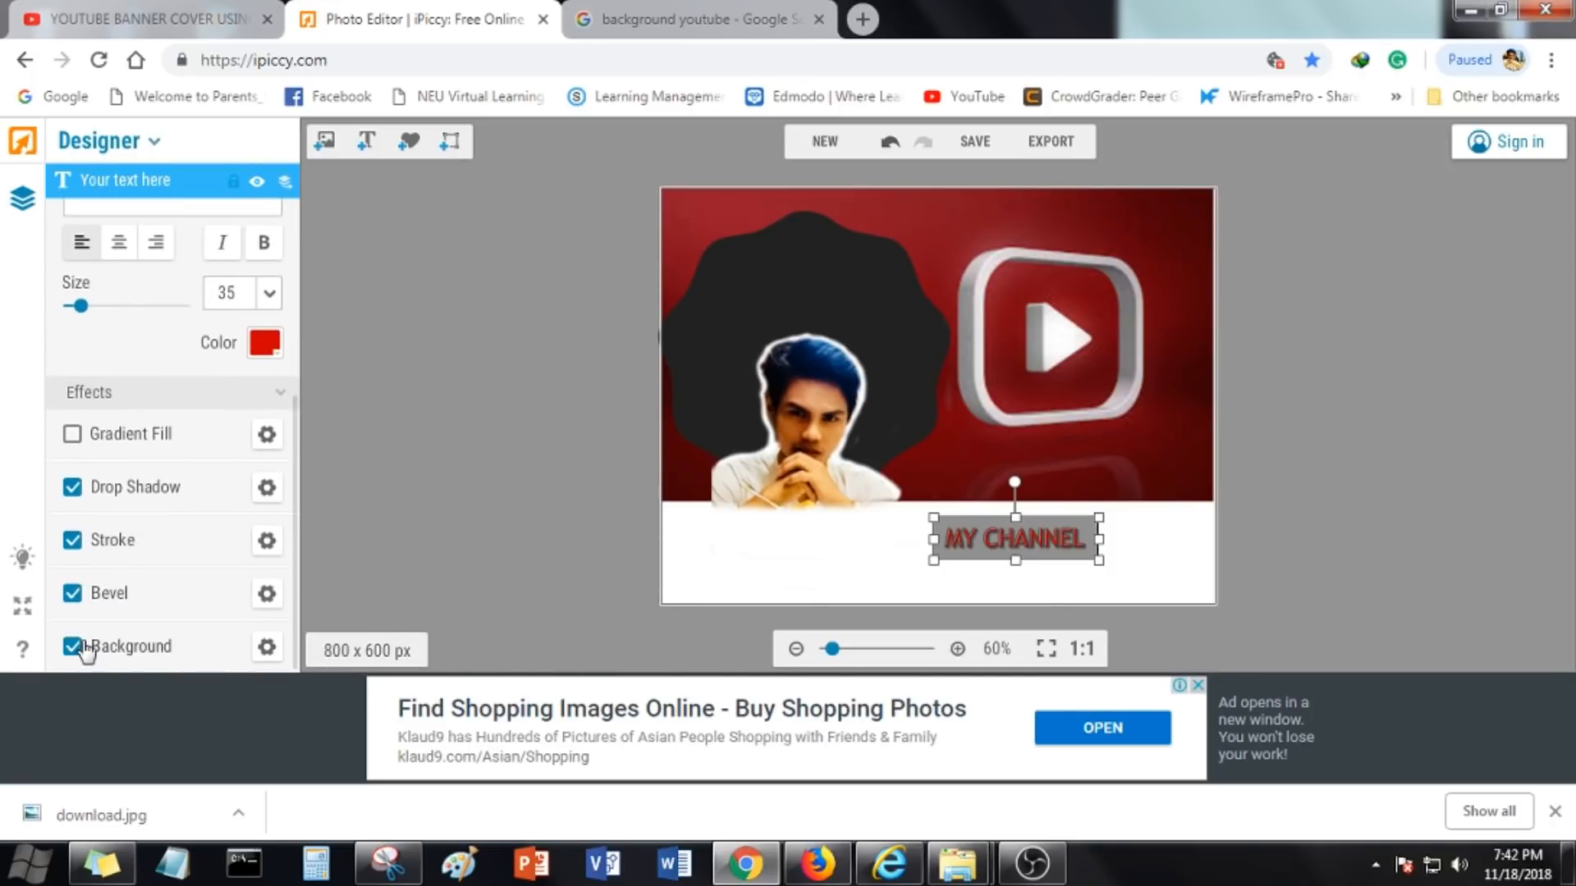
pyautogui.moveTo(933, 541); pyautogui.dragTo(913, 578)
# Try raising the portrait layer's brightness to 35, then return it to 0
pyautogui.click(821, 447)
pyautogui.scroll(-3, 212, 612)
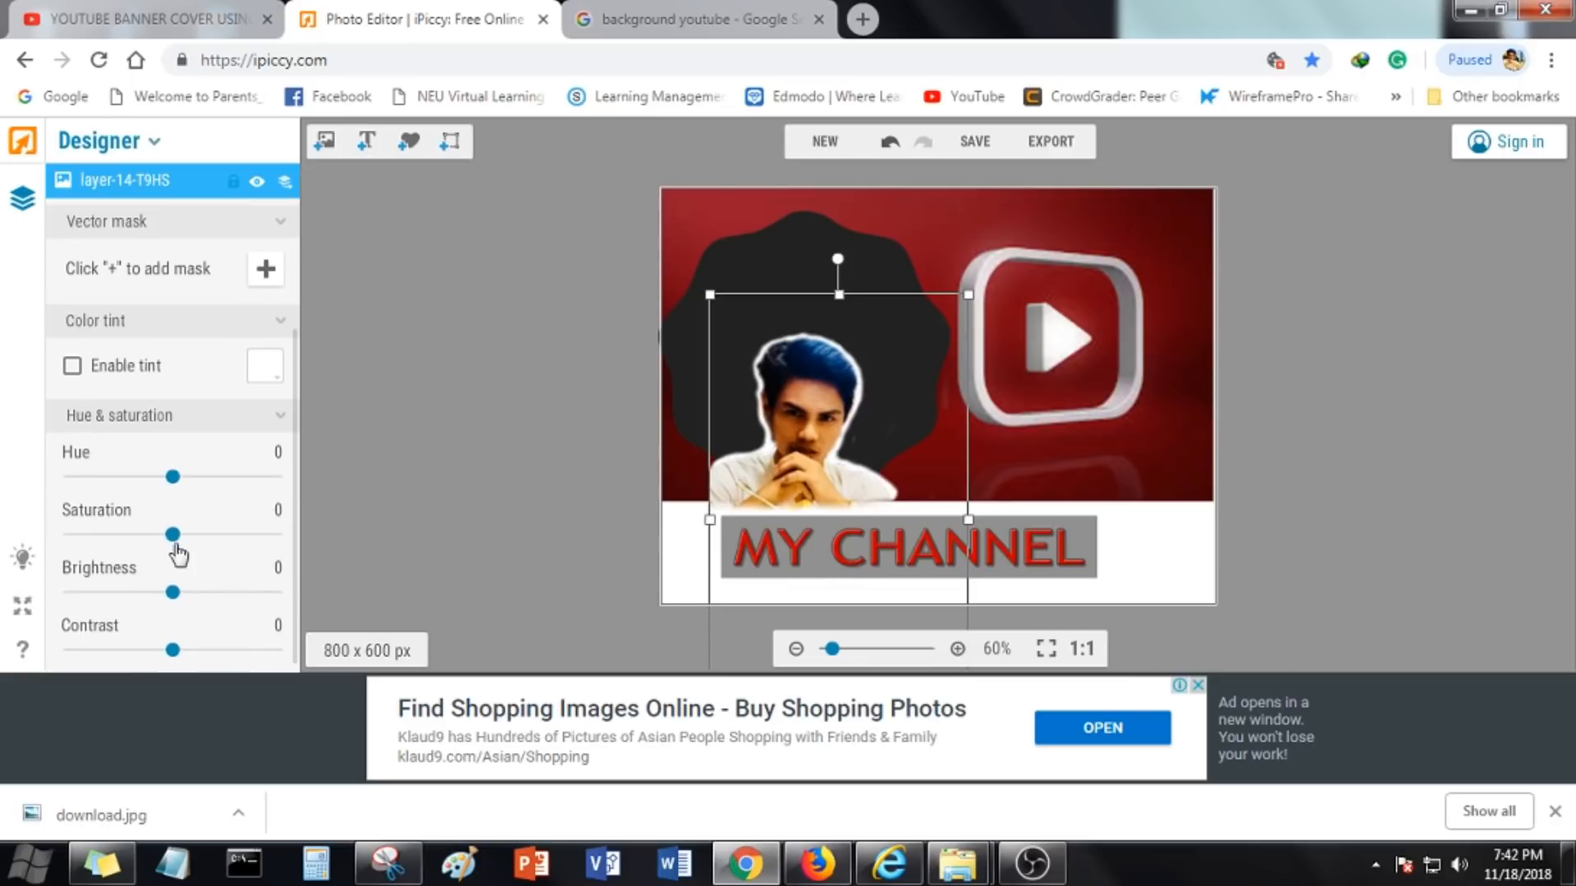
pyautogui.moveTo(173, 592); pyautogui.dragTo(209, 592)
pyautogui.scroll(1, 212, 596)
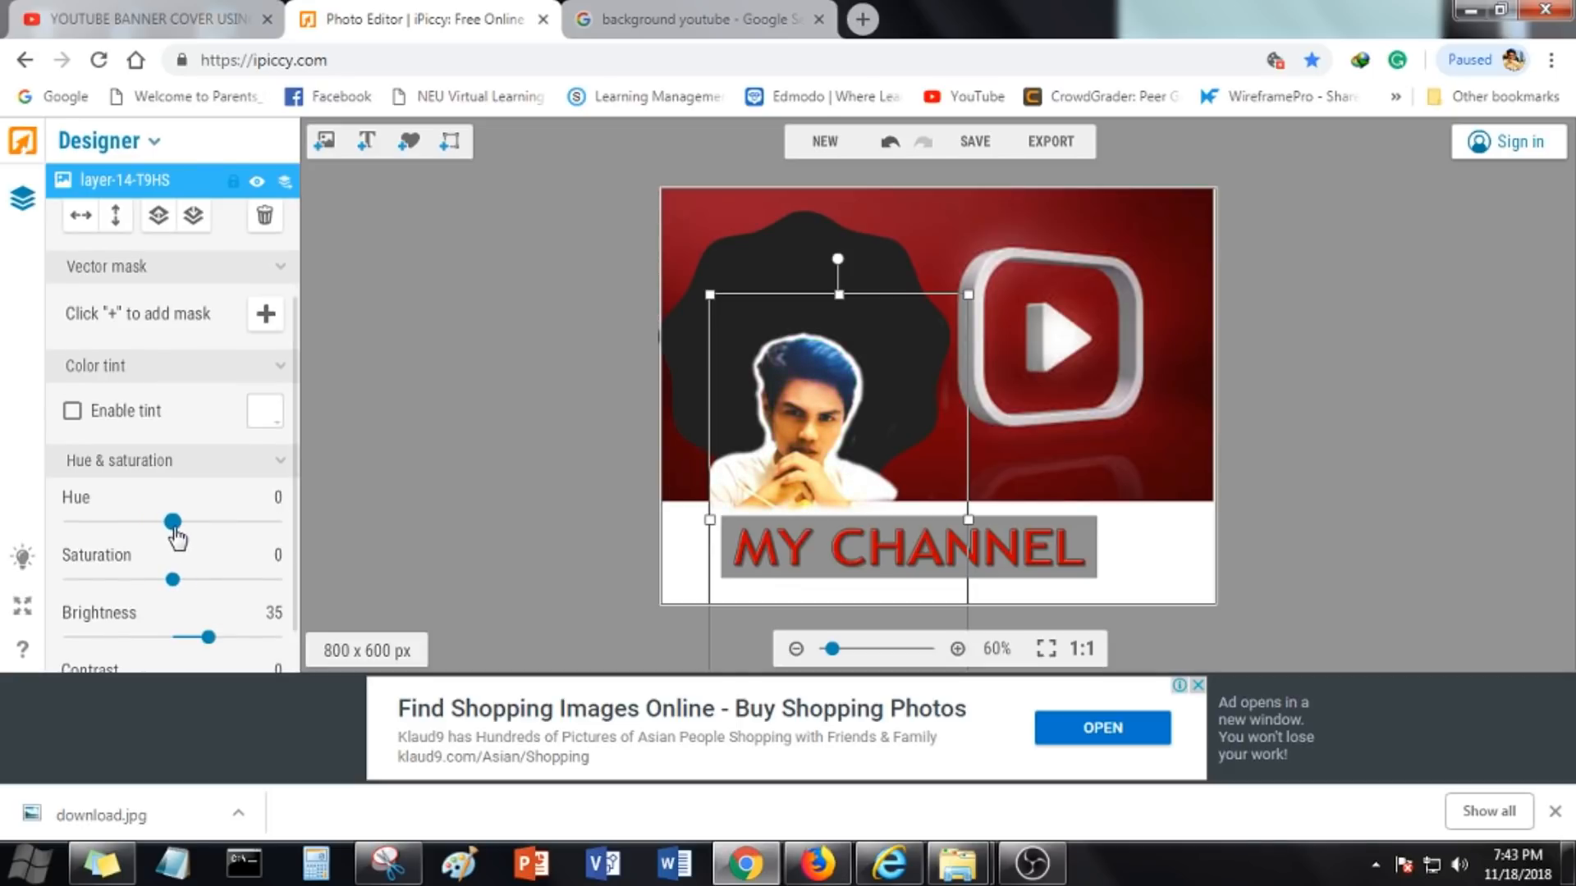
pyautogui.scroll(-1, 176, 538)
pyautogui.moveTo(206, 584); pyautogui.dragTo(177, 606)
# Set the red background image layer's blend mode to Hardlight
pyautogui.click(476, 509)
pyautogui.scroll(1, 525, 493)
pyautogui.scroll(-2, 1108, 431)
pyautogui.click(1108, 431)
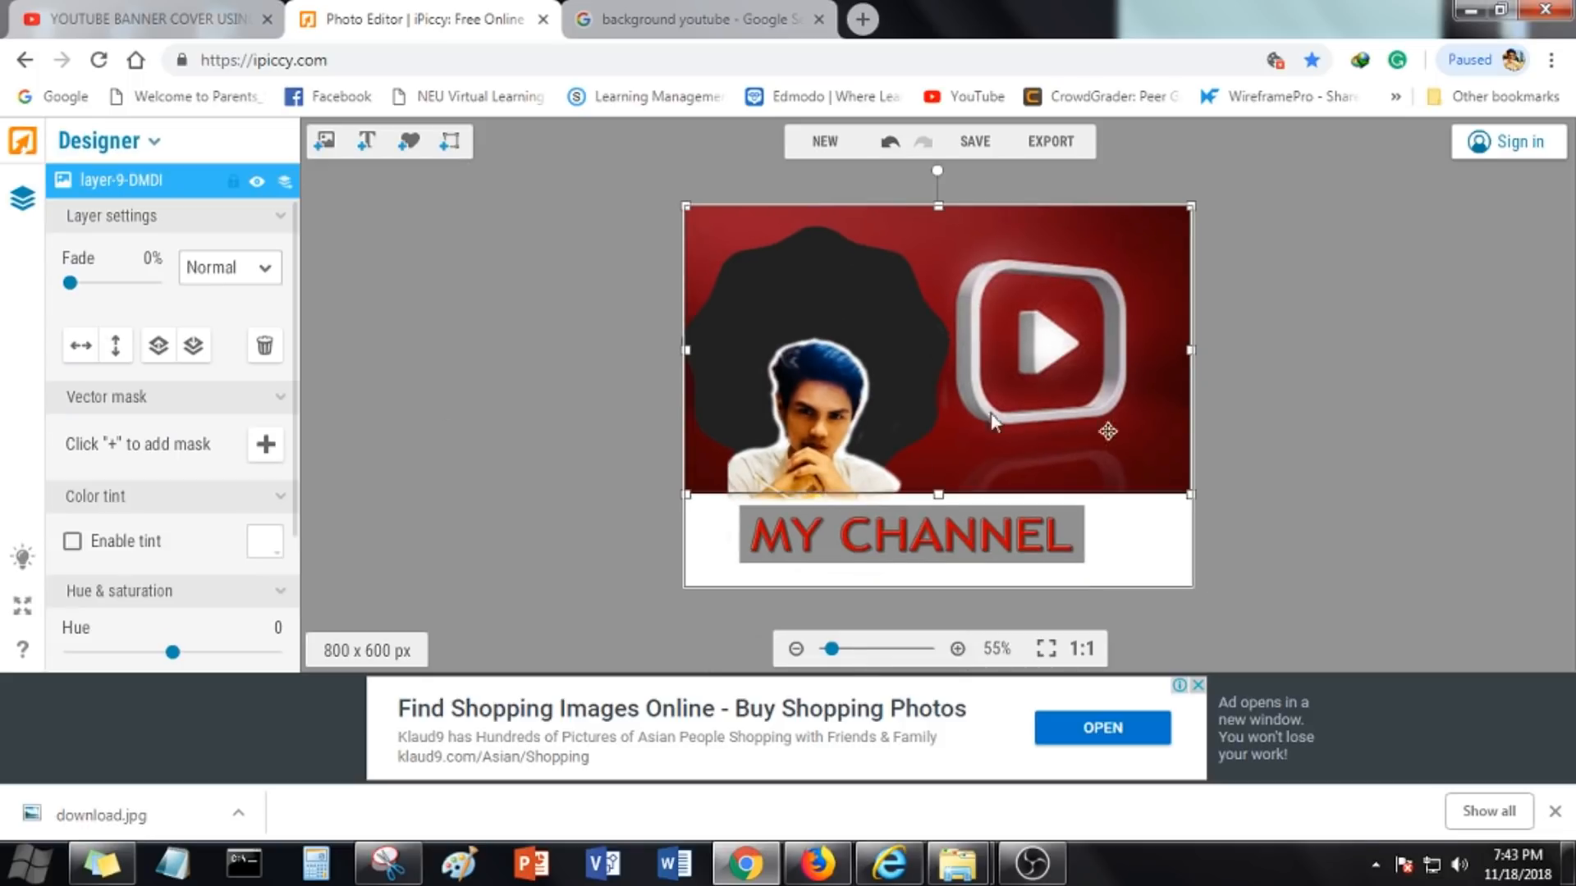
pyautogui.click(231, 280)
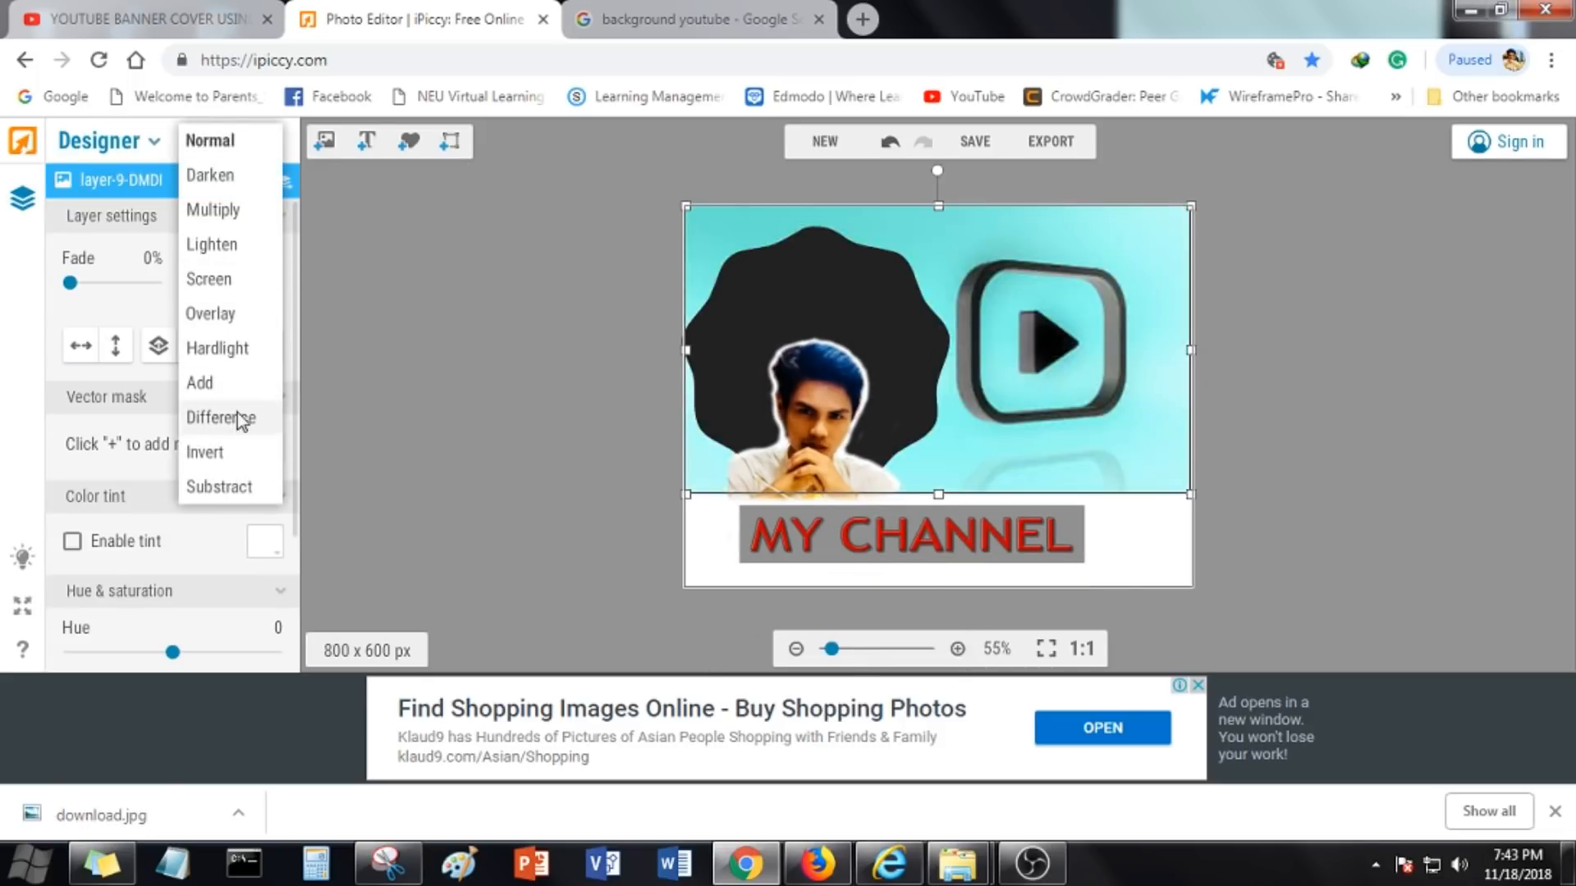
pyautogui.click(217, 348)
# Select the MY CHANNEL text layer and change its font to Transformers
pyautogui.click(858, 531)
pyautogui.scroll(-2, 210, 525)
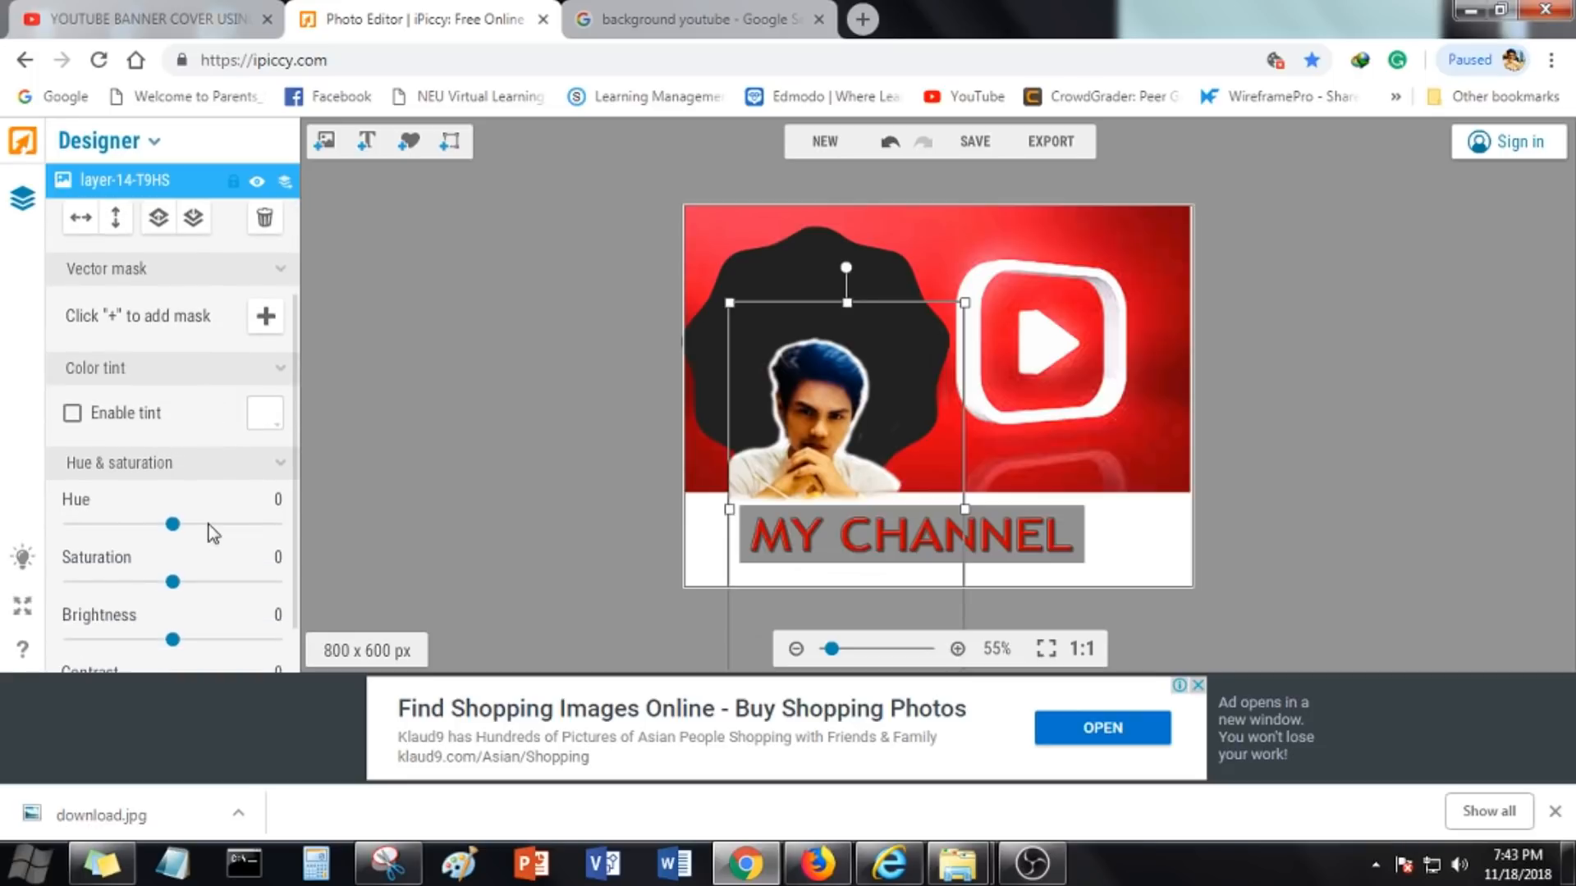
pyautogui.scroll(2, 209, 524)
pyautogui.scroll(-2, 210, 524)
pyautogui.click(285, 180)
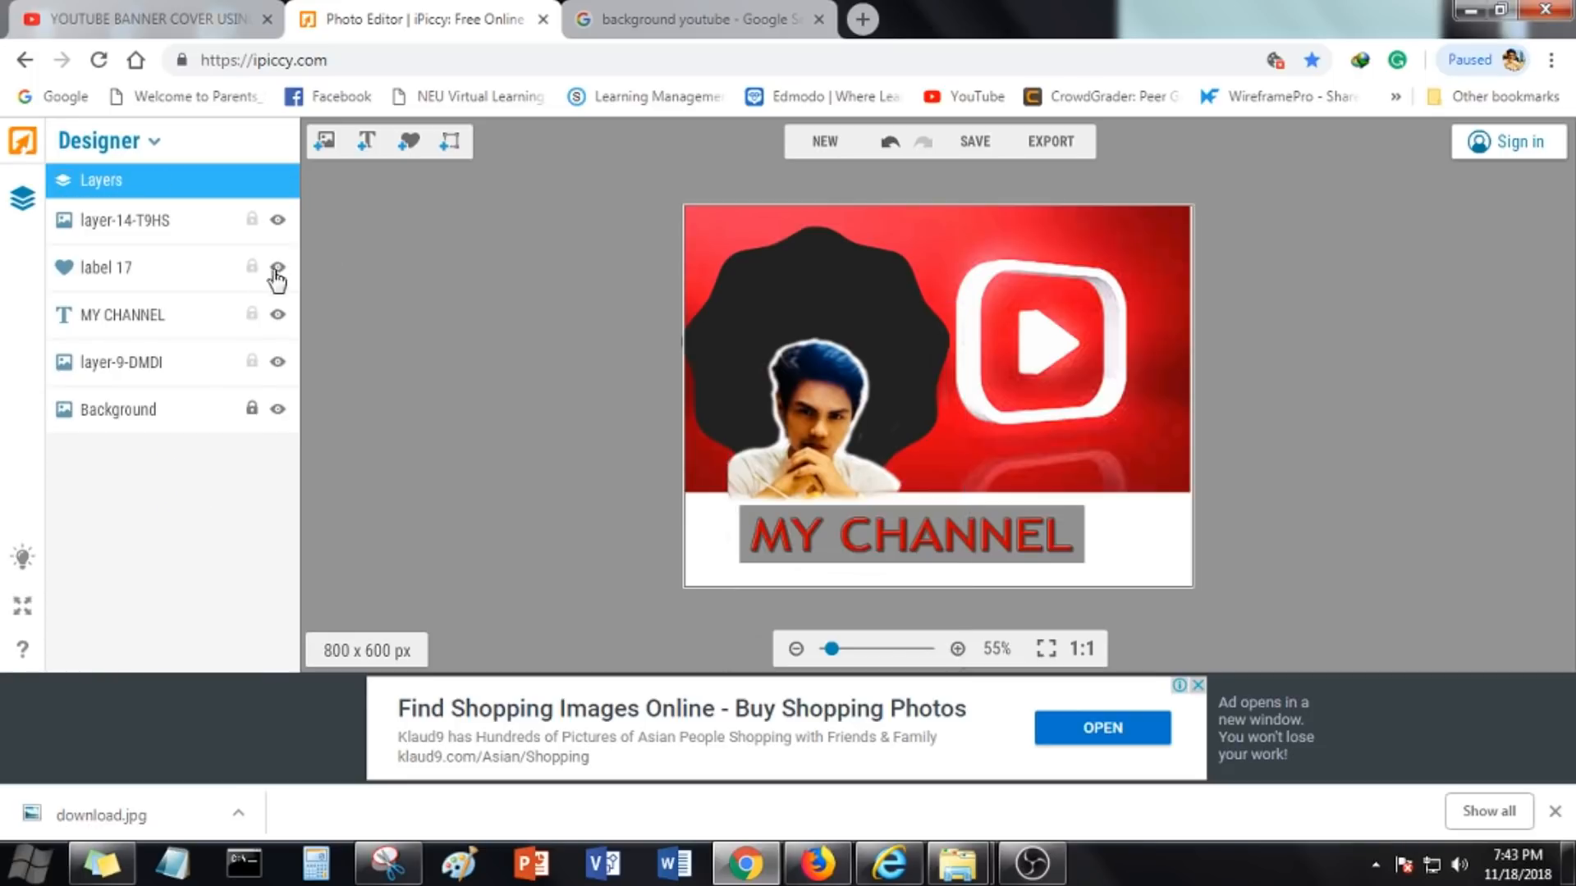
pyautogui.click(217, 315)
pyautogui.scroll(-2, 215, 516)
pyautogui.scroll(2, 215, 516)
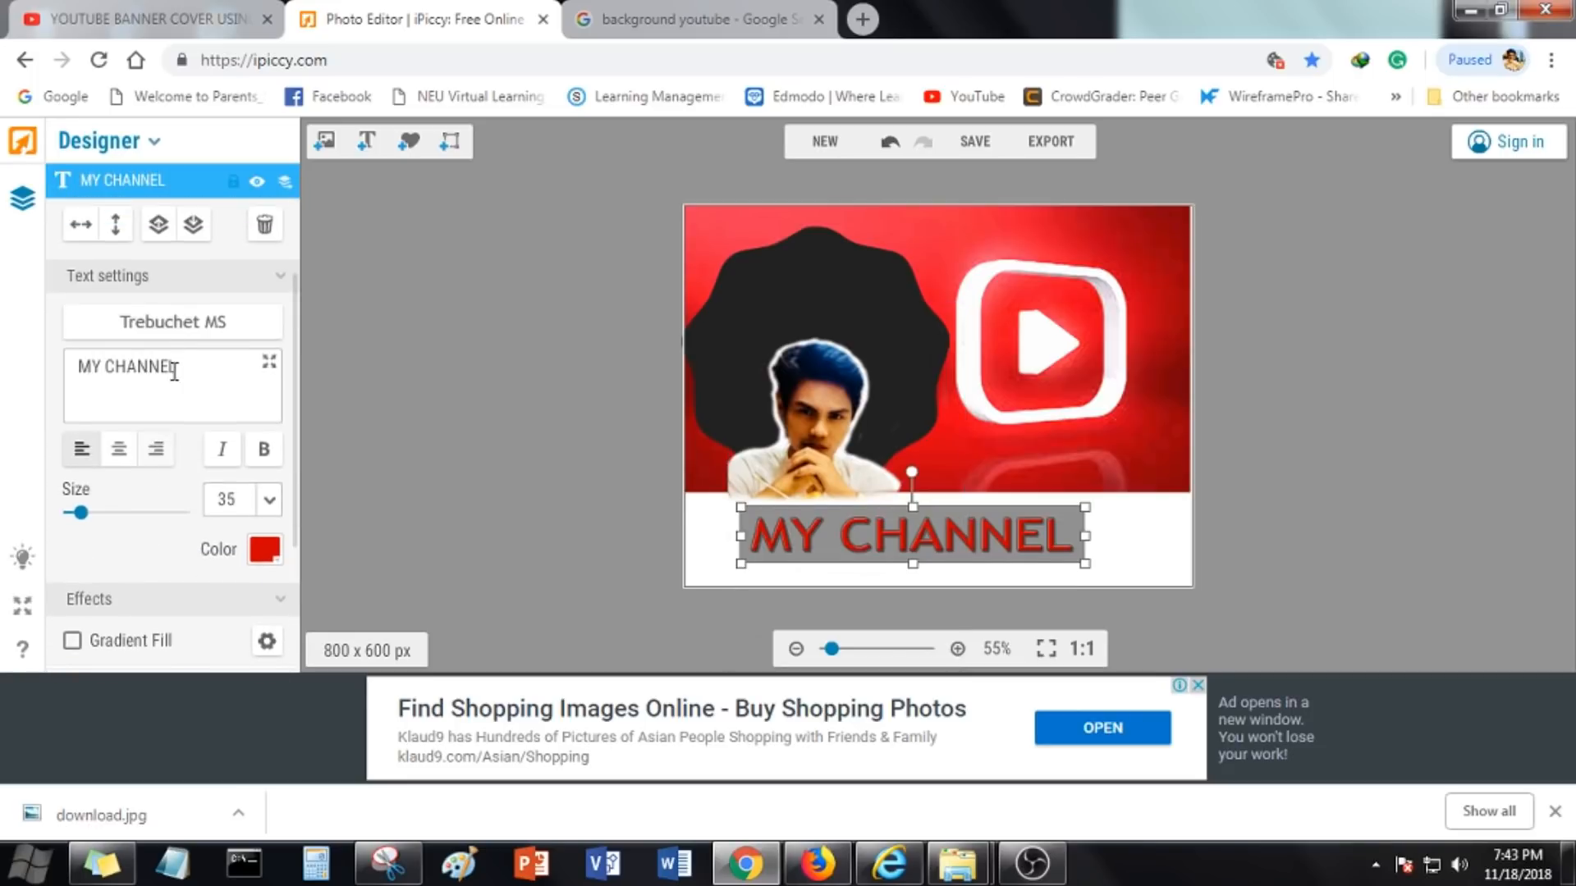
pyautogui.click(172, 228)
pyautogui.scroll(-4, 164, 411)
pyautogui.click(147, 567)
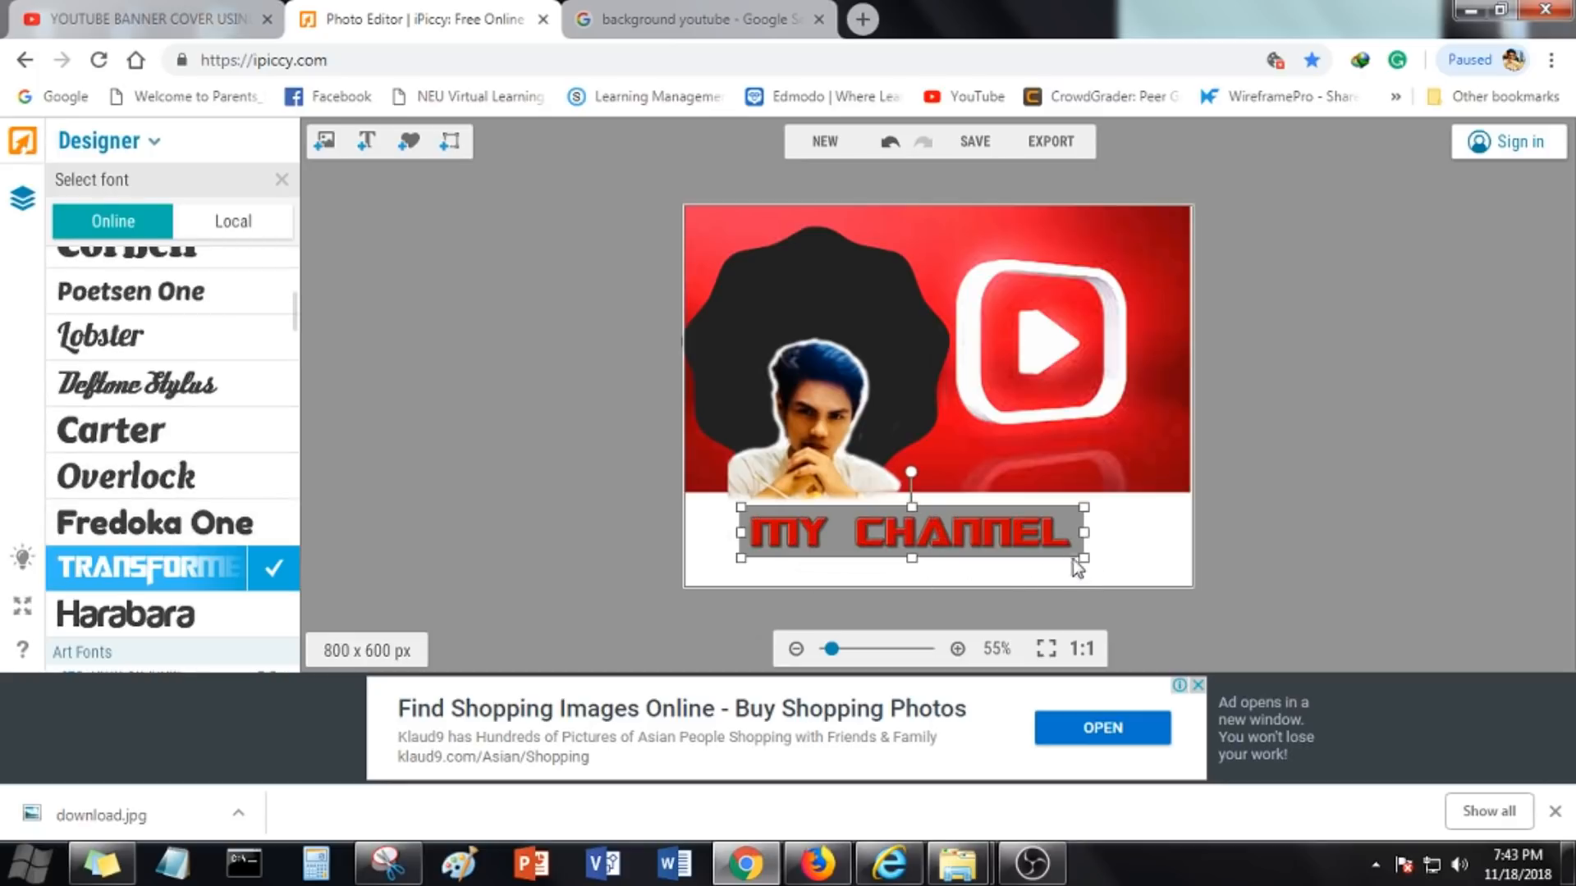
# Stretch and move the text so it fills the white strip along the thumbnail's bottom
pyautogui.moveTo(1083, 558); pyautogui.dragTo(1151, 570)
pyautogui.moveTo(1016, 543); pyautogui.dragTo(964, 532)
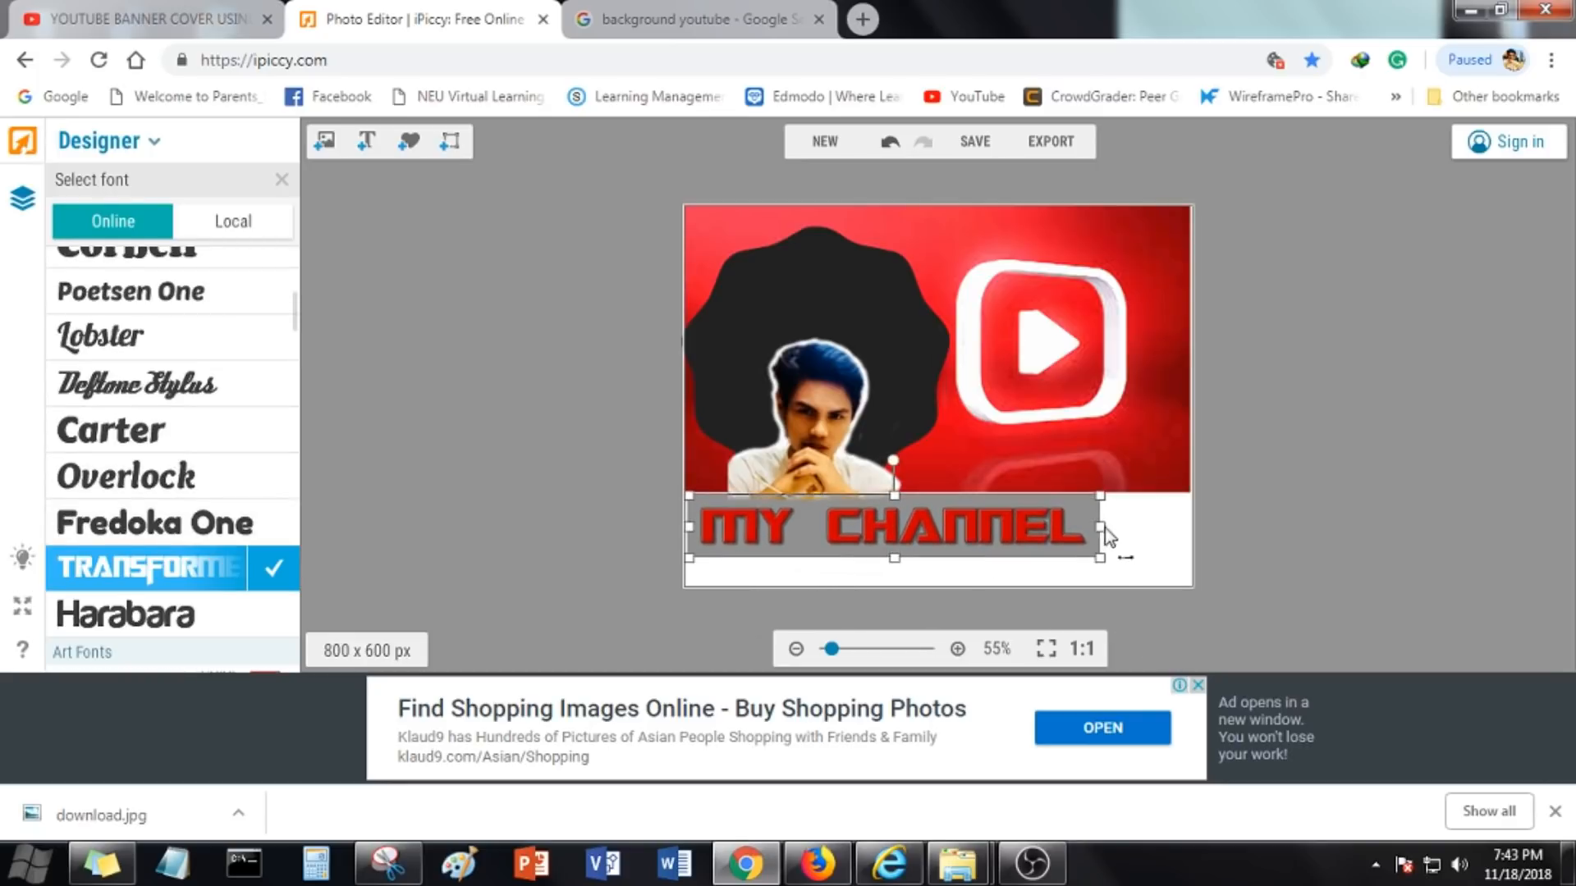
pyautogui.moveTo(1104, 529); pyautogui.dragTo(1189, 541)
pyautogui.moveTo(938, 561); pyautogui.dragTo(937, 593)
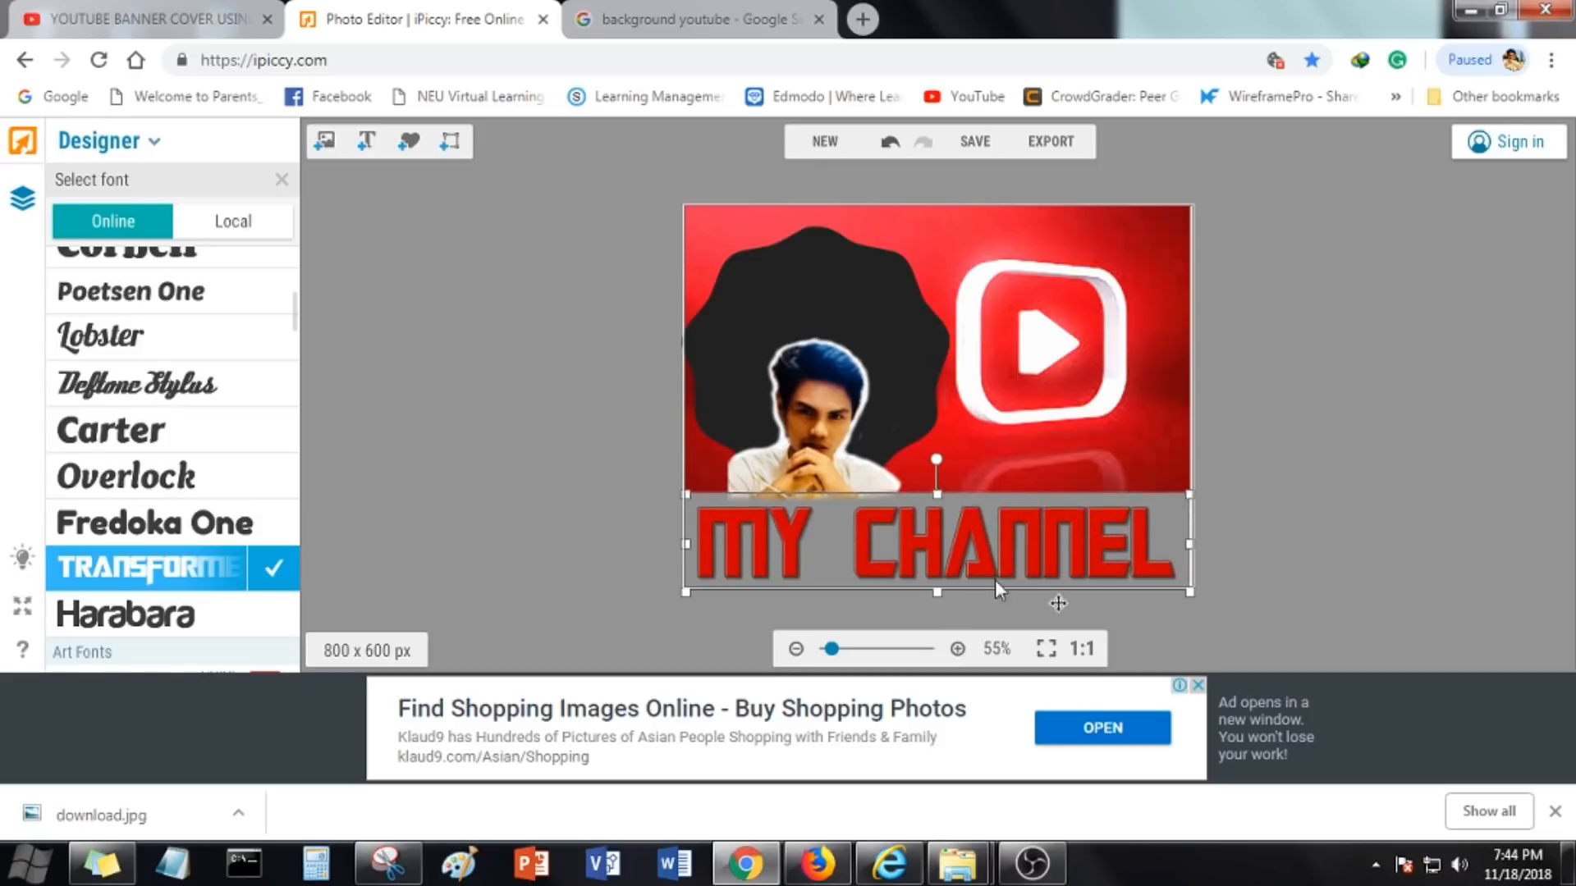
# Export the design from the Designer to the Editor
pyautogui.click(555, 481)
pyautogui.scroll(1, 908, 464)
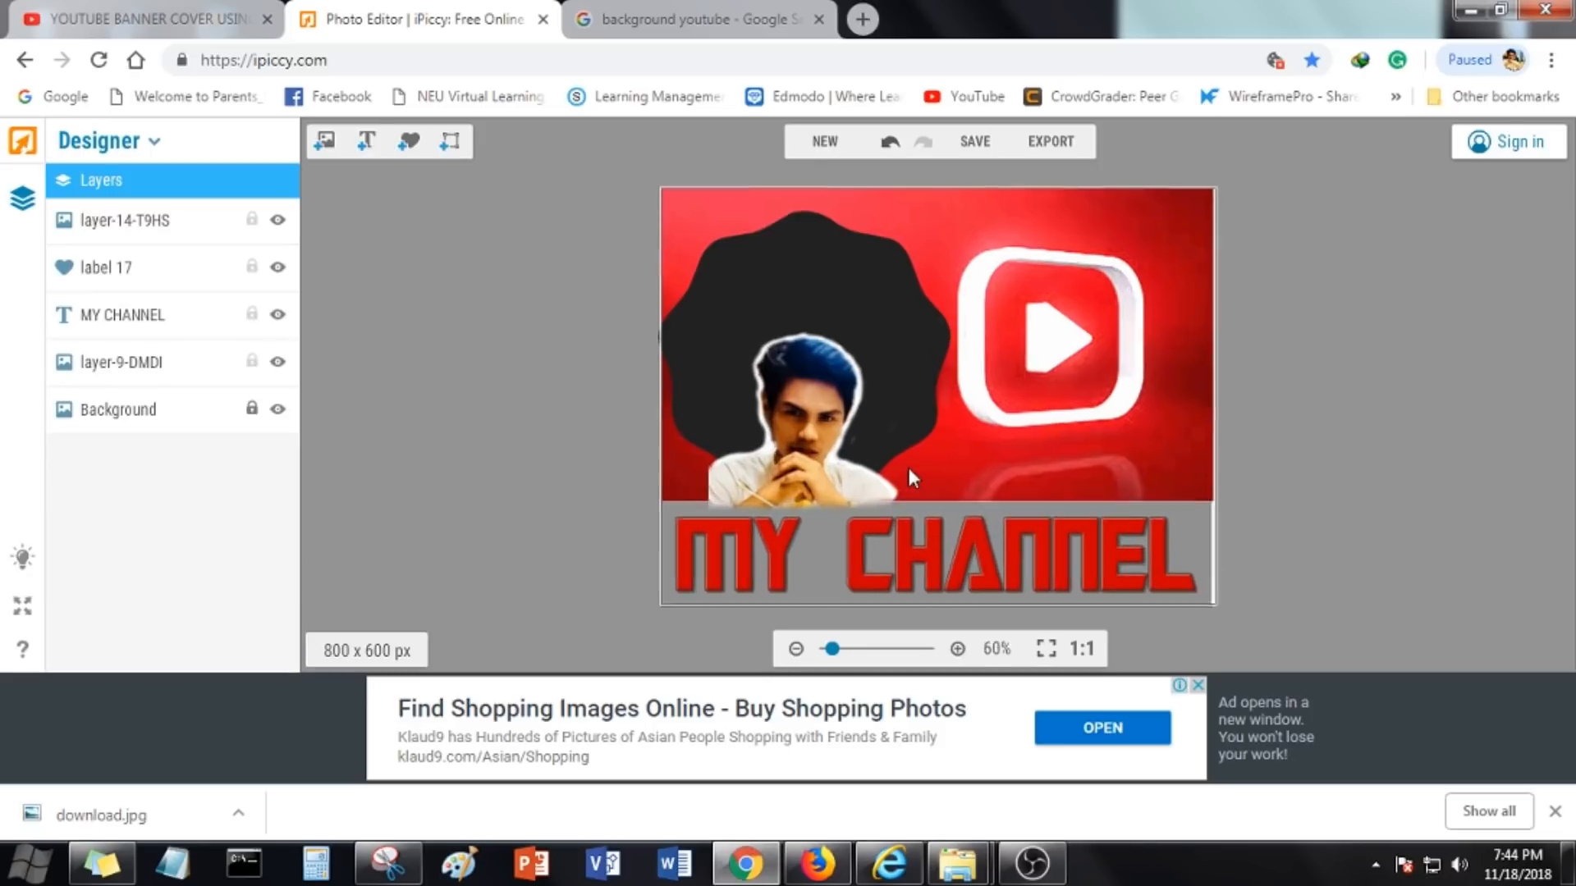
pyautogui.scroll(1, 910, 466)
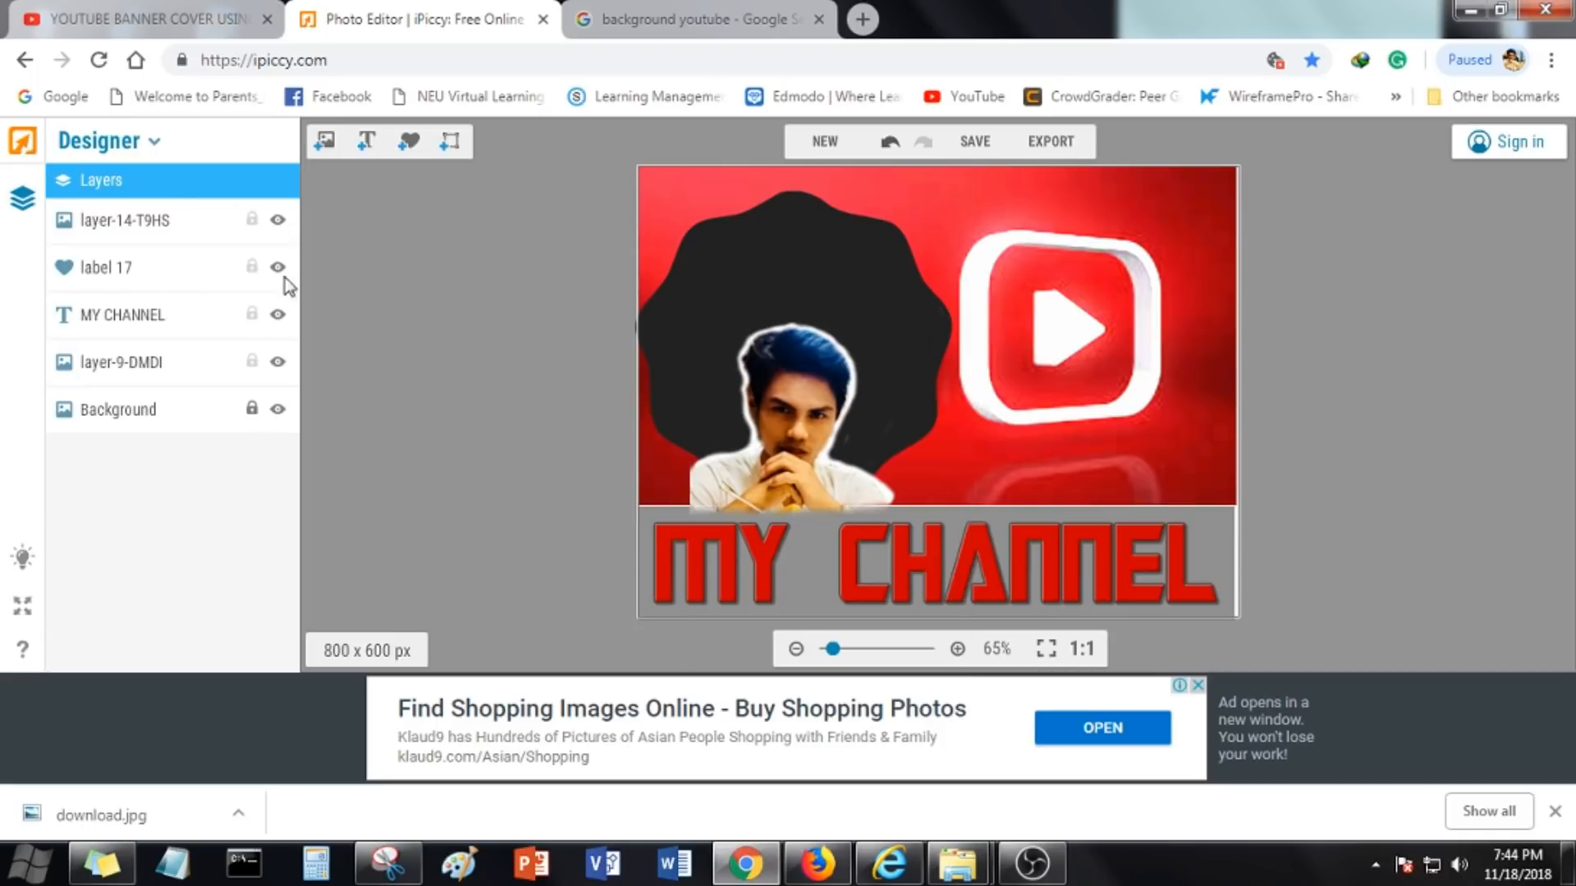
pyautogui.click(152, 141)
pyautogui.click(82, 172)
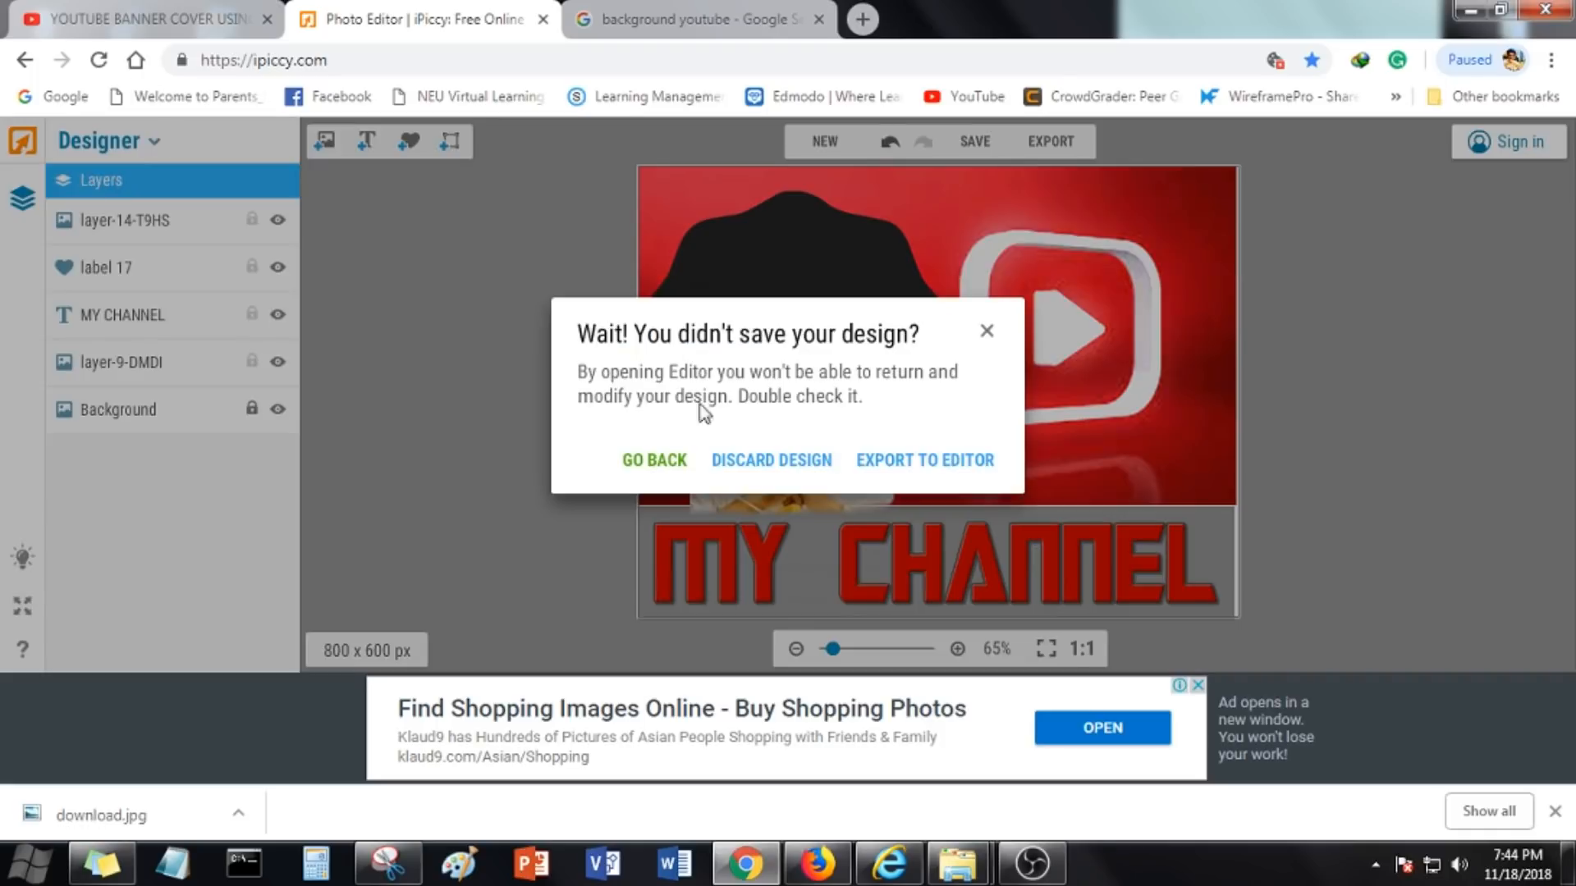
pyautogui.click(924, 462)
# Apply an Exposure adjustment of 4 with slightly raised contrast to the image
pyautogui.click(130, 326)
pyautogui.click(222, 343)
pyautogui.click(158, 412)
pyautogui.scroll(-2, 138, 513)
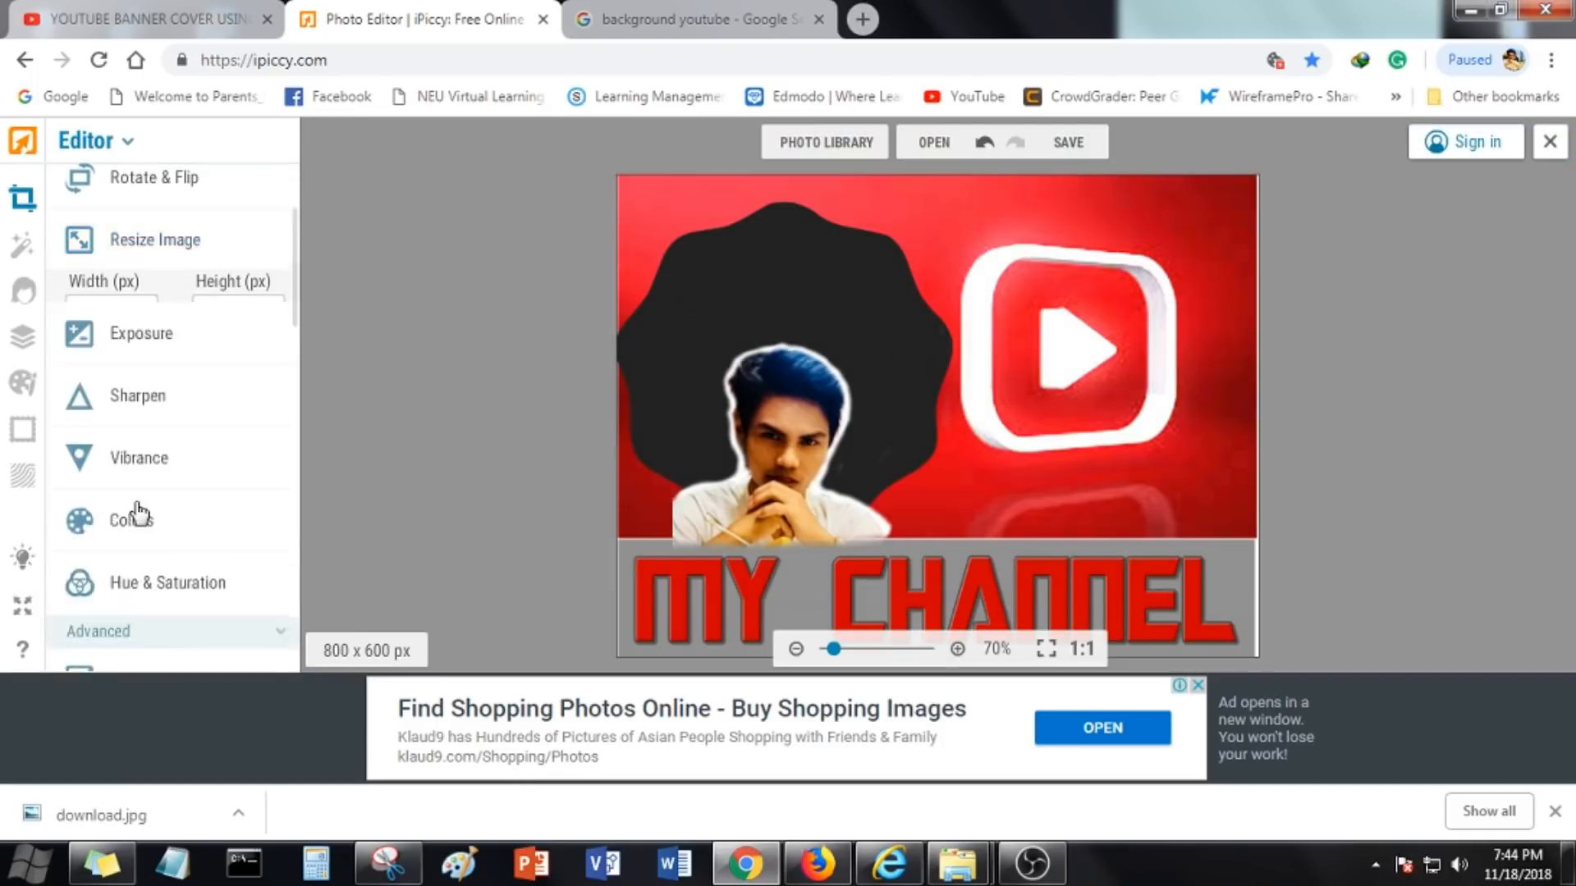
pyautogui.scroll(-2, 138, 513)
pyautogui.click(156, 215)
pyautogui.moveTo(148, 326); pyautogui.dragTo(70, 320)
pyautogui.moveTo(172, 257)
pyautogui.mouseDown()
pyautogui.moveTo(127, 274)
pyautogui.moveTo(174, 286)
pyautogui.mouseUp()
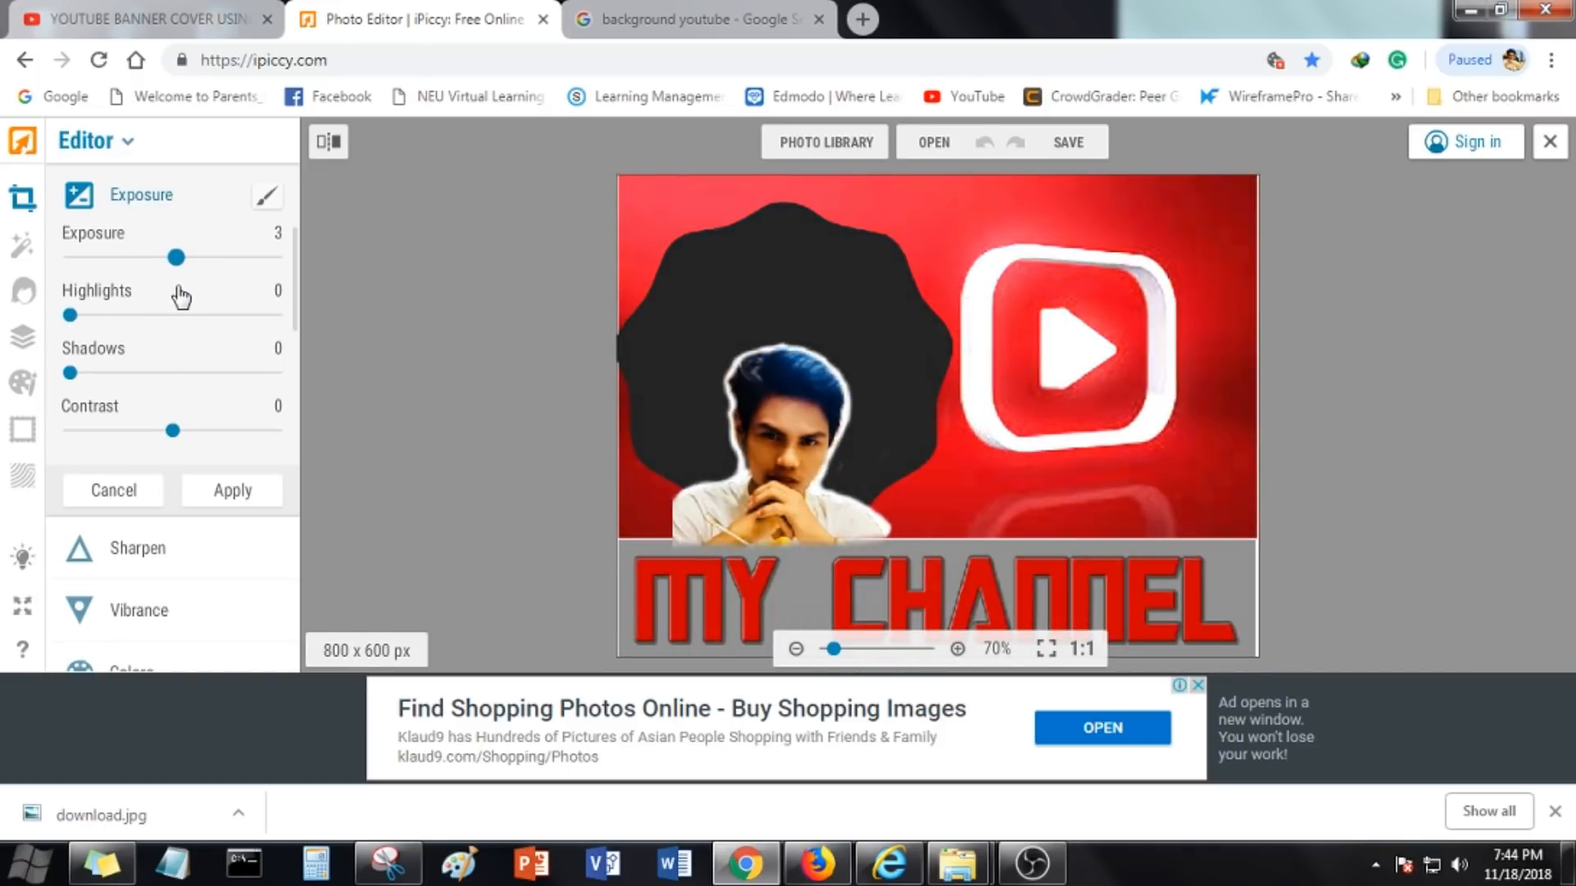
pyautogui.moveTo(72, 379)
pyautogui.mouseDown()
pyautogui.moveTo(96, 374)
pyautogui.moveTo(67, 404)
pyautogui.mouseUp()
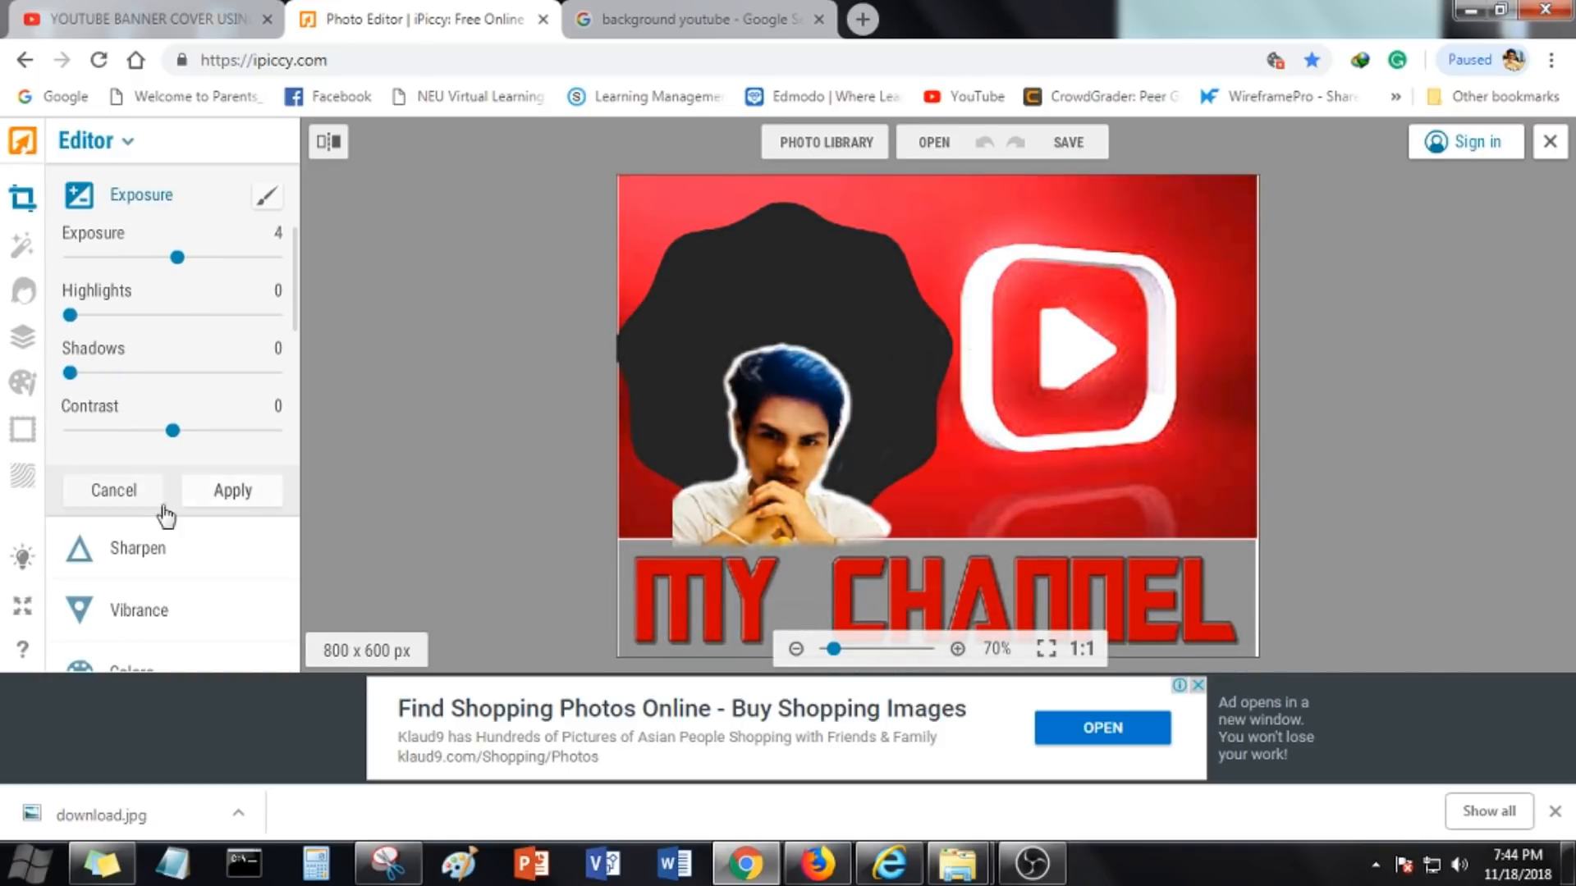
pyautogui.moveTo(175, 430); pyautogui.dragTo(190, 430)
pyautogui.click(232, 492)
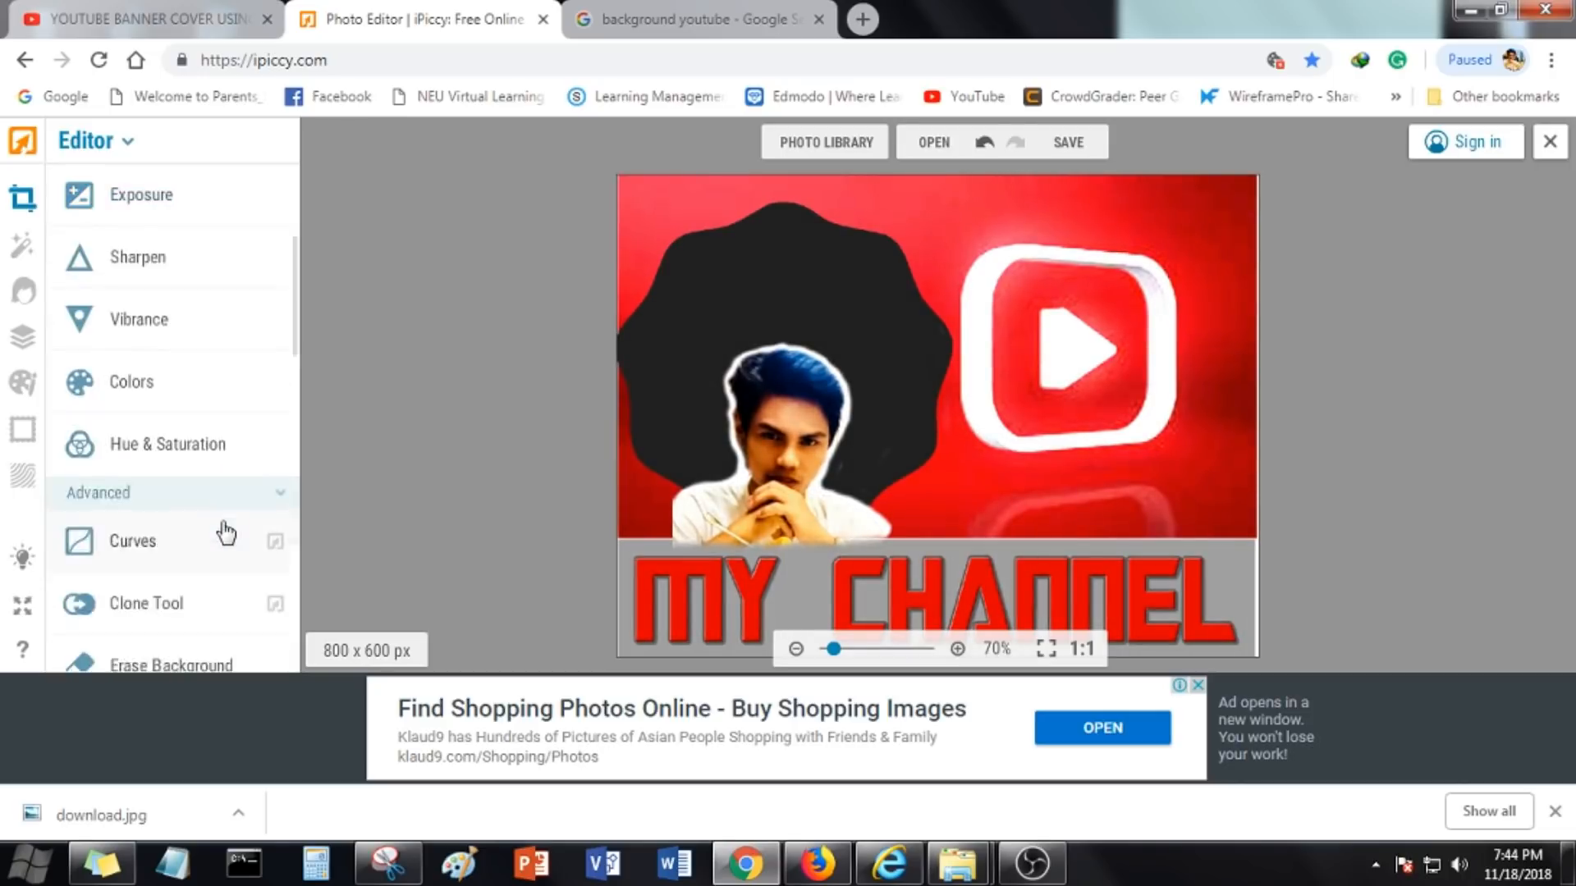
# Try to apply a Curves adjustment lifting the midtones, signing in with Facebook when required
pyautogui.scroll(-2, 197, 509)
pyautogui.click(152, 455)
pyautogui.moveTo(134, 416); pyautogui.dragTo(192, 364)
pyautogui.click(252, 632)
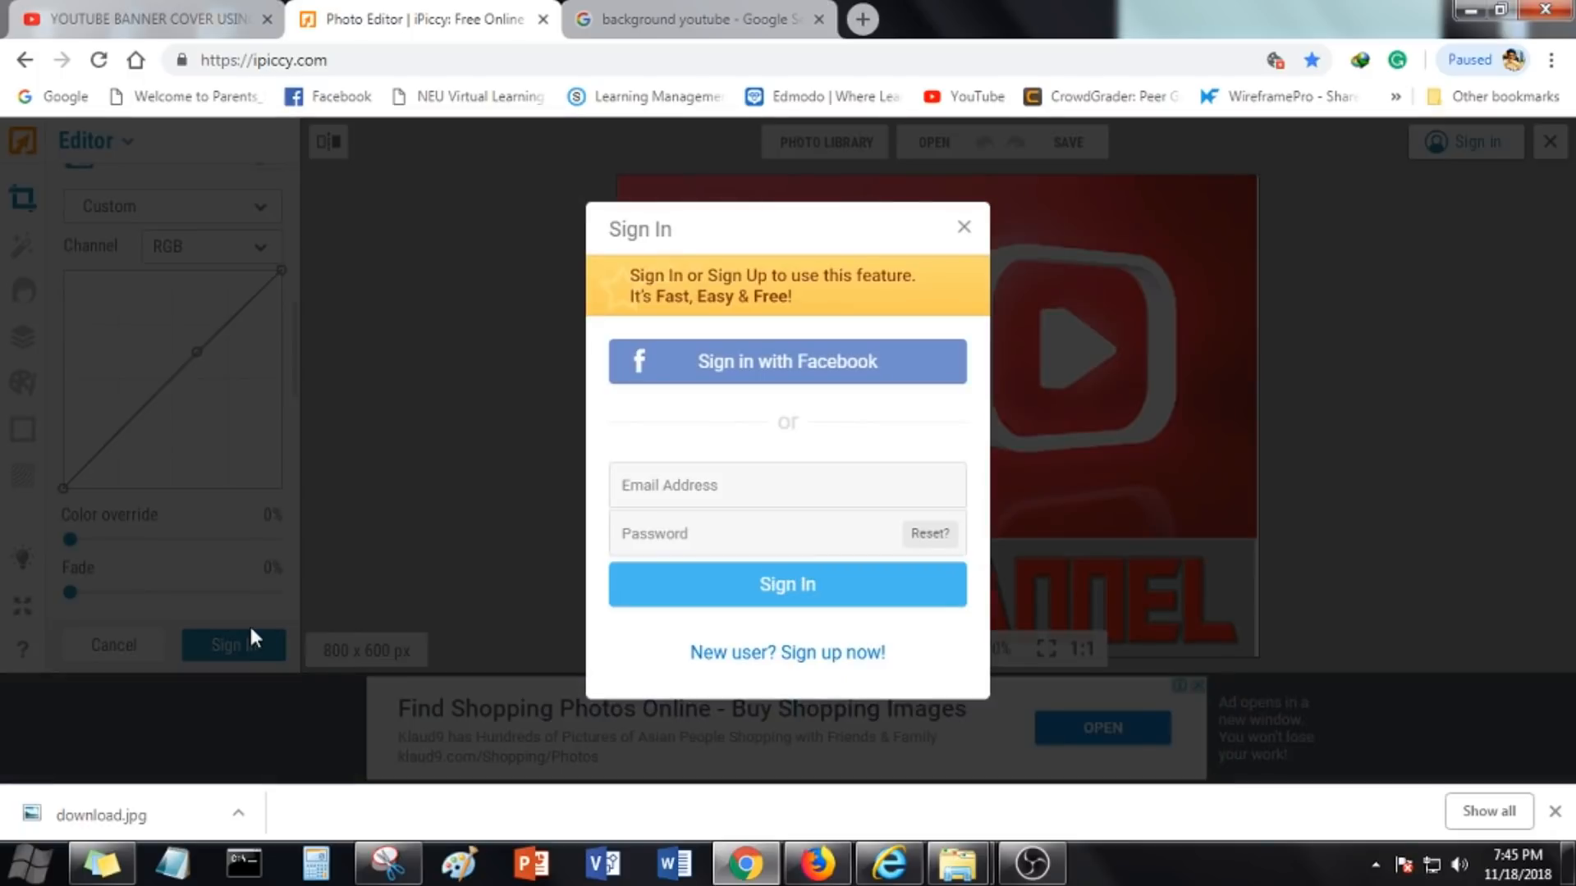
pyautogui.click(753, 361)
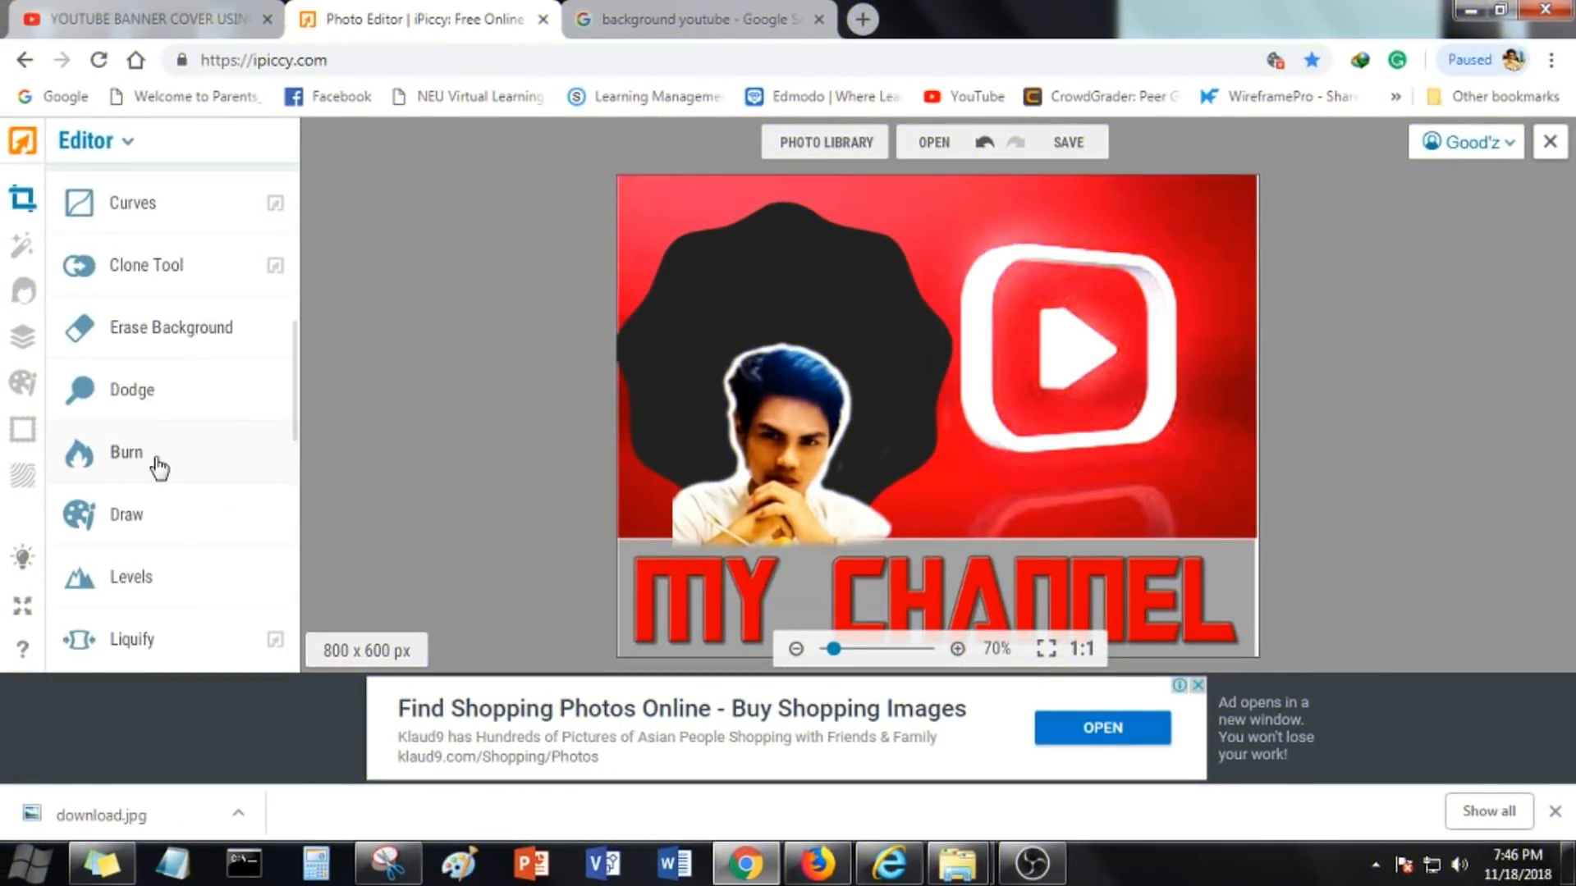
# Open the Liquify tool and set its brush size to 54
pyautogui.scroll(-4, 162, 484)
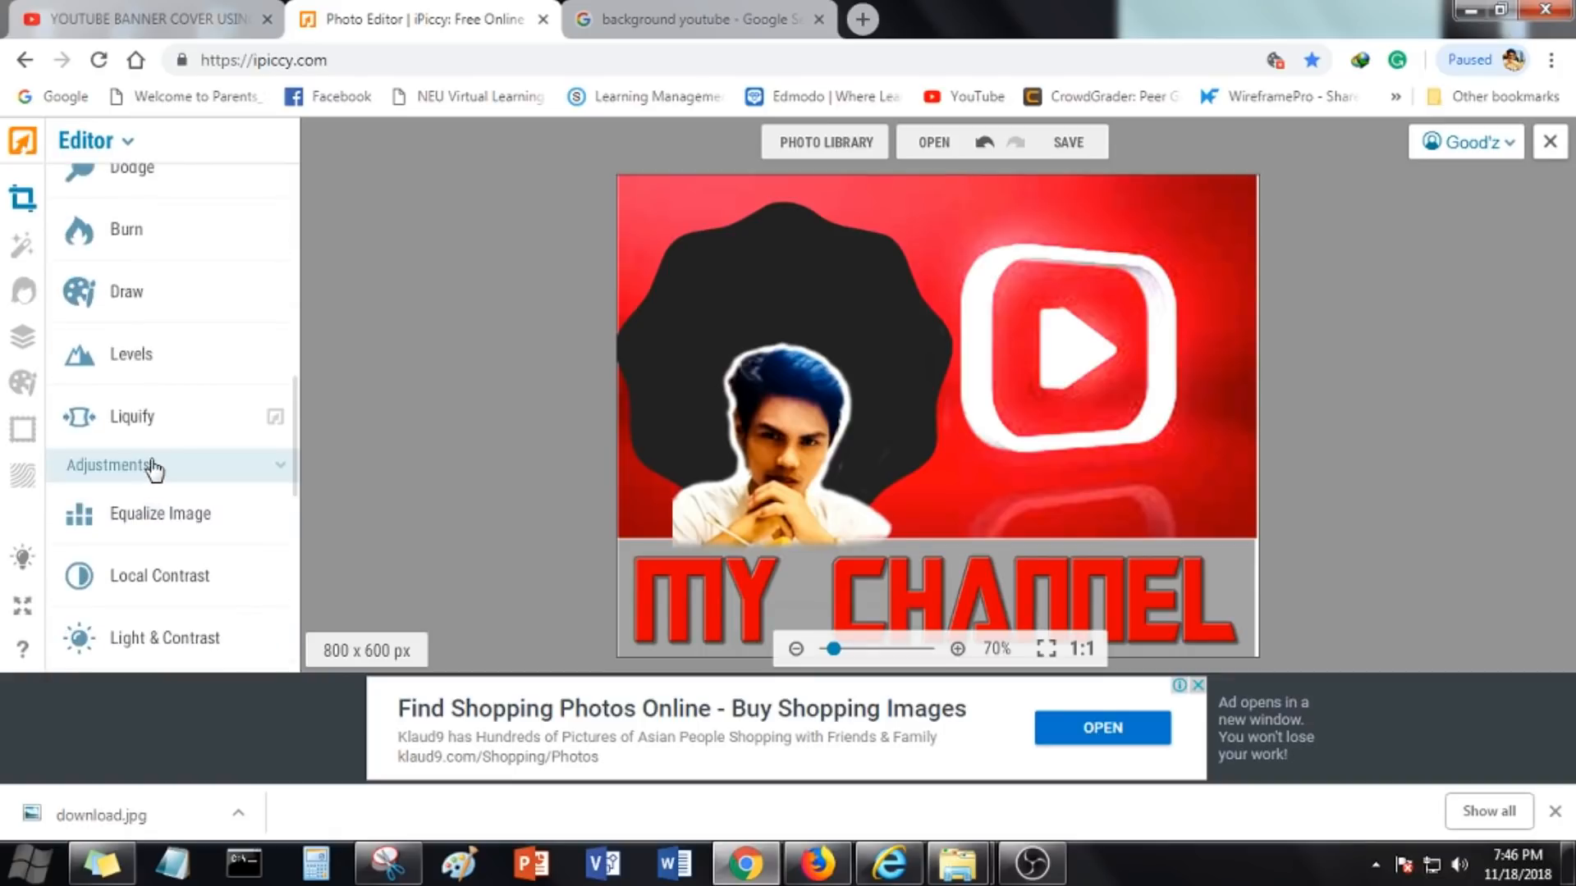
pyautogui.click(131, 306)
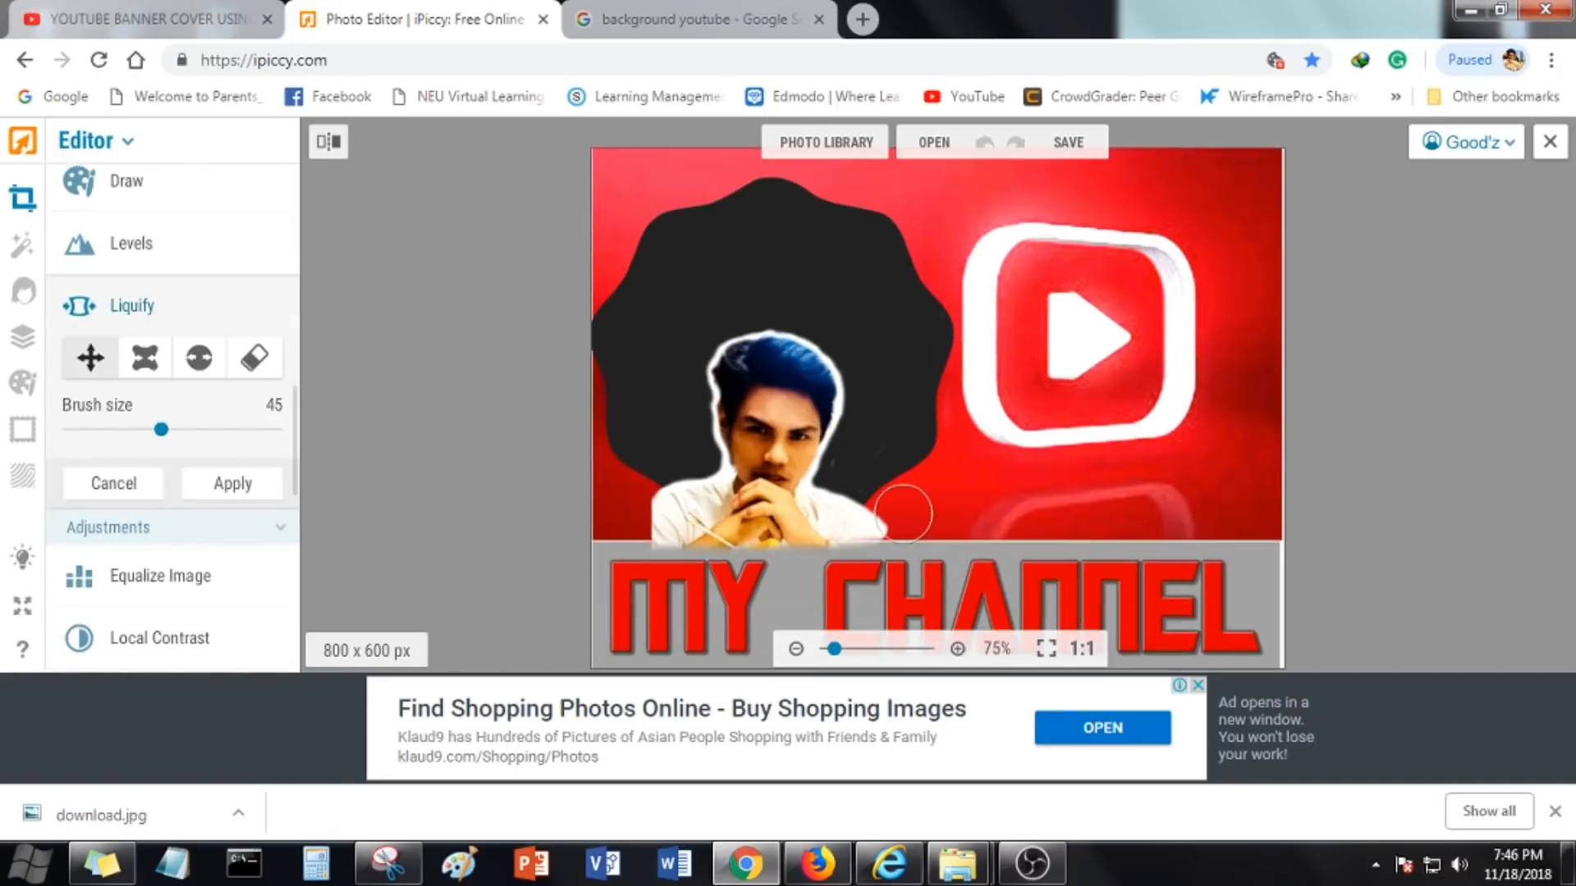
pyautogui.hotkey('ctrl', '+')
pyautogui.hotkey('ctrl', '+')
pyautogui.hotkey('ctrl', '-')
pyautogui.hotkey('ctrl', '-')
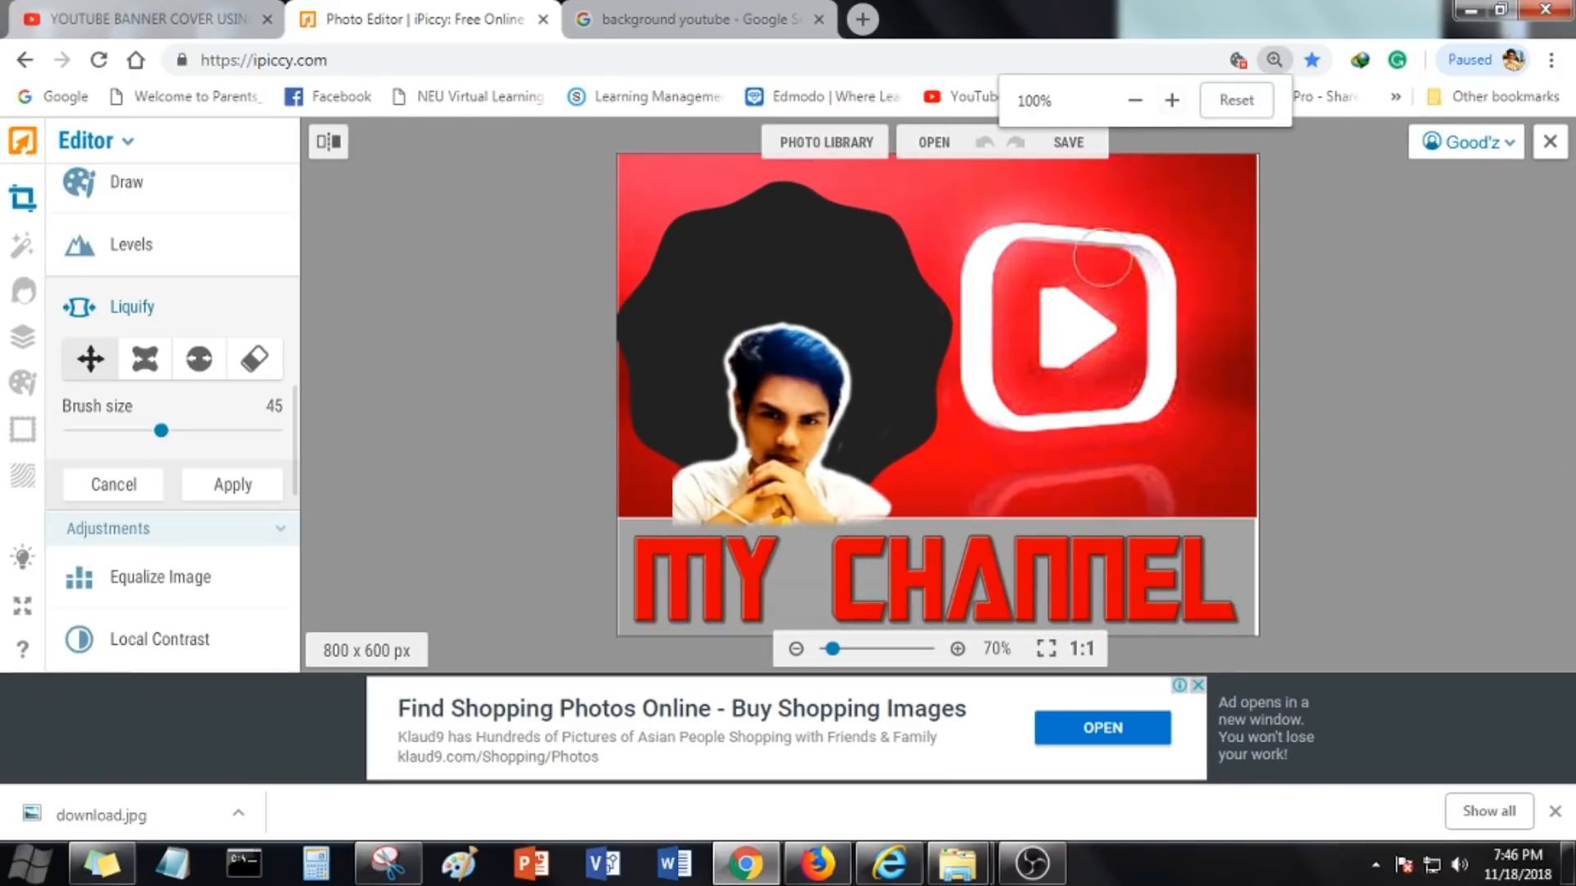
pyautogui.moveTo(178, 446); pyautogui.dragTo(182, 444)
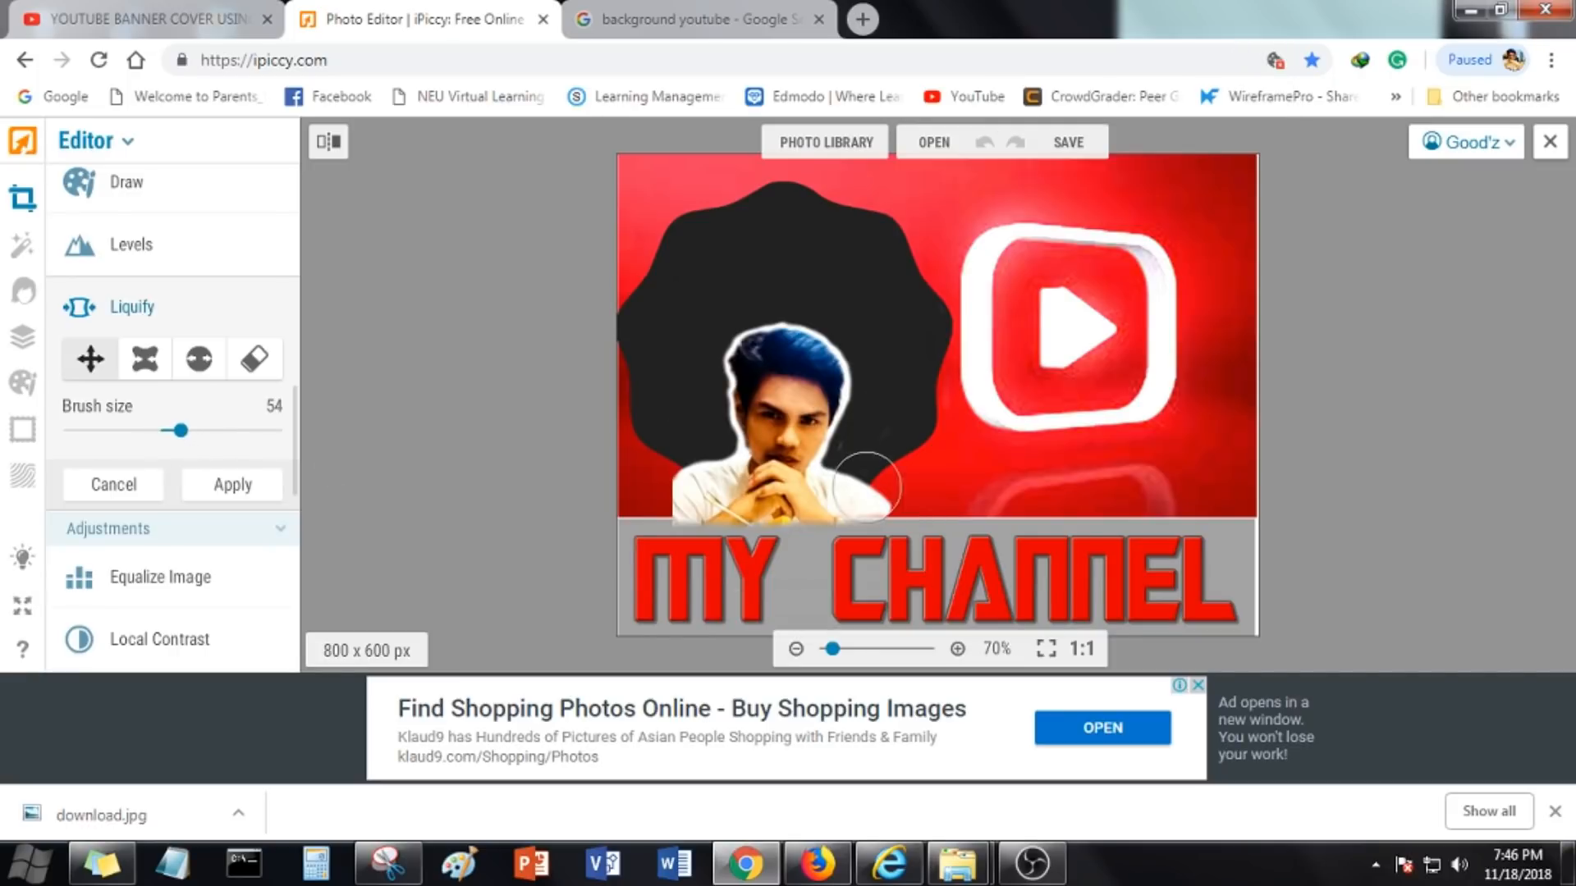
pyautogui.scroll(-7, 153, 583)
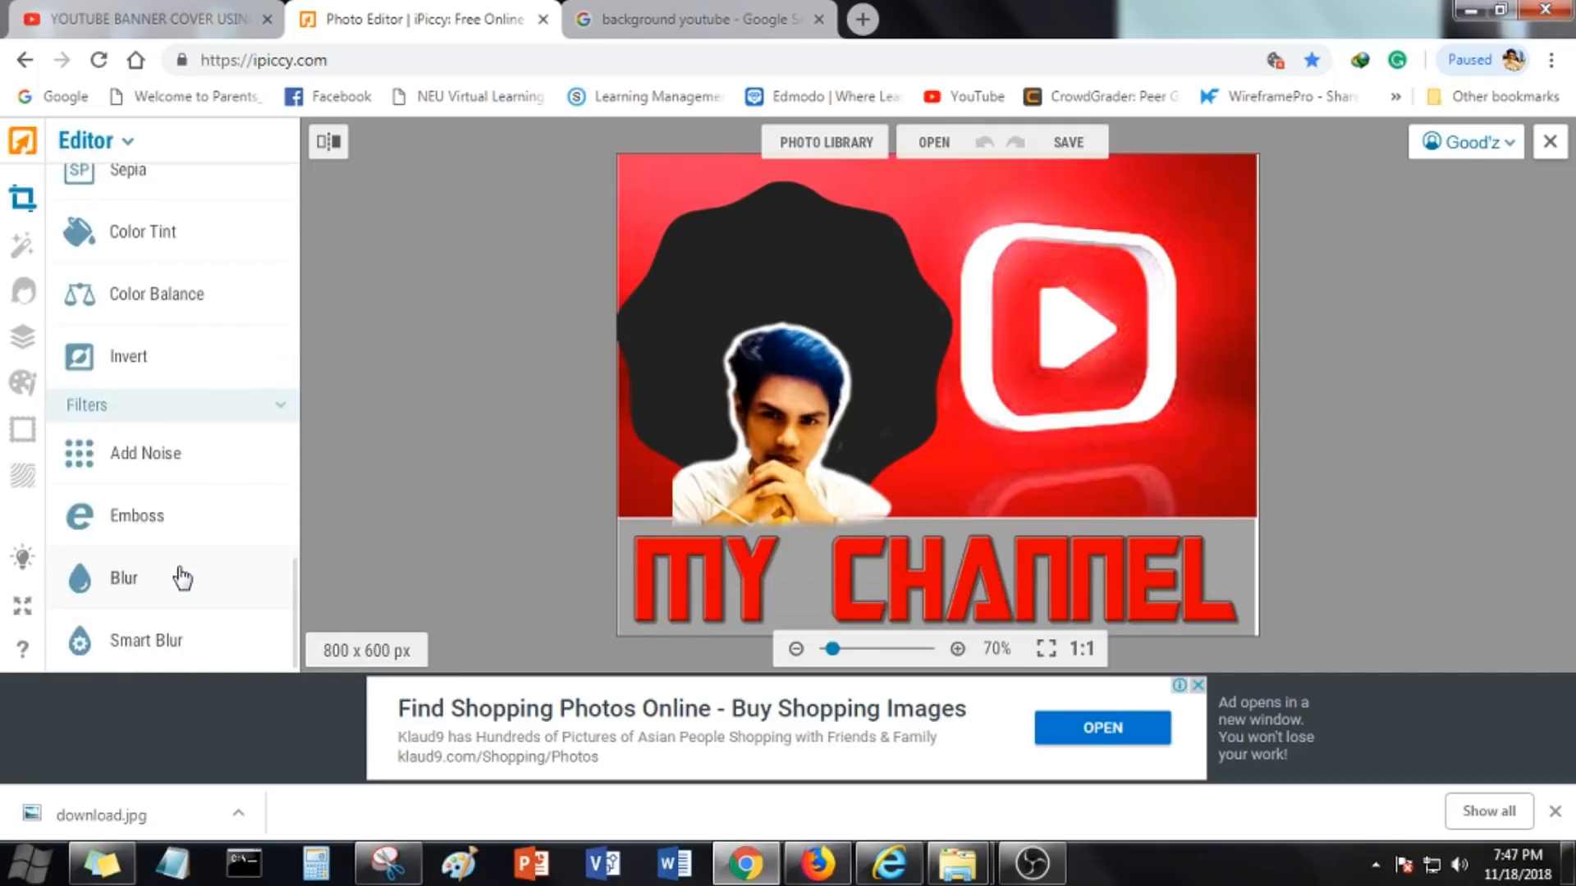
# Try the Clone Tool with a 95 brush on the portrait's shoulder, then cancel it
pyautogui.scroll(4, 182, 569)
pyautogui.click(24, 293)
pyautogui.click(862, 462)
pyautogui.scroll(-5, 172, 579)
pyautogui.click(174, 569)
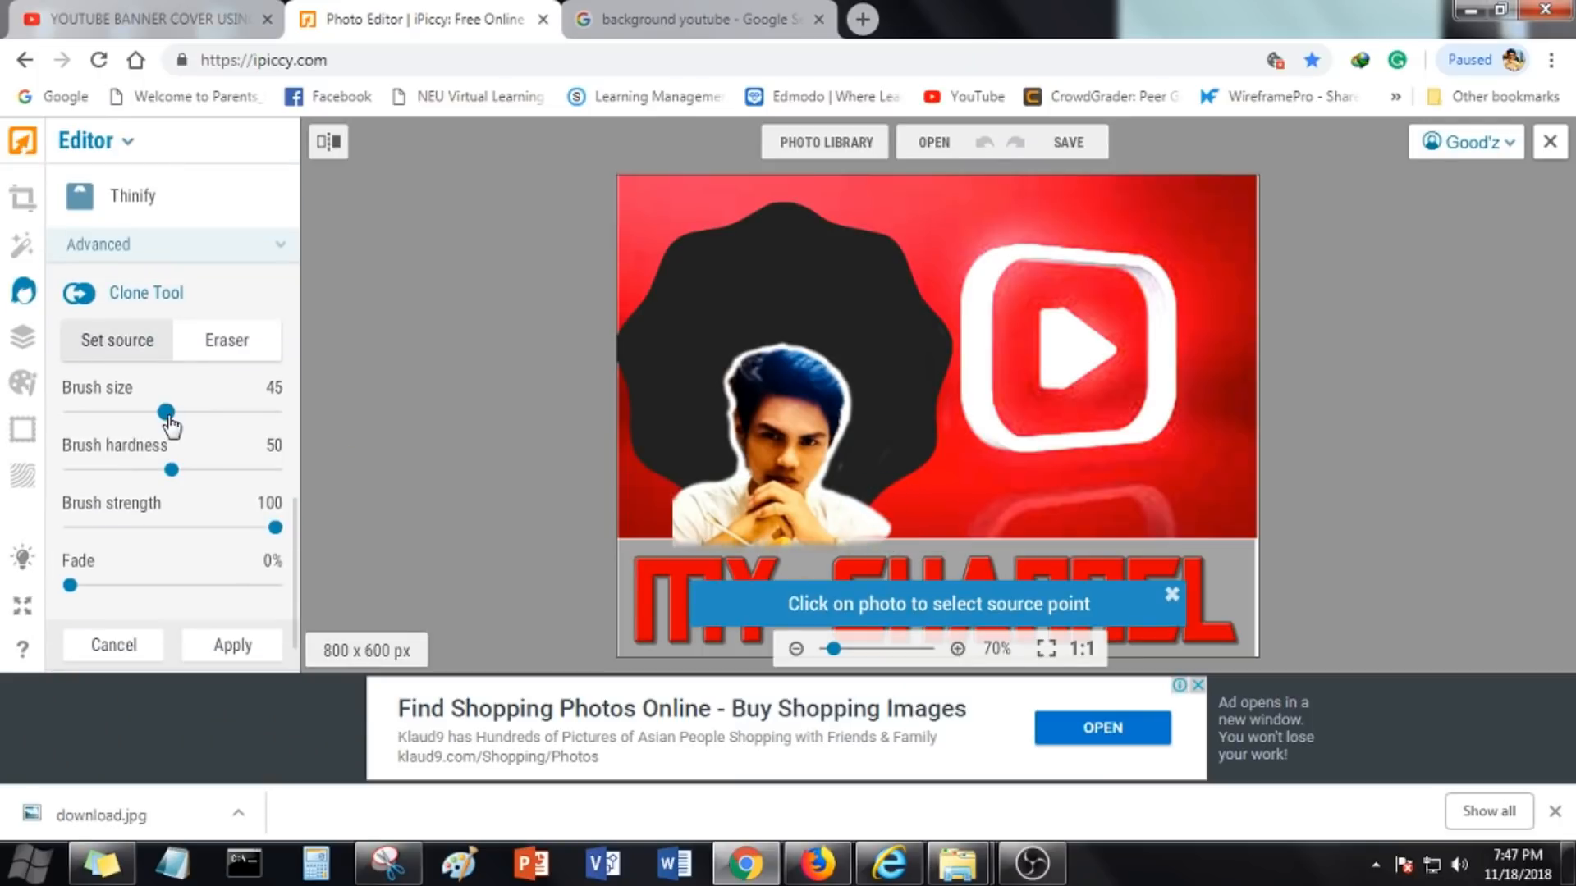
pyautogui.moveTo(179, 424); pyautogui.dragTo(274, 413)
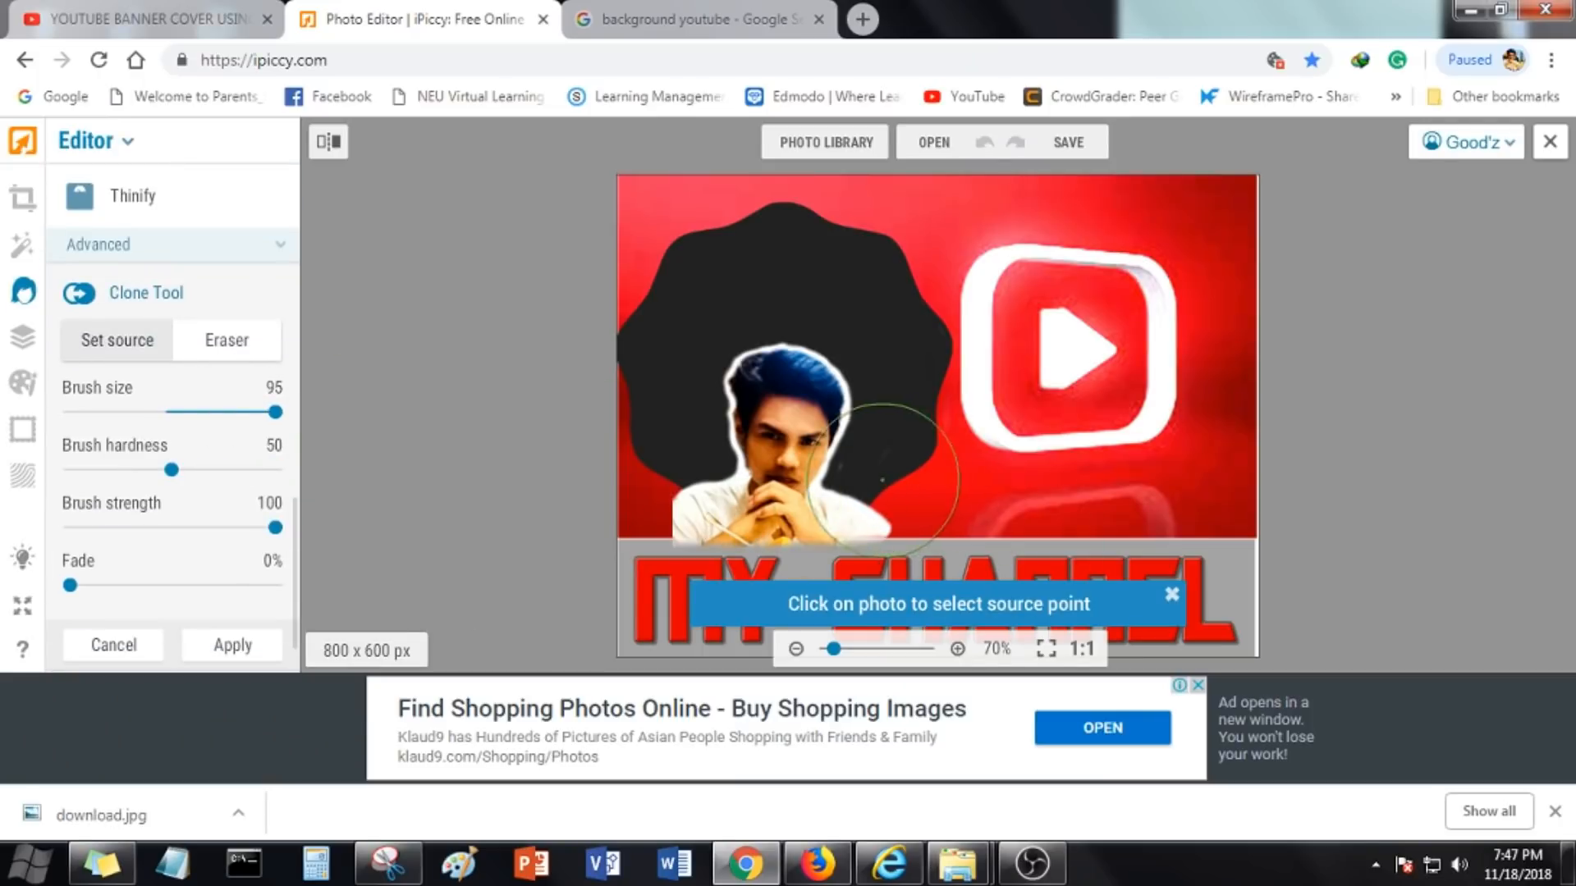
pyautogui.click(855, 462)
pyautogui.click(875, 449)
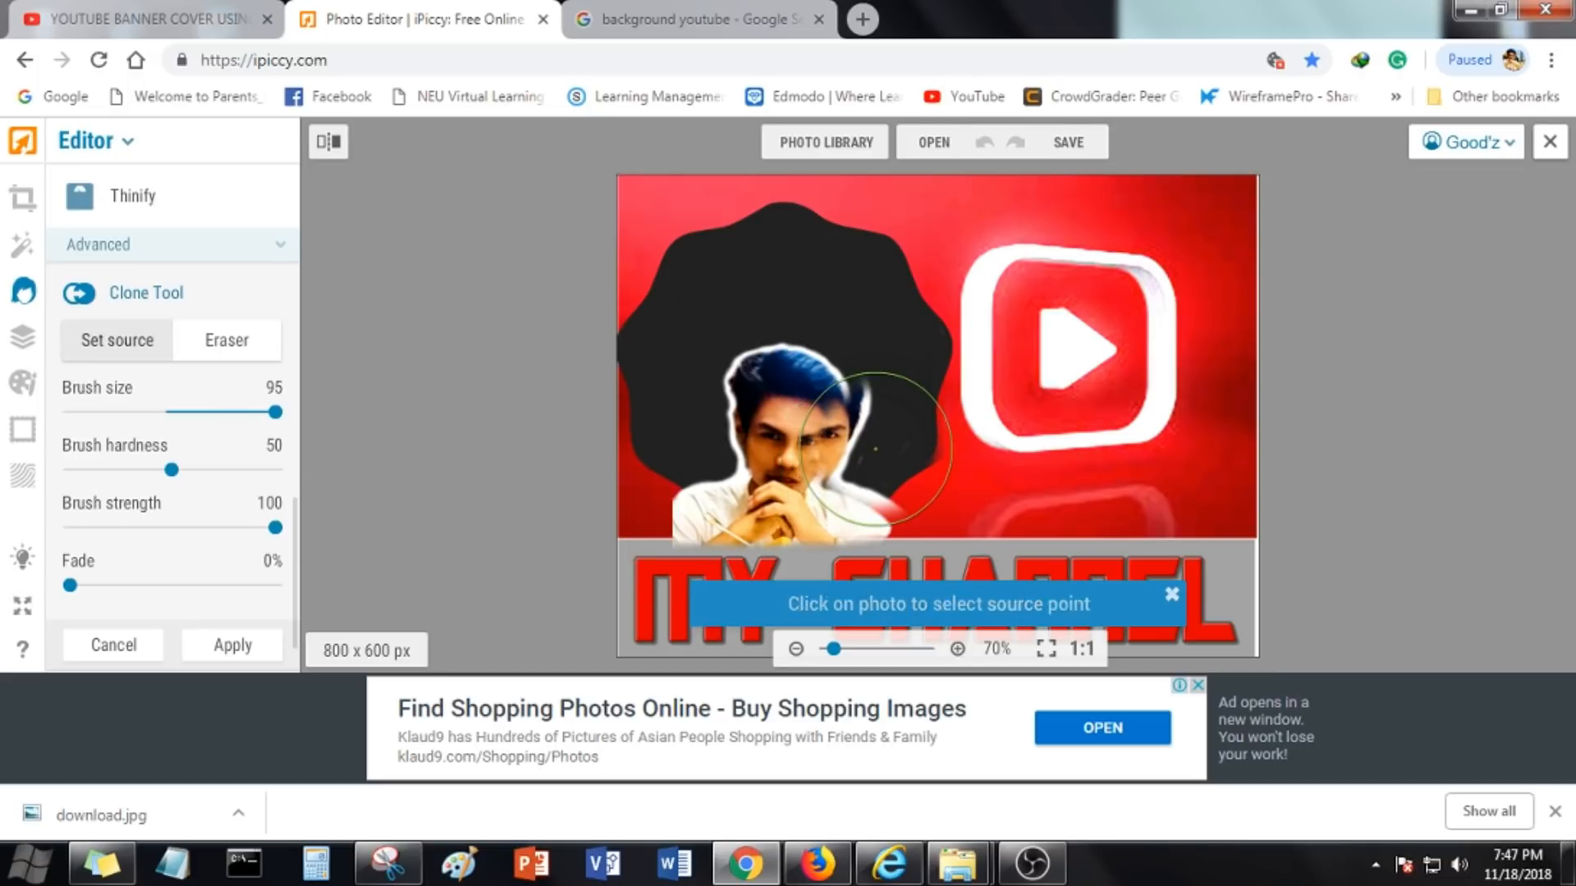
pyautogui.click(113, 646)
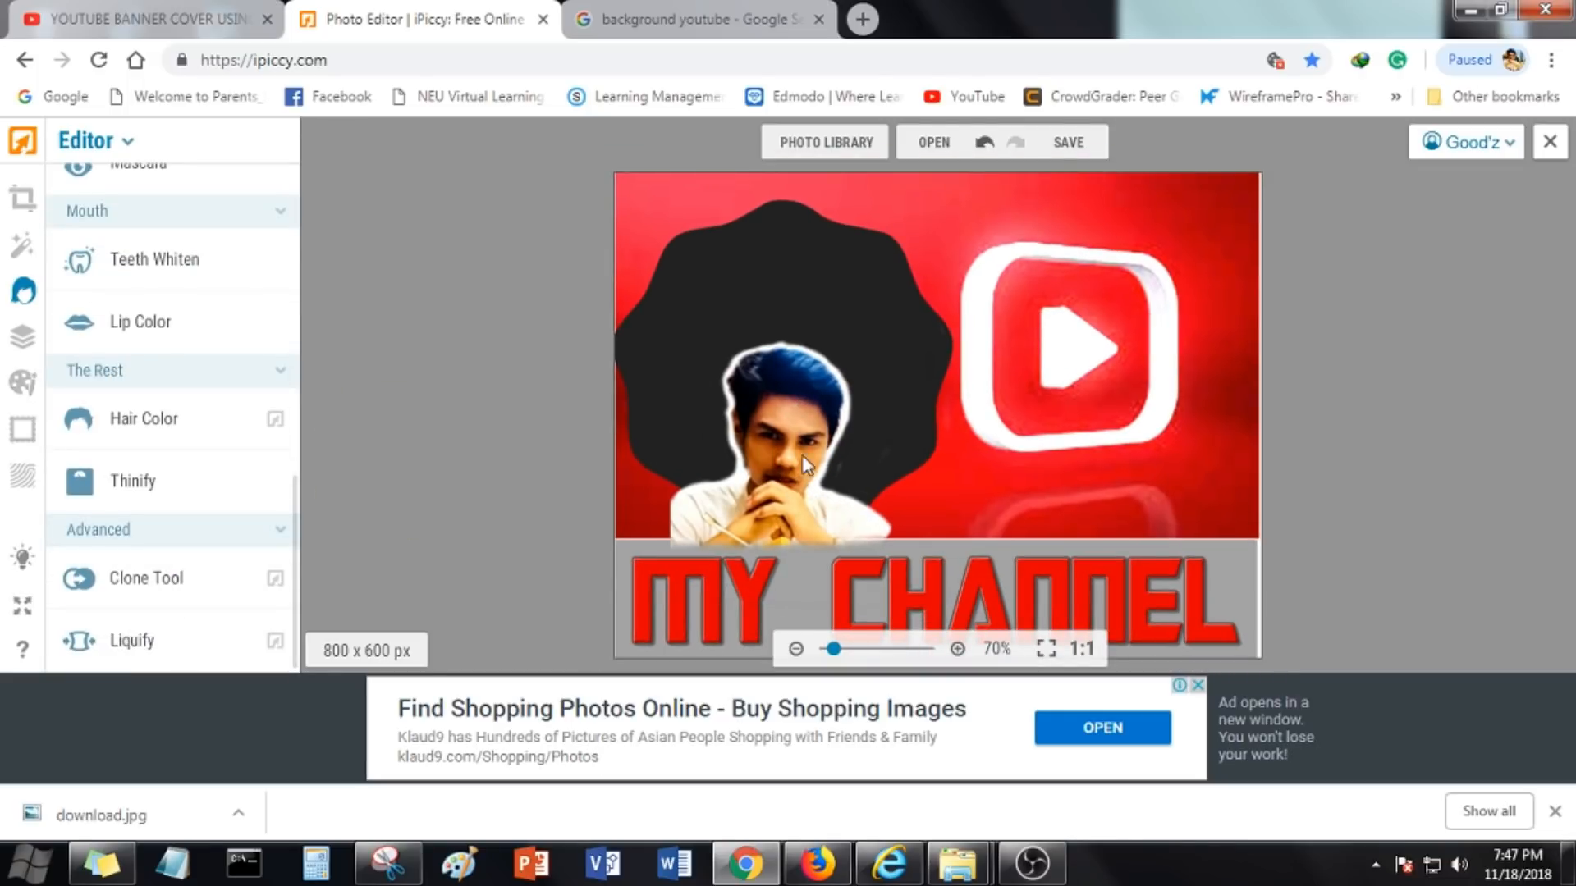
pyautogui.click(23, 383)
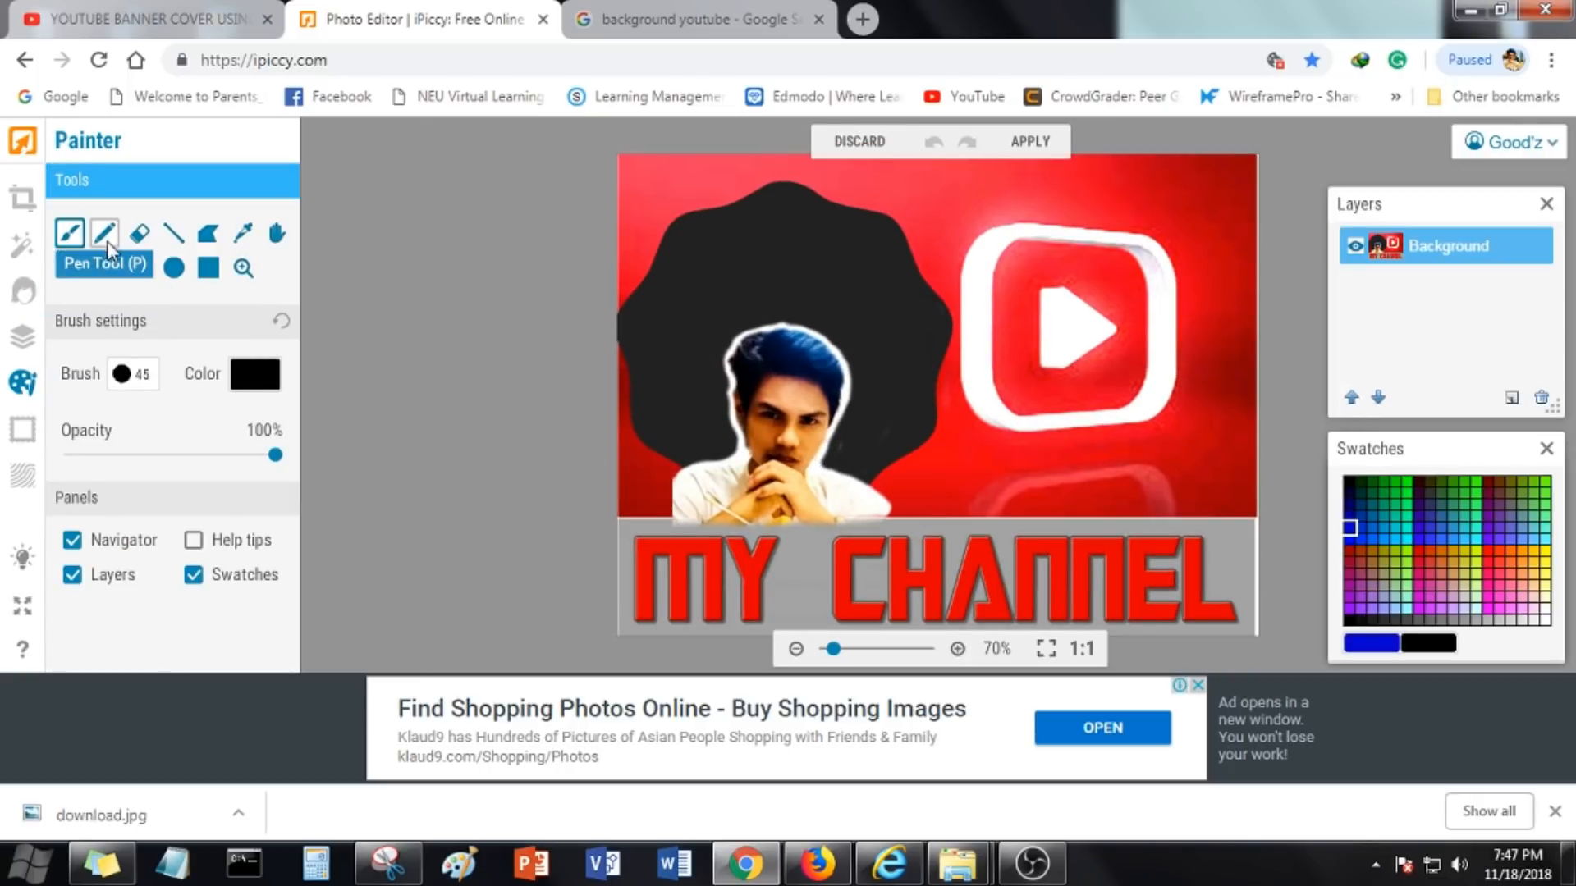
pyautogui.click(139, 268)
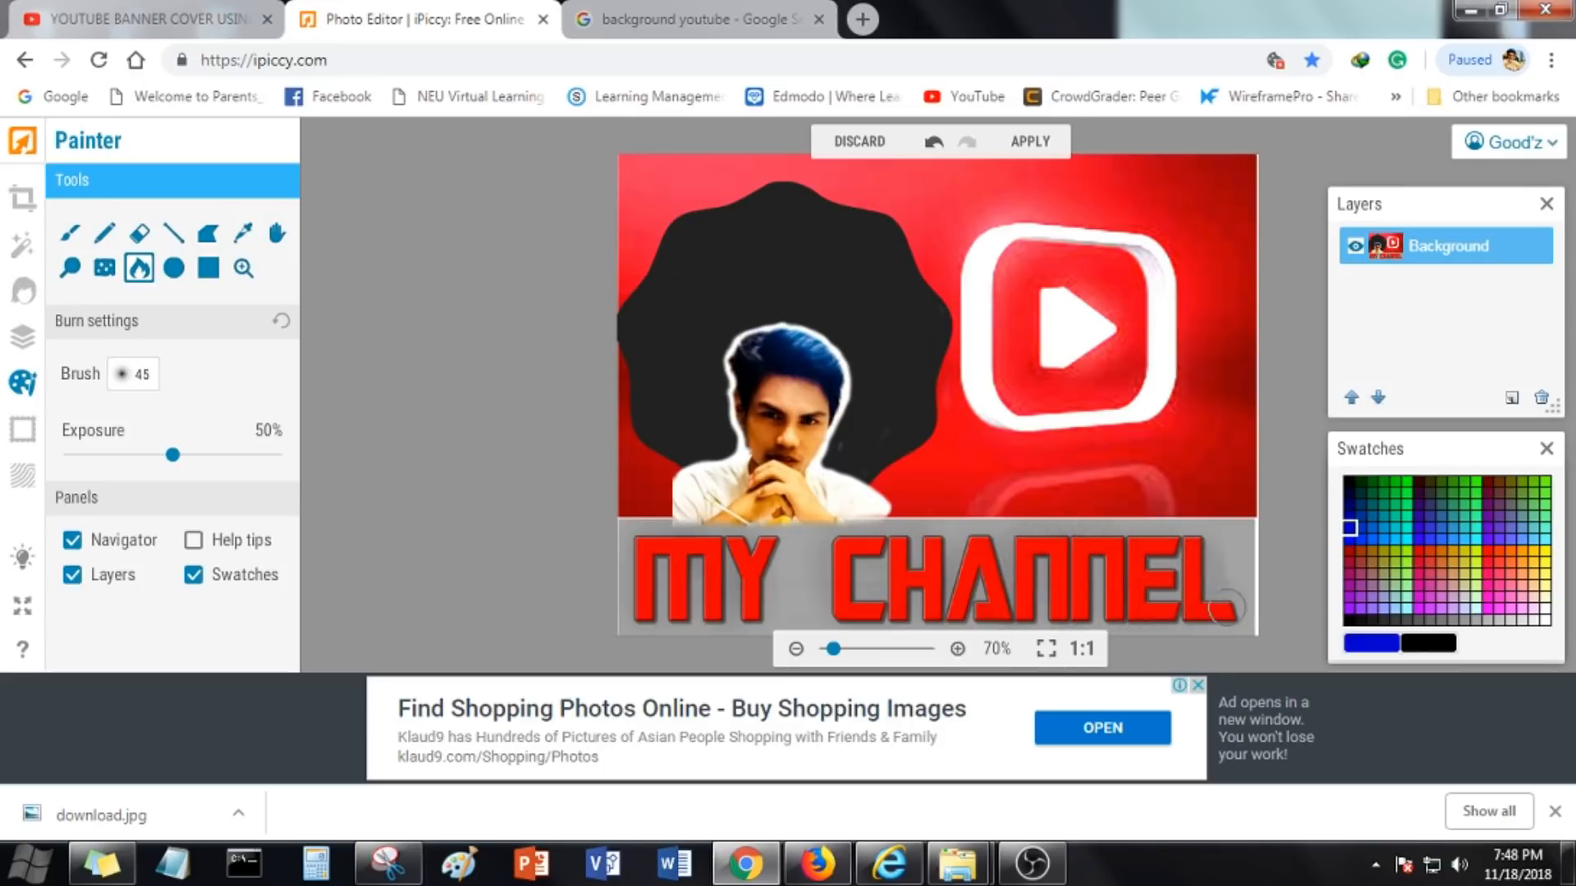
pyautogui.click(1547, 204)
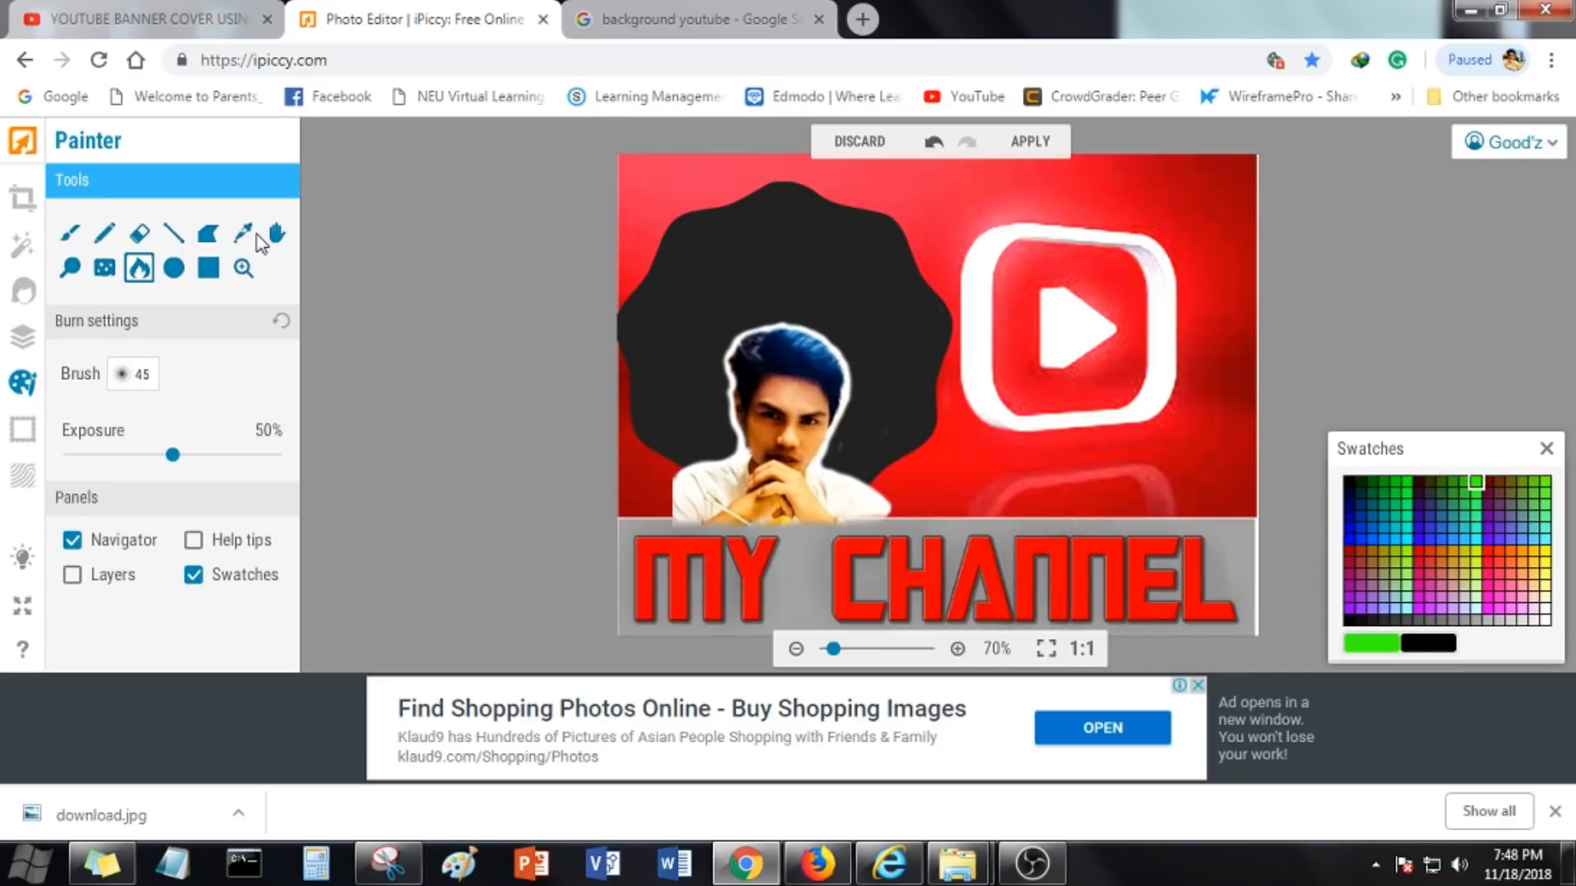
pyautogui.click(23, 474)
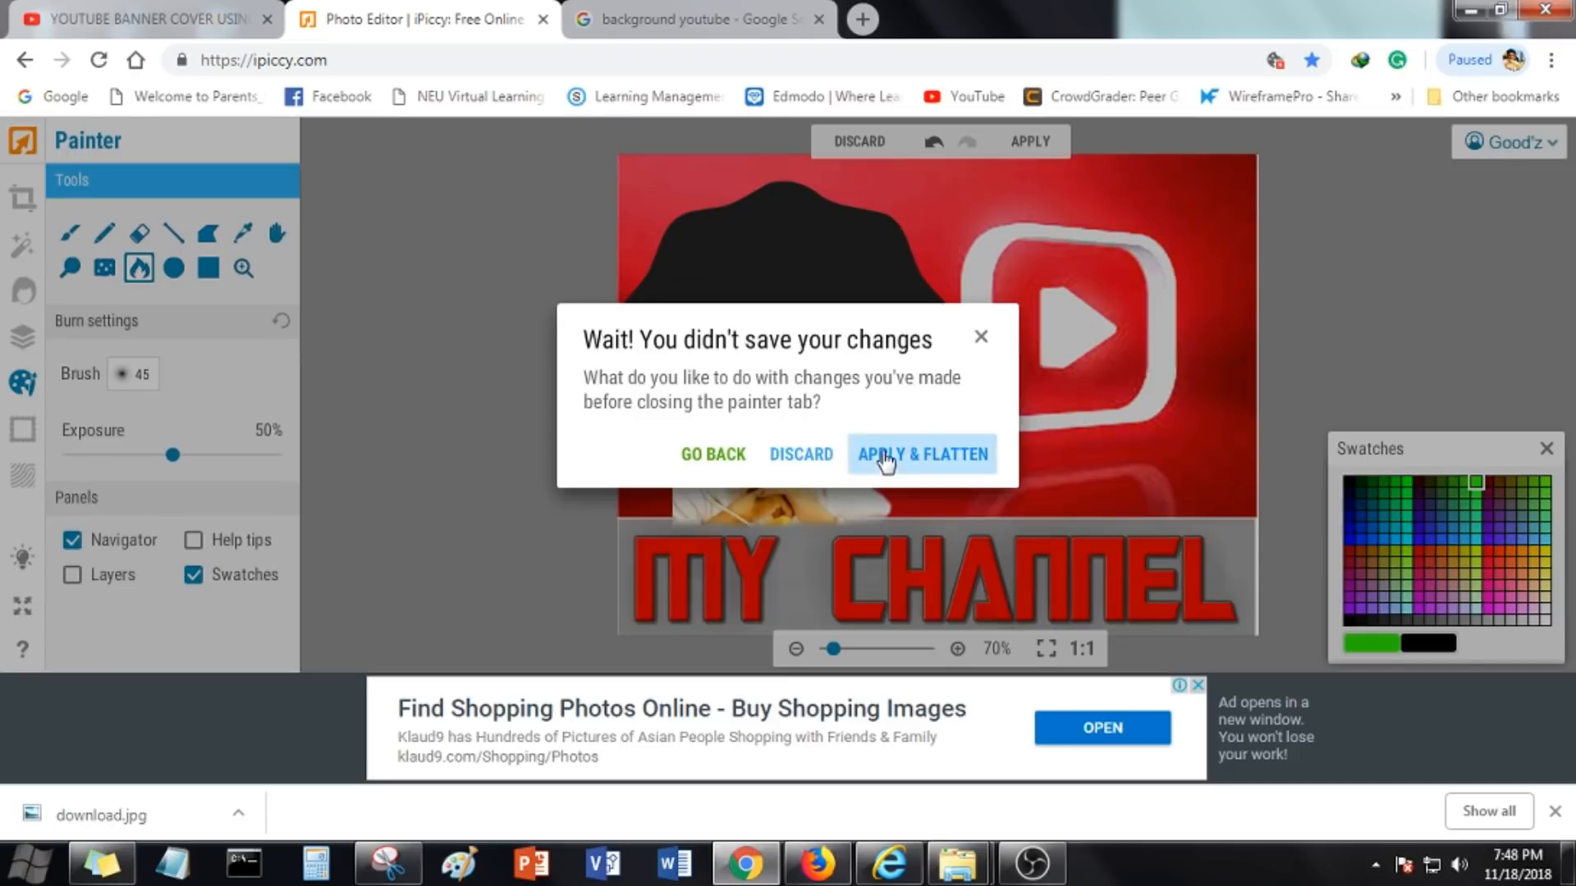
pyautogui.click(922, 454)
# Try a crumpled Paper texture over the thumbnail, then discard it
pyautogui.scroll(-1, 132, 556)
pyautogui.scroll(1, 152, 462)
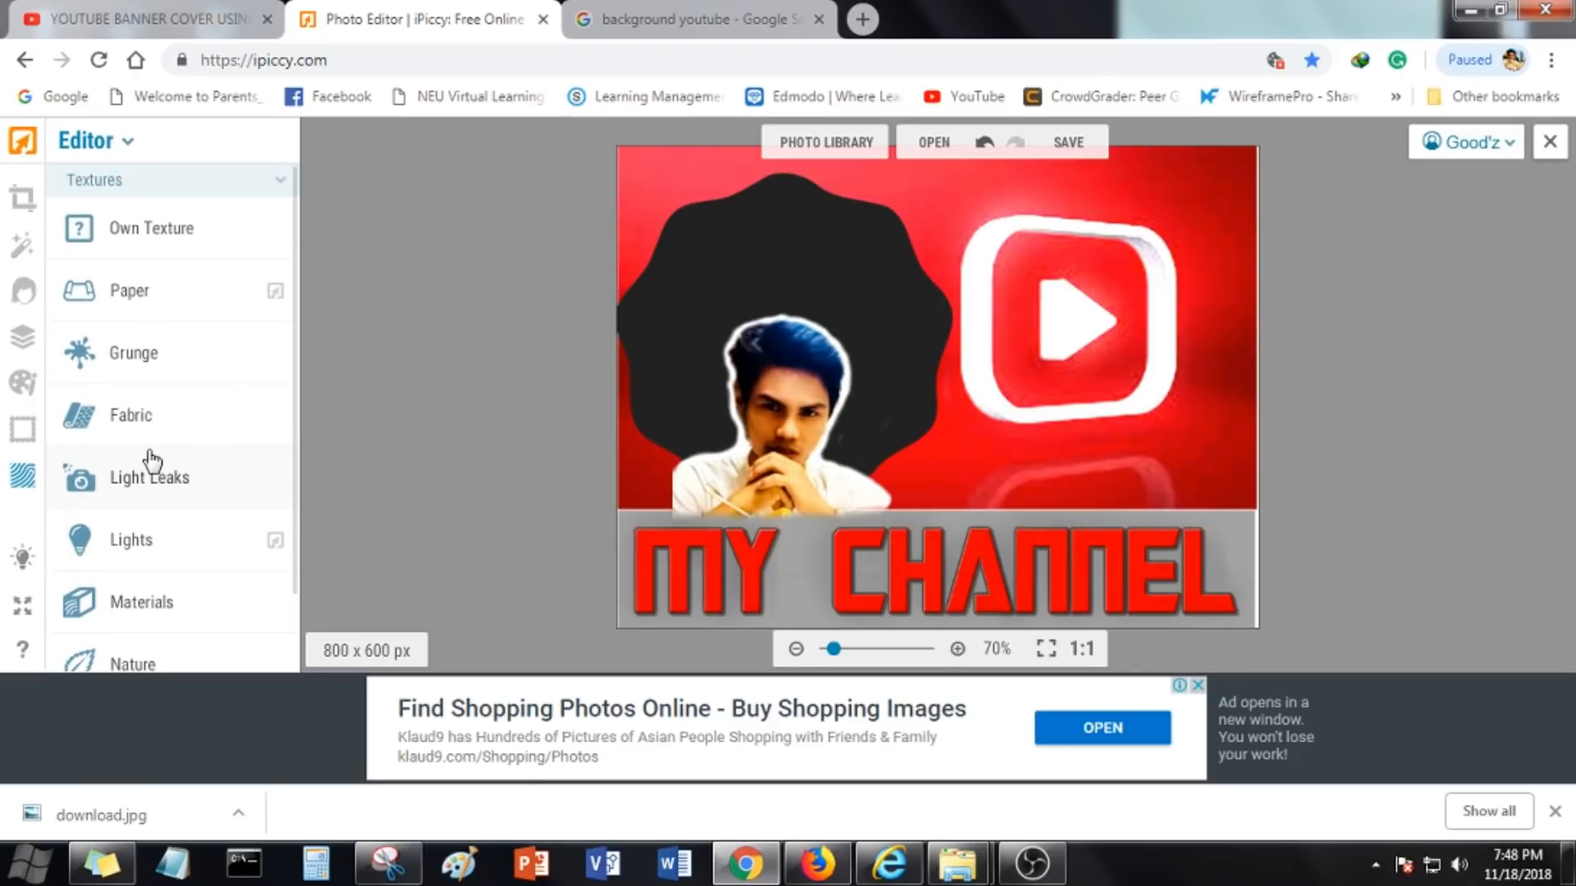
pyautogui.click(132, 291)
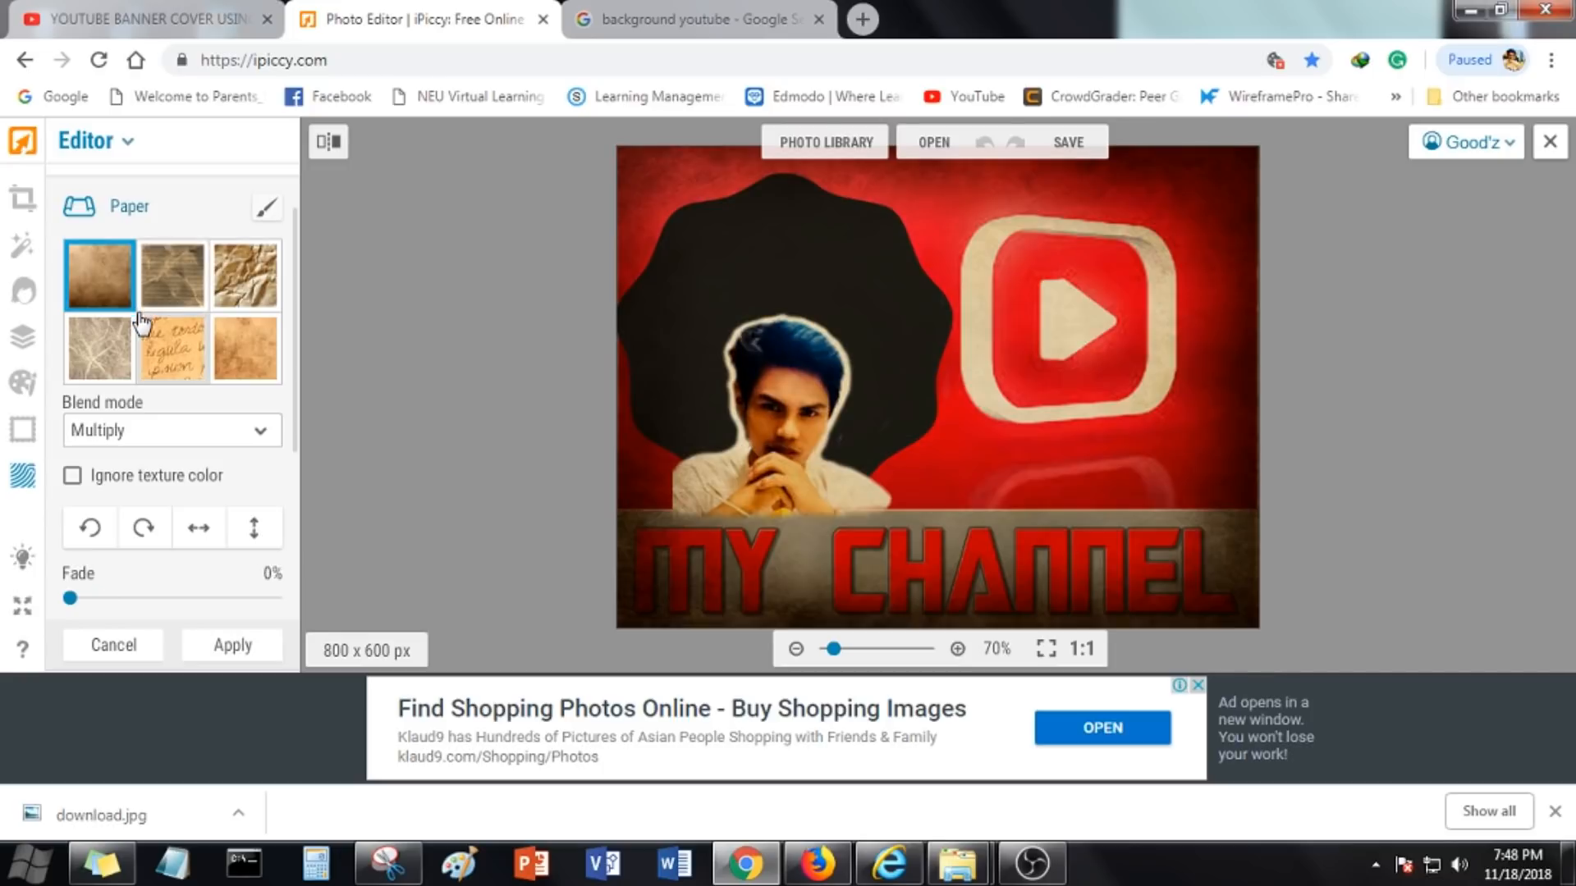
pyautogui.click(173, 296)
pyautogui.click(245, 275)
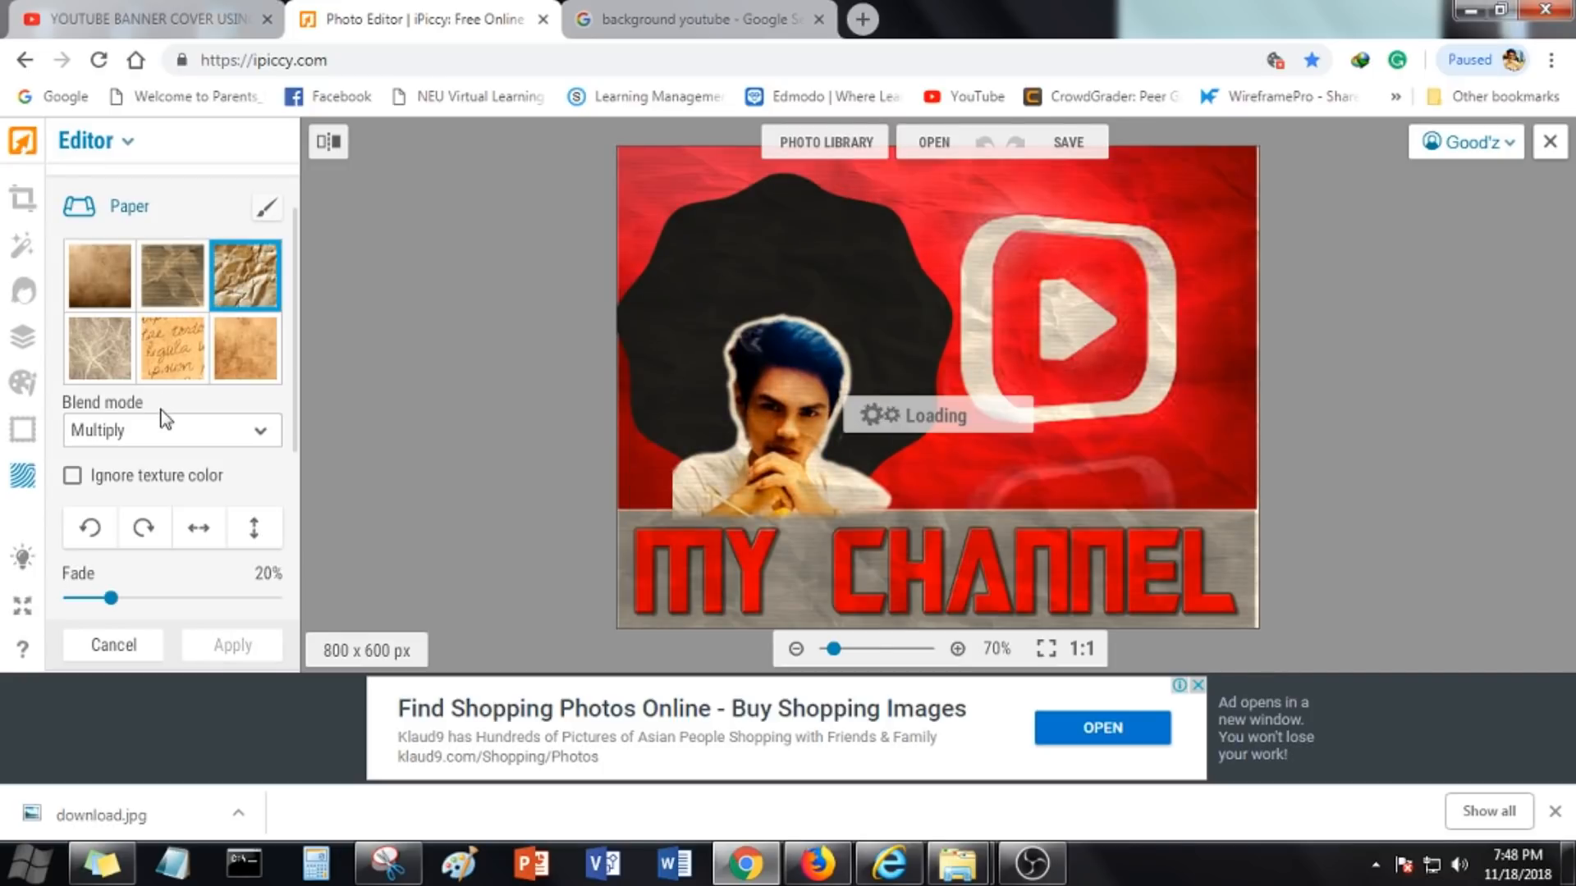
pyautogui.scroll(-3, 82, 443)
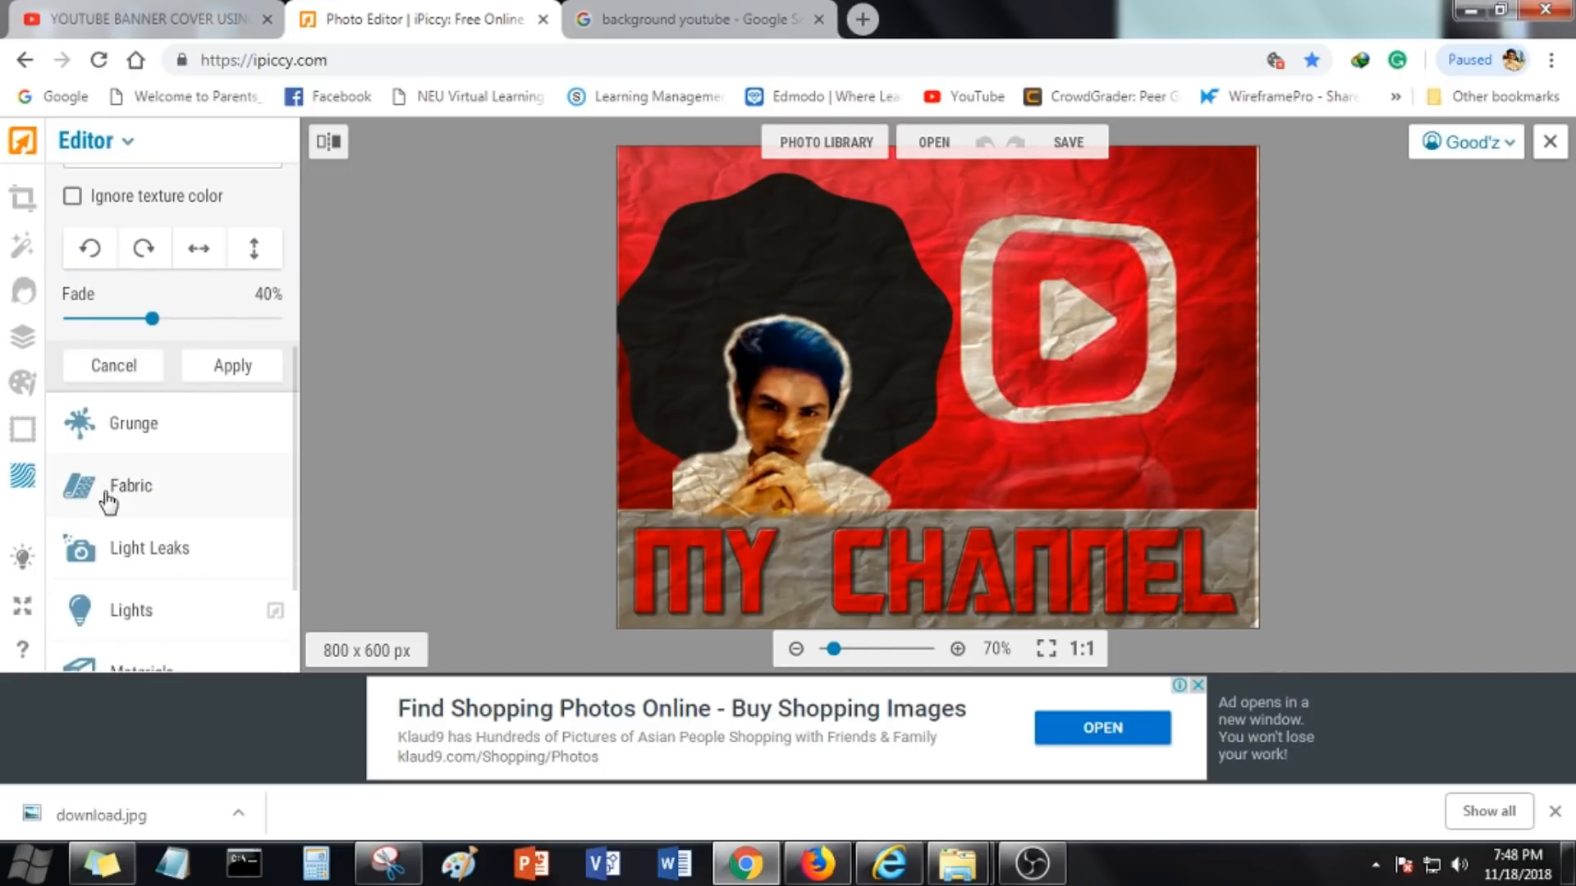
pyautogui.click(18, 432)
pyautogui.click(860, 460)
# Try the Grunge texture on the thumbnail, then discard it
pyautogui.click(32, 486)
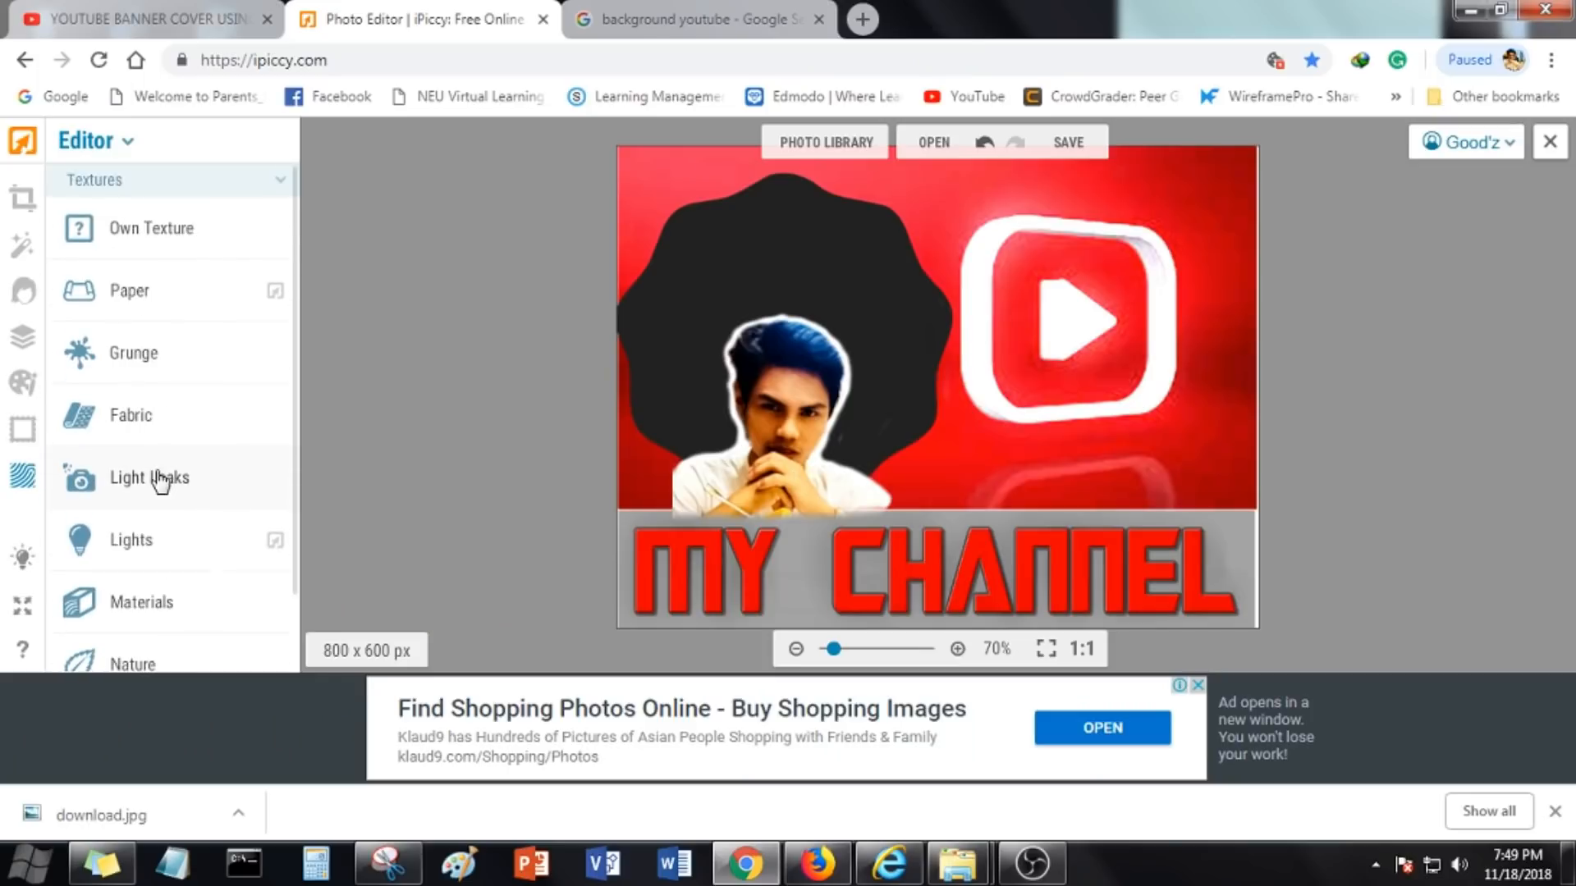
pyautogui.click(148, 359)
pyautogui.scroll(-3, 211, 460)
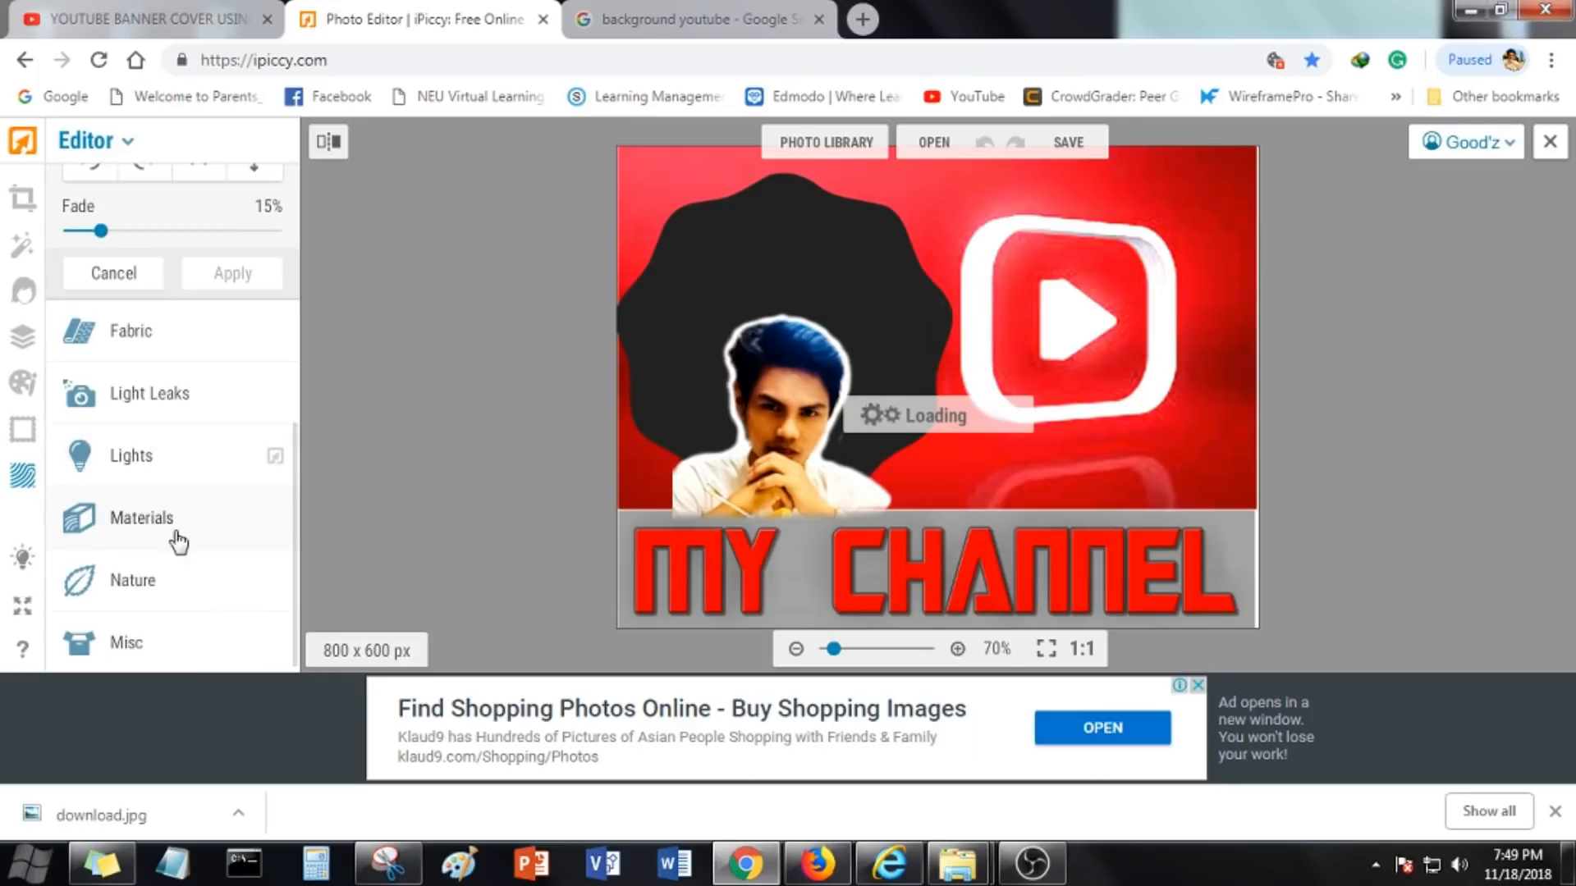
pyautogui.click(229, 545)
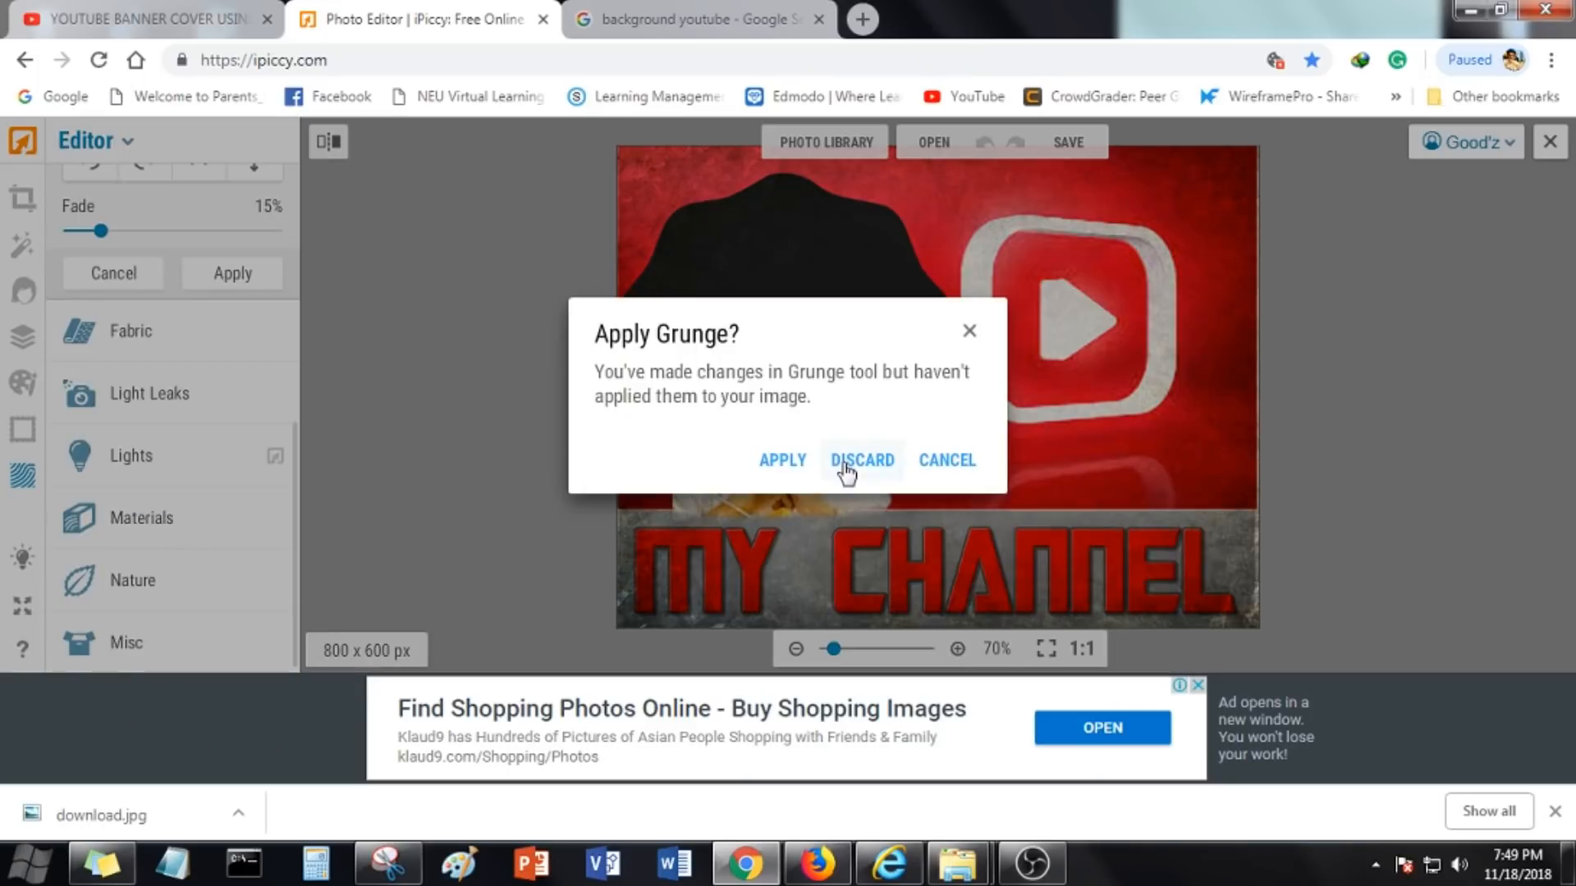
pyautogui.click(860, 460)
# Add a burlap Materials texture in Overlay blend mode at 15% fade and save the thumbnail
pyautogui.click(117, 342)
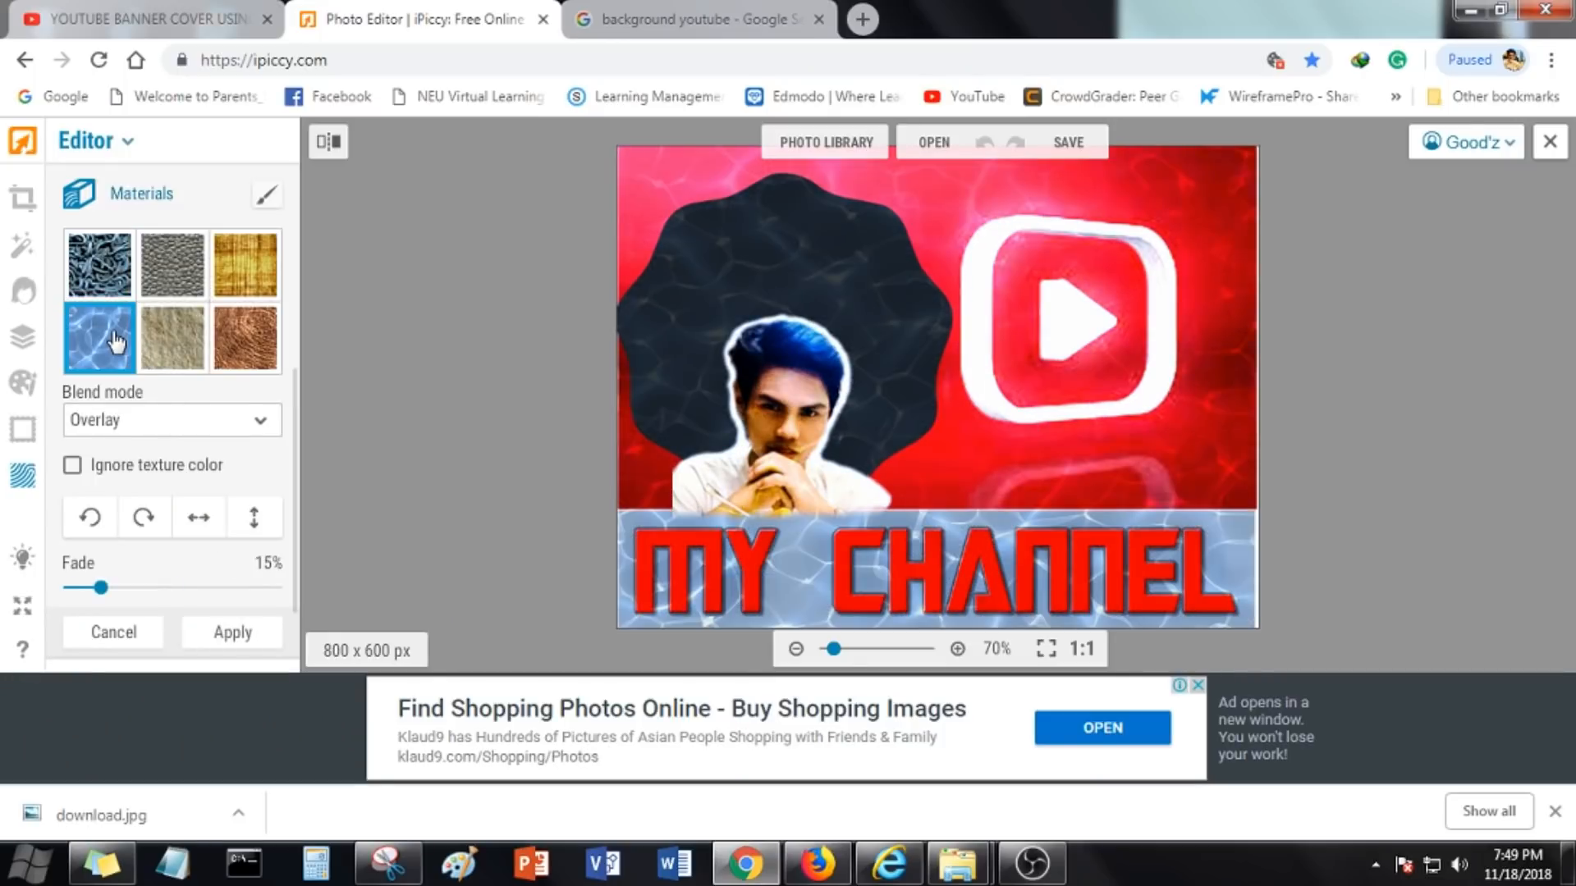
pyautogui.click(245, 264)
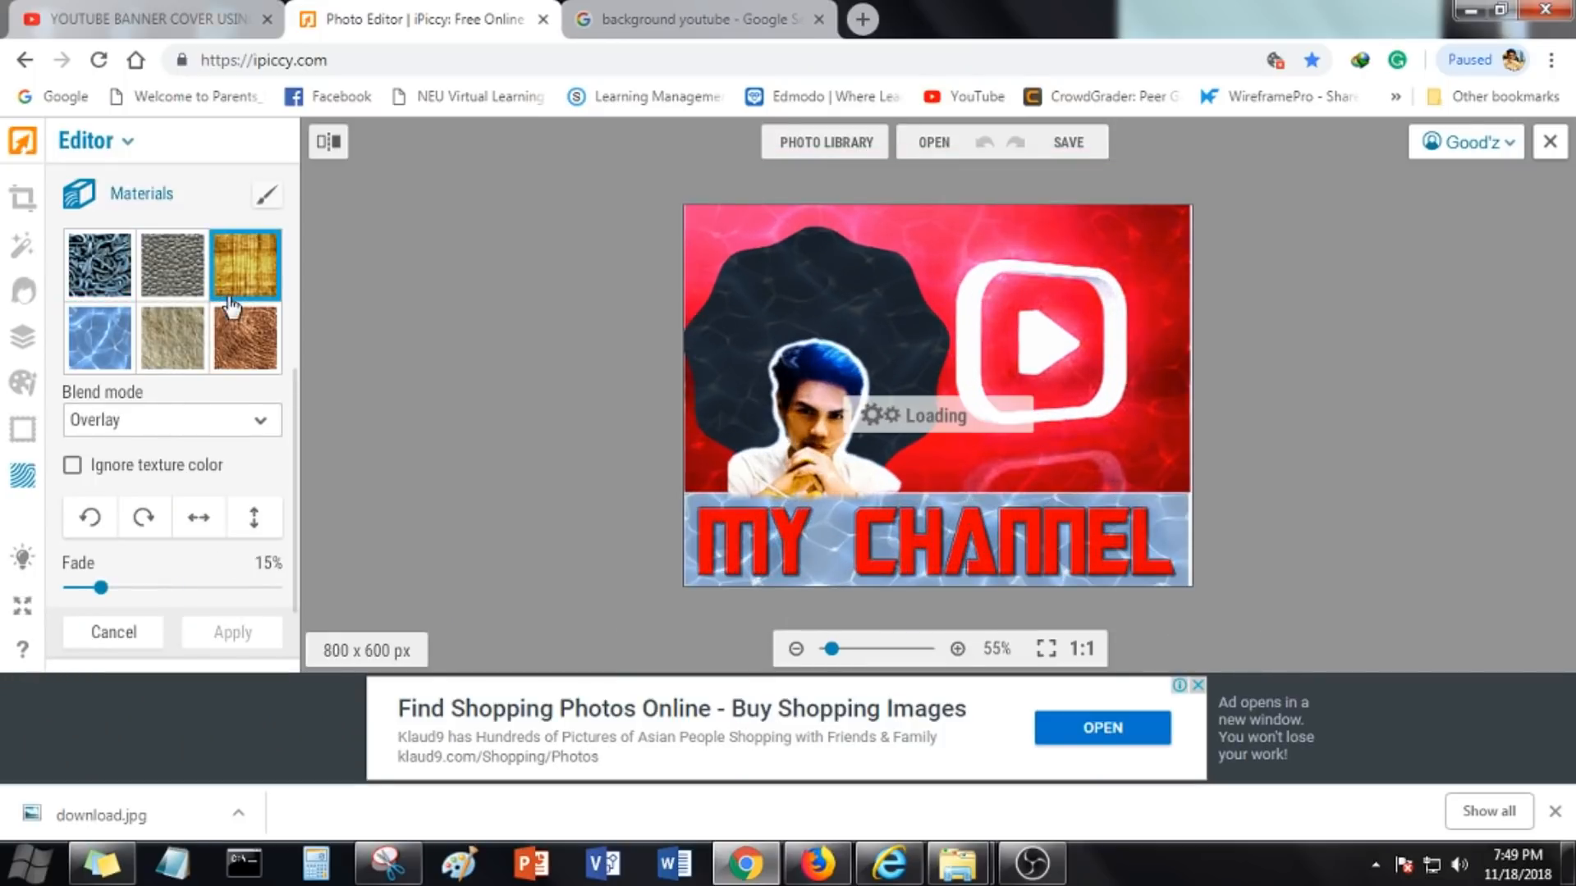
pyautogui.scroll(-2, 236, 337)
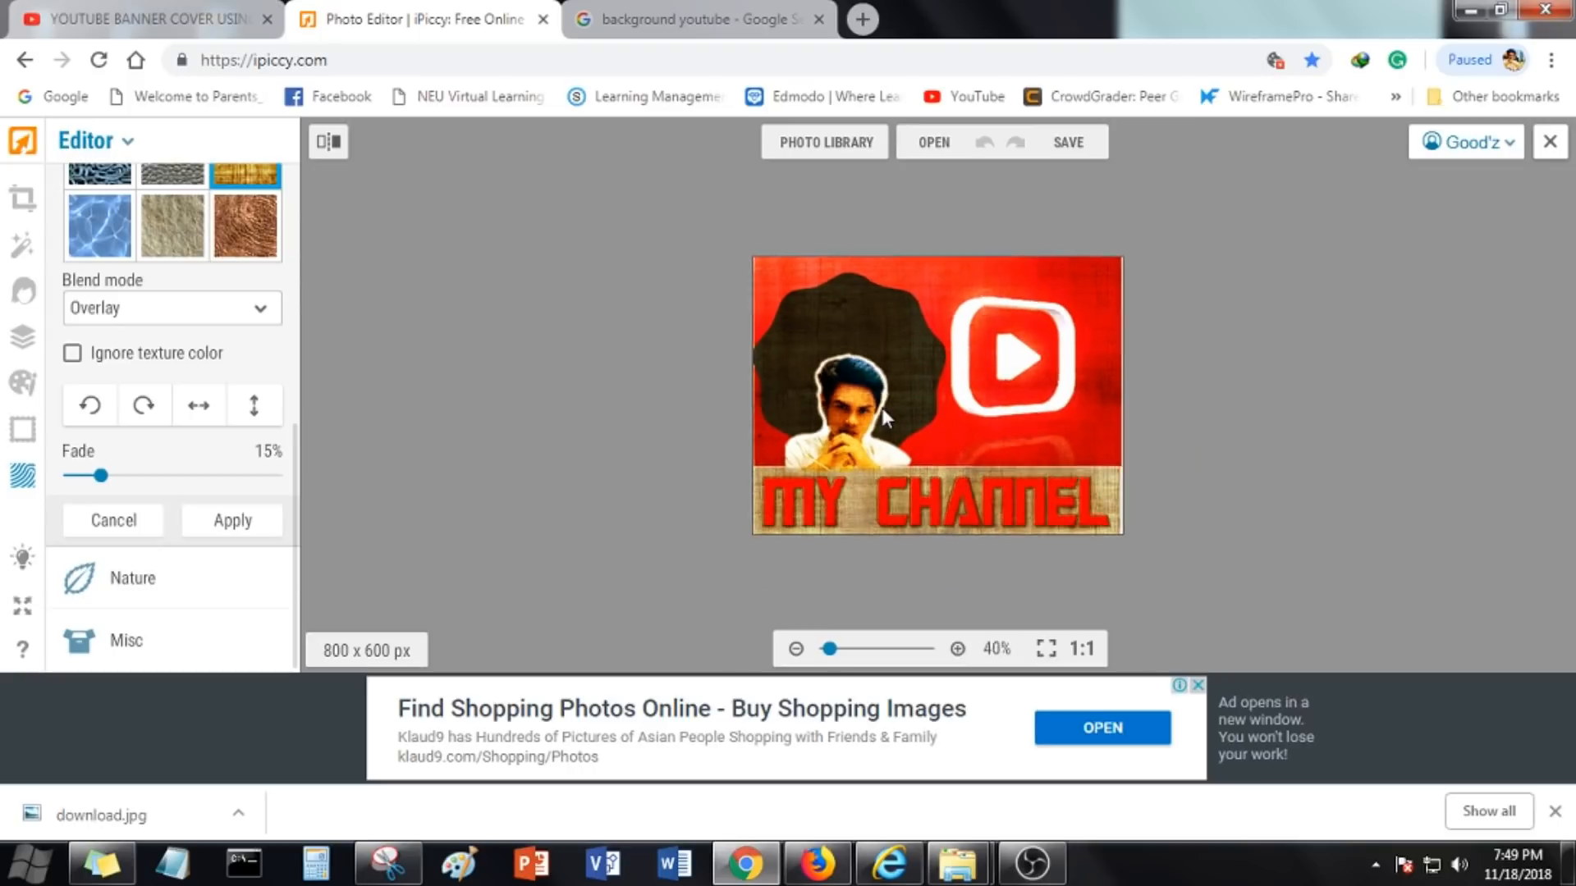
pyautogui.click(1068, 142)
pyautogui.click(874, 460)
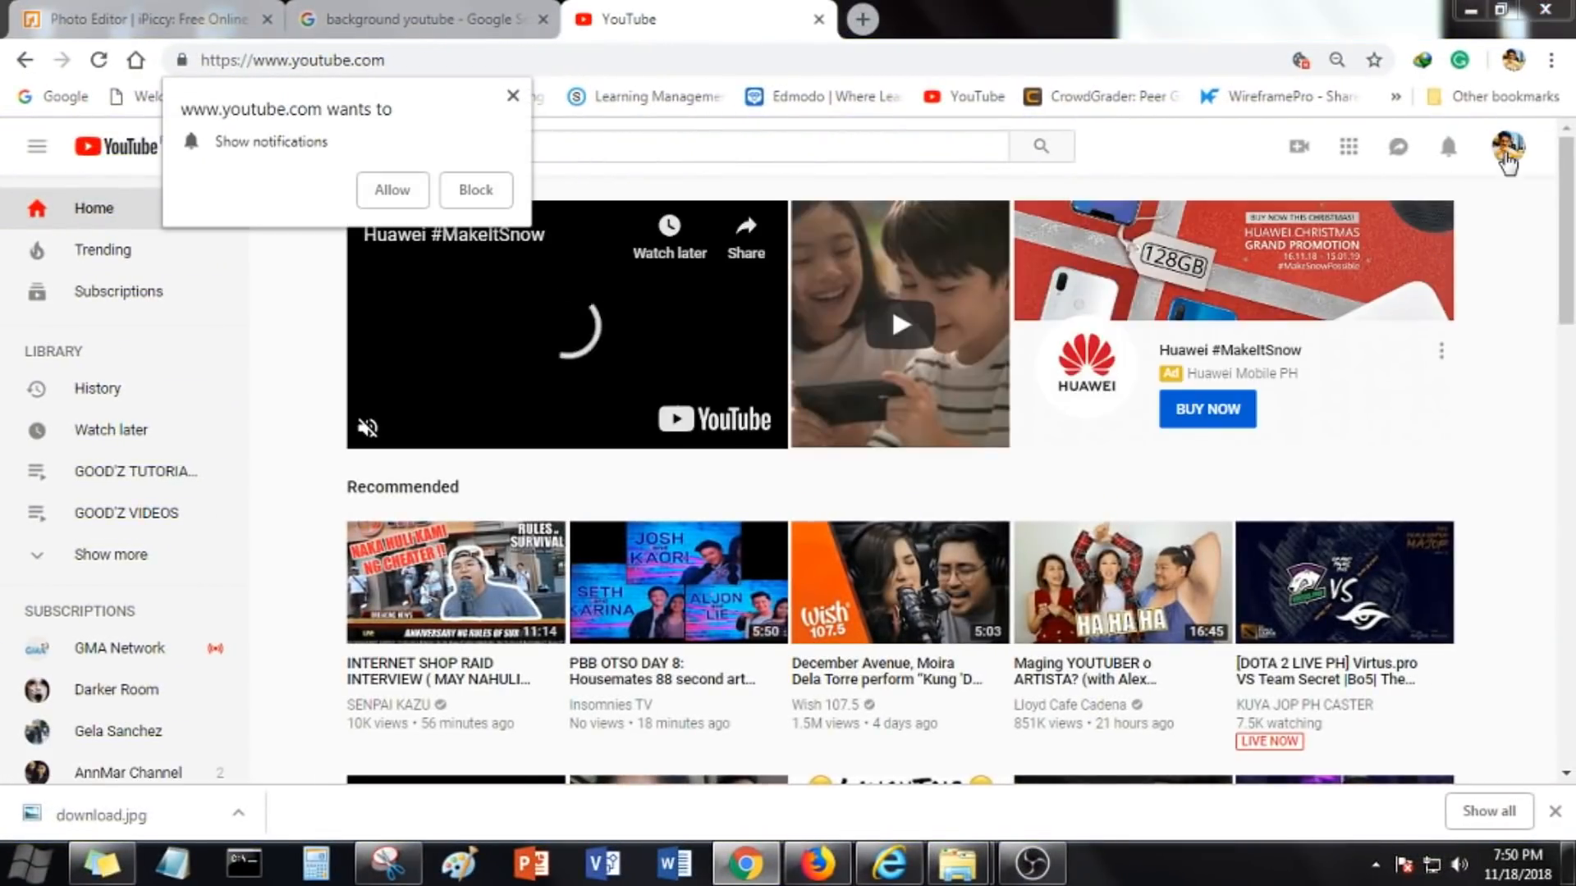
# Try to set the saved MY CHANNEL design as the channel's profile picture, shifting its crop
pyautogui.click(1506, 151)
pyautogui.click(1205, 169)
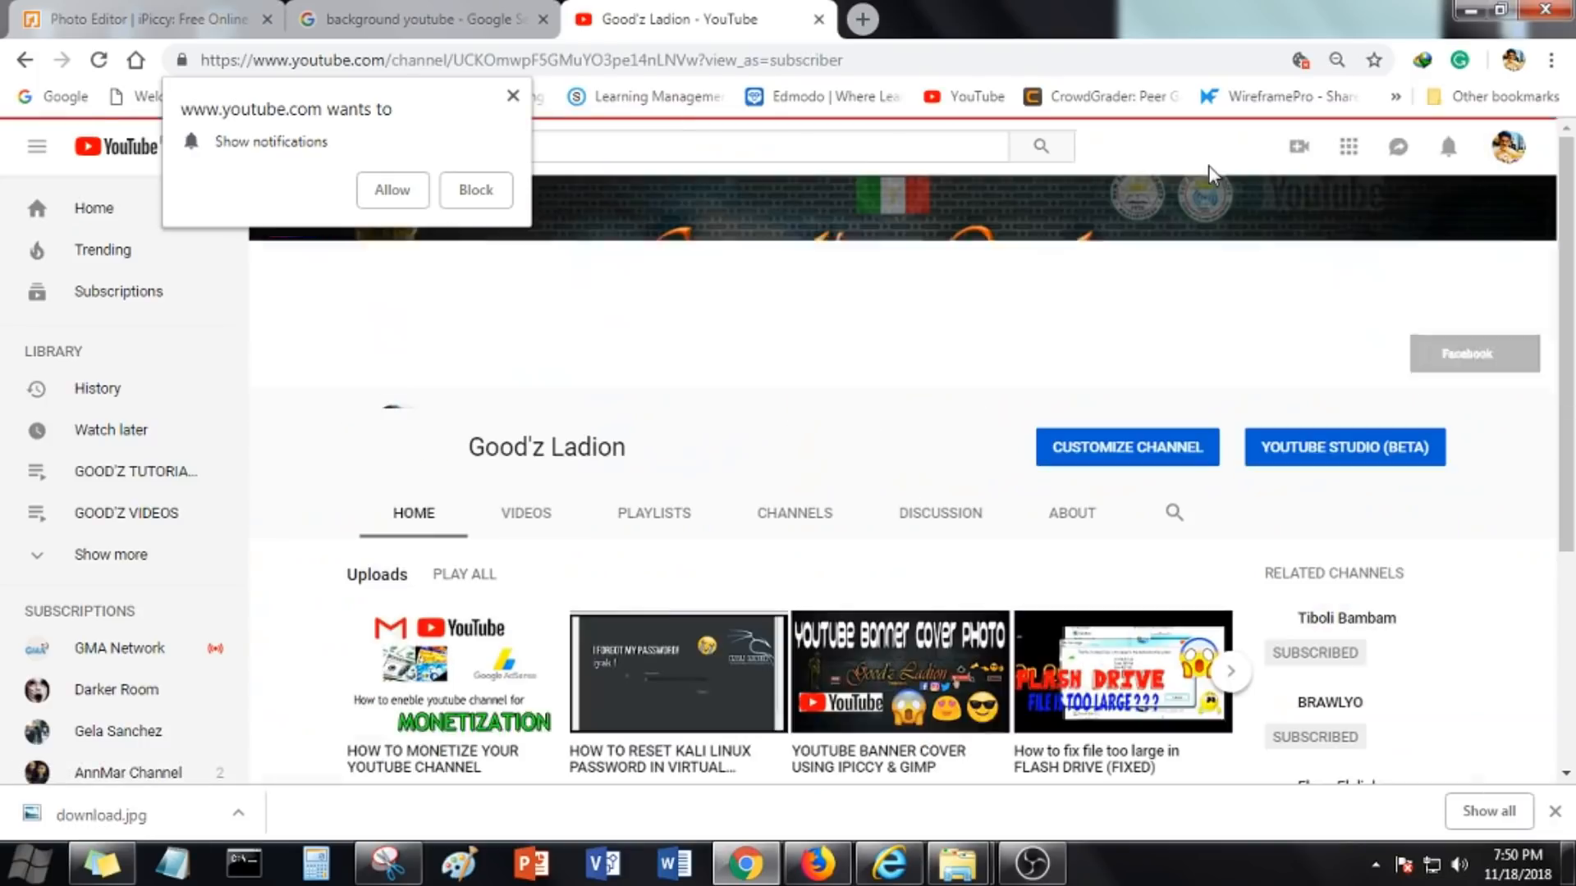
pyautogui.click(398, 473)
pyautogui.click(1094, 519)
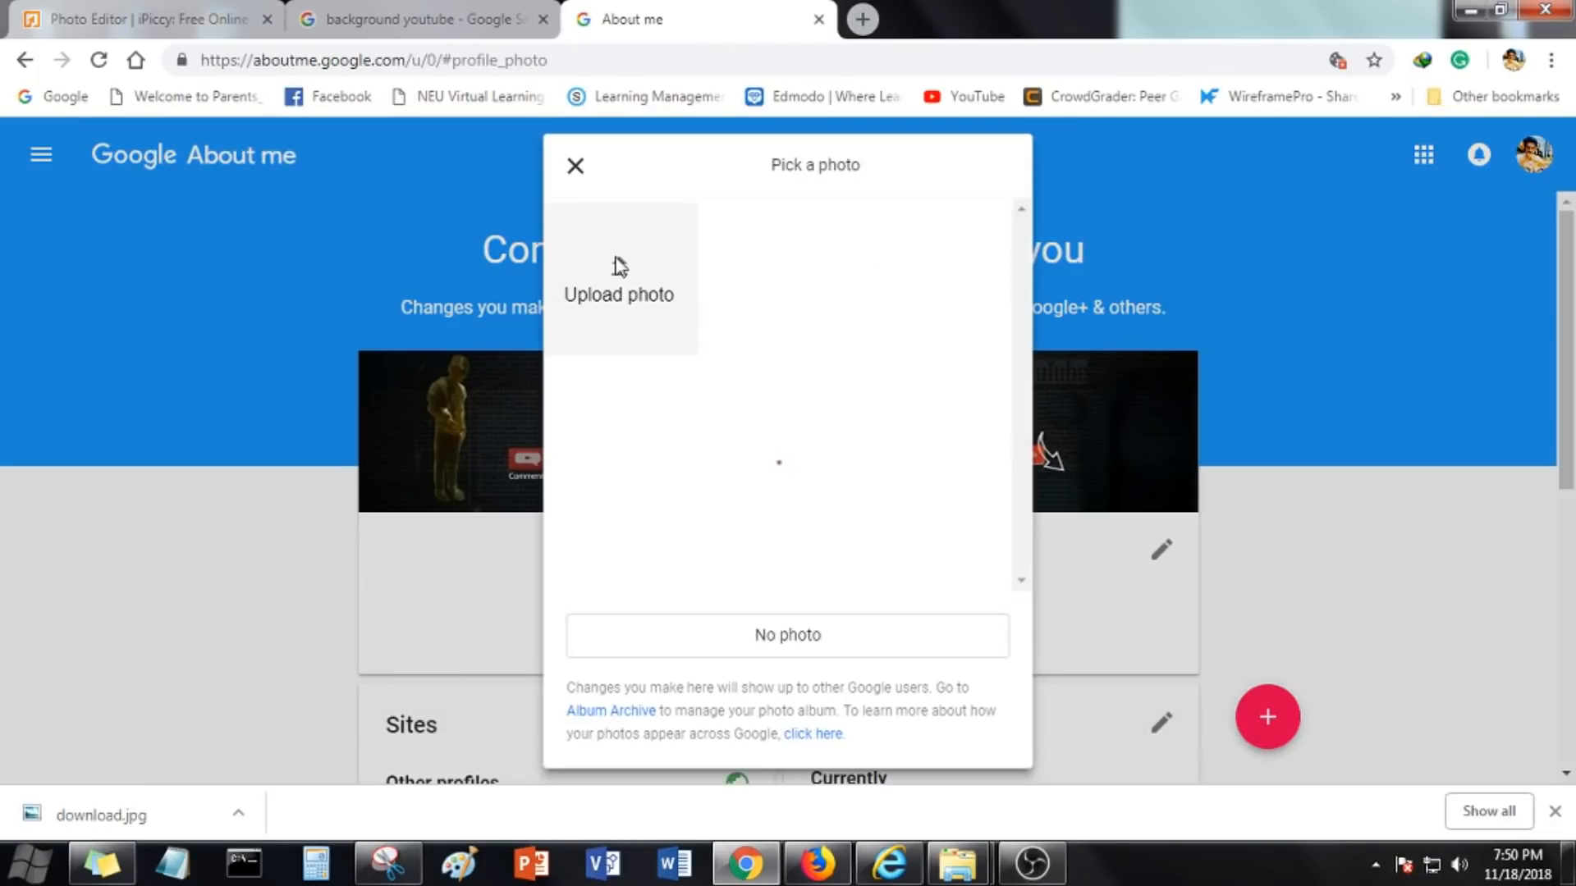
pyautogui.click(619, 279)
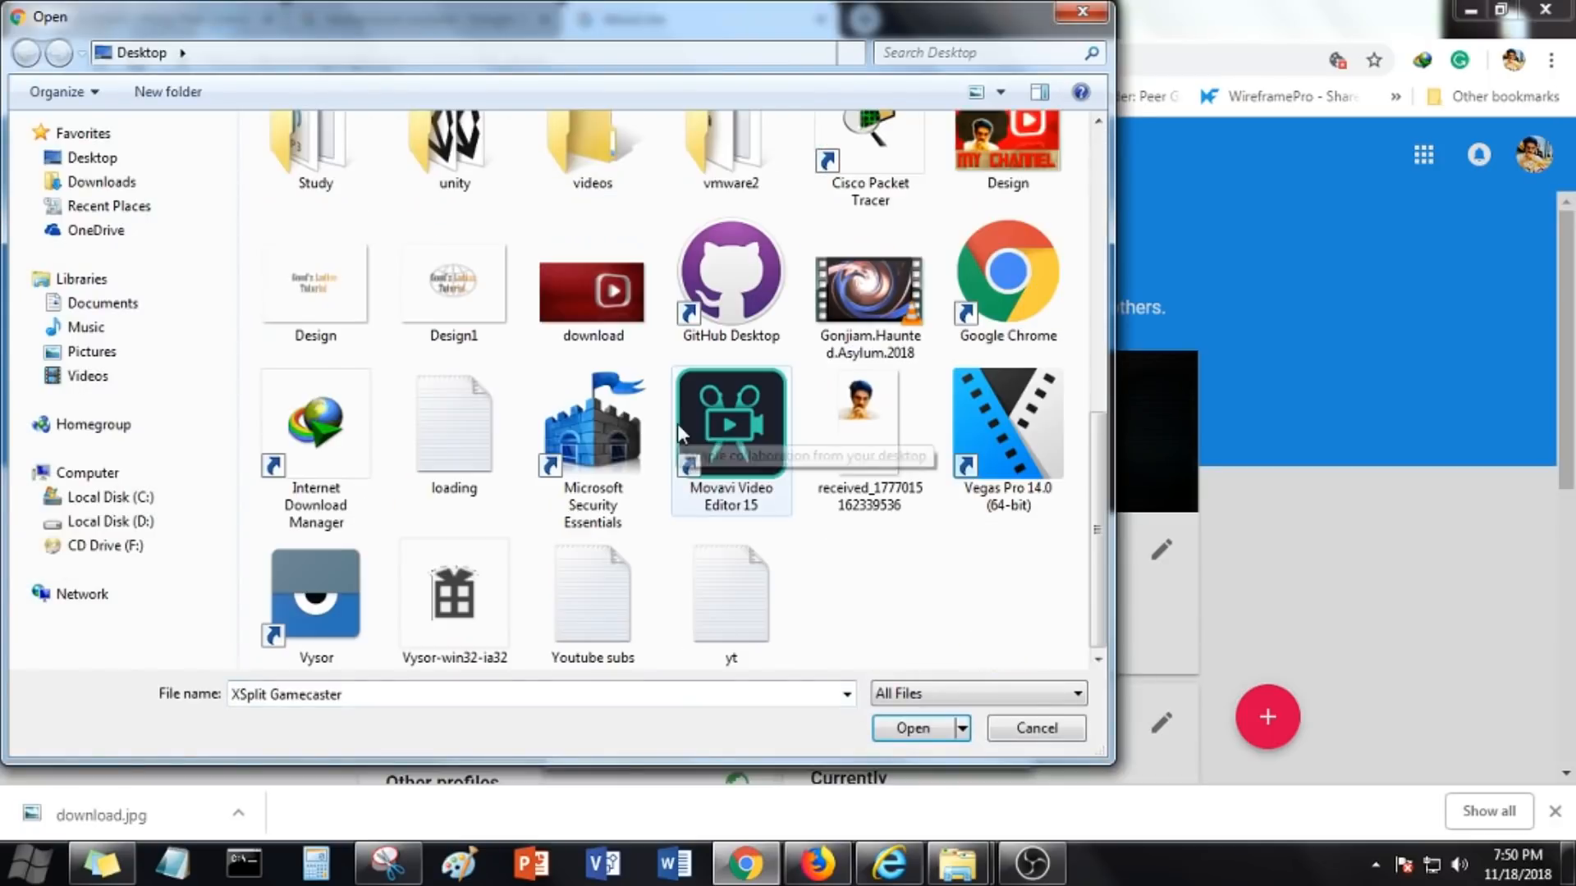
pyautogui.scroll(3, 730, 449)
pyautogui.doubleClick(992, 585)
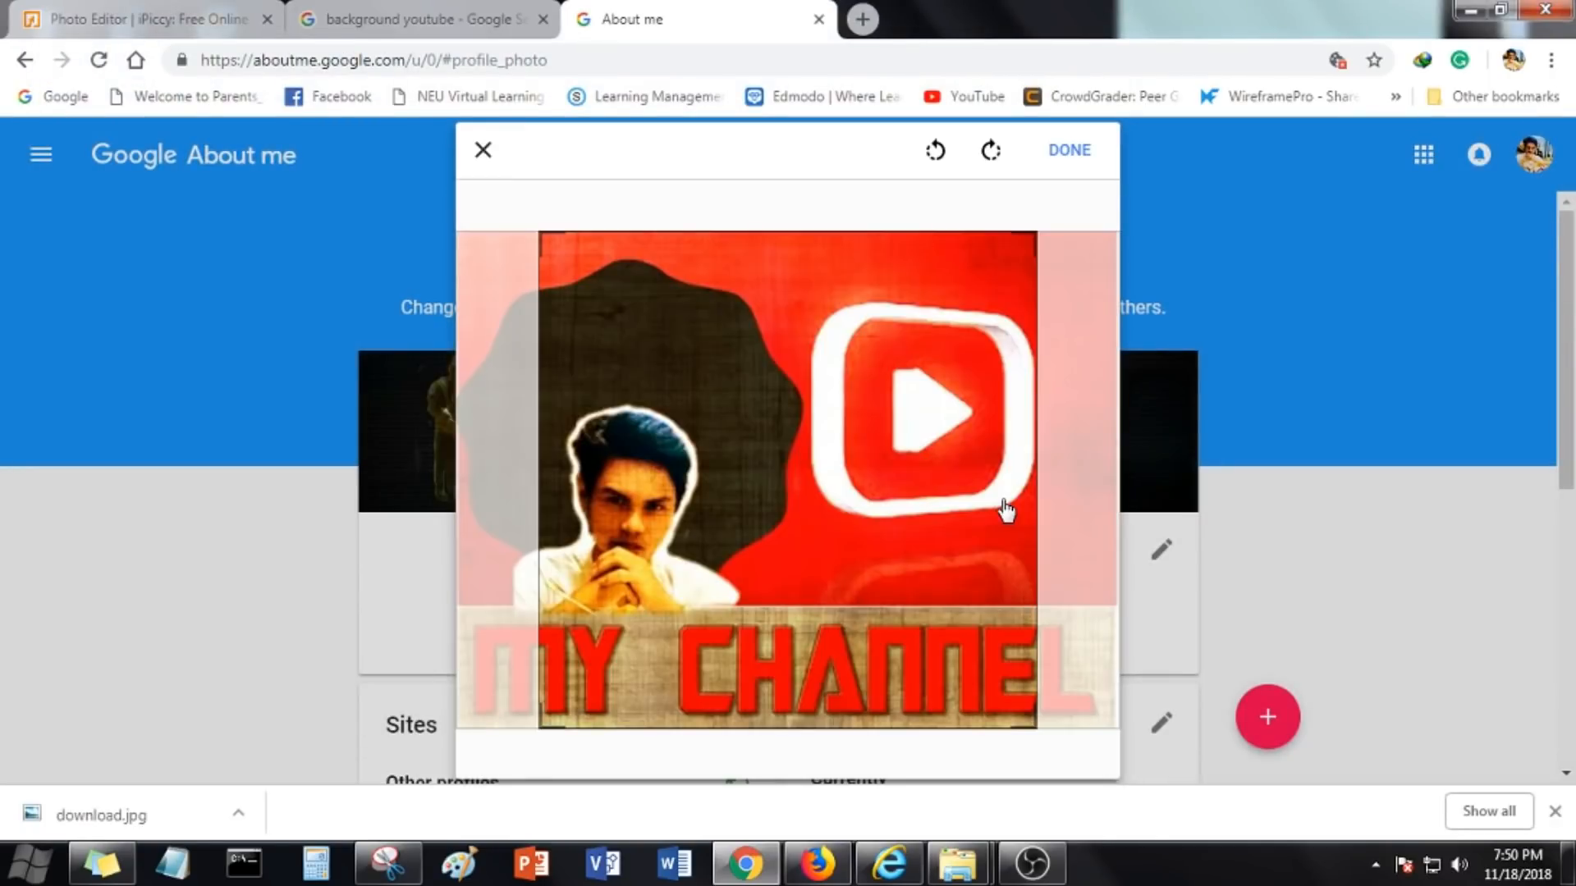
pyautogui.moveTo(937, 504); pyautogui.dragTo(710, 457)
pyautogui.click(496, 164)
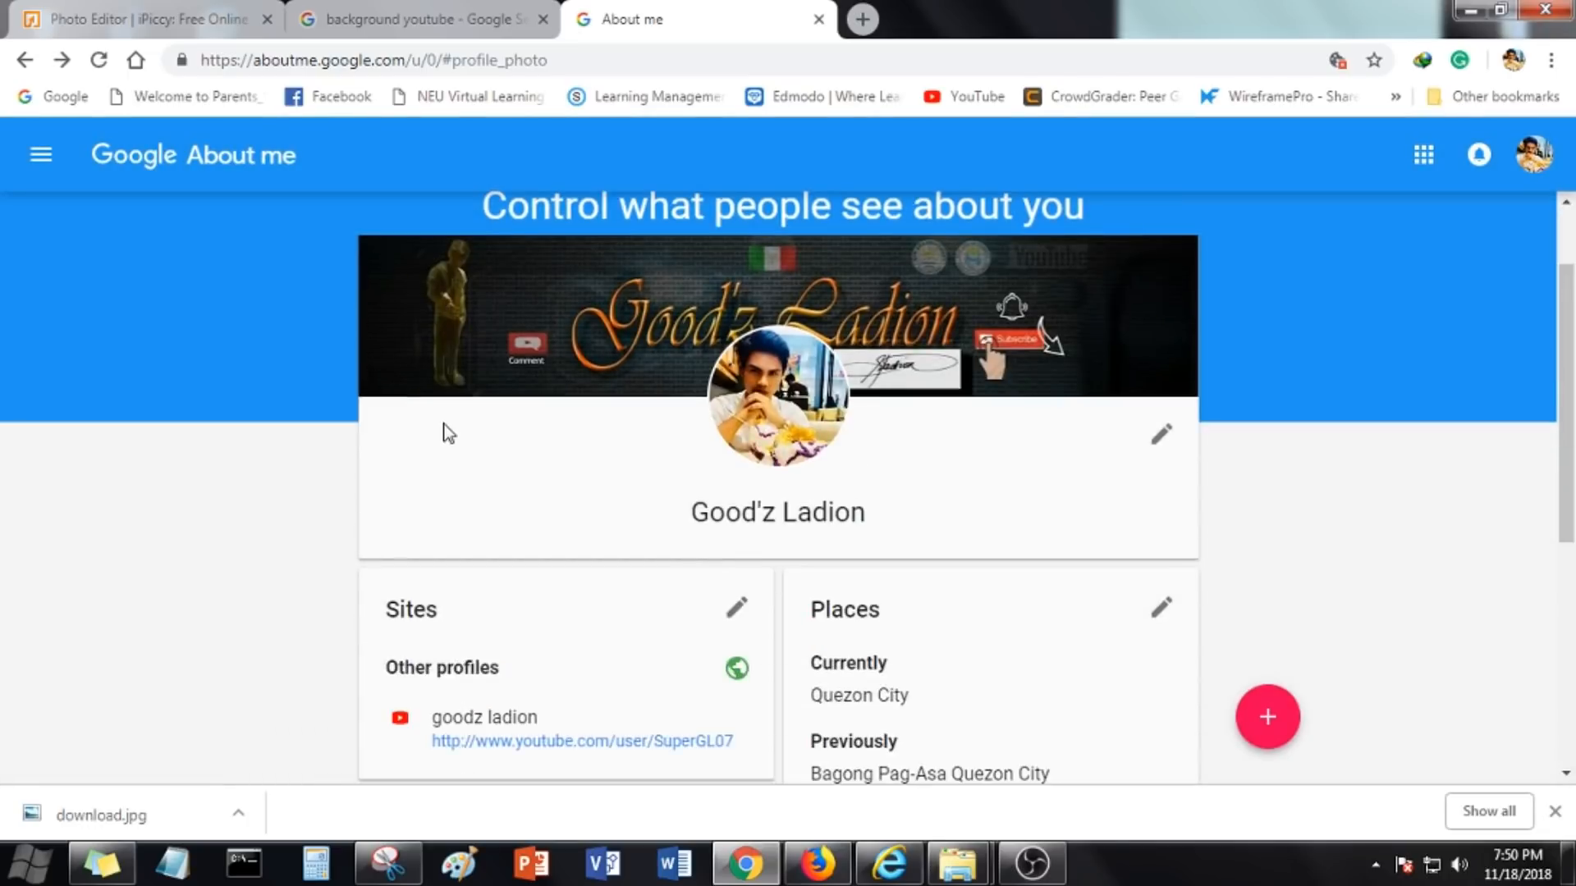
# Return to the YouTube channel page and browse its uploaded videos
pyautogui.scroll(-3, 563, 405)
pyautogui.scroll(3, 563, 404)
pyautogui.click(216, 10)
pyautogui.click(693, 11)
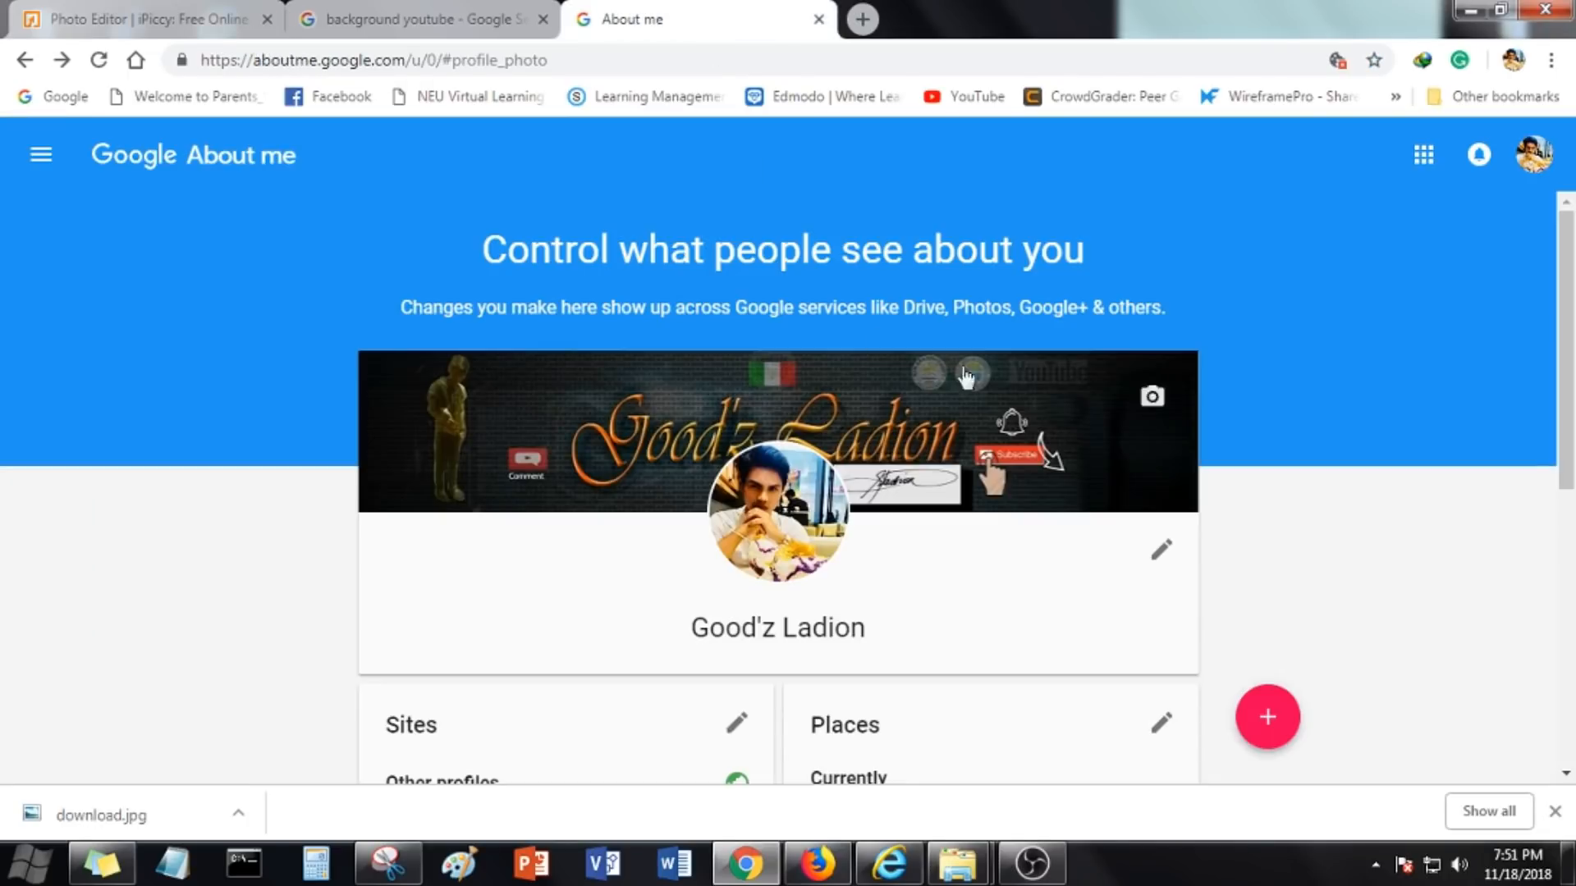
pyautogui.click(1531, 154)
pyautogui.click(426, 11)
pyautogui.click(692, 10)
pyautogui.click(966, 96)
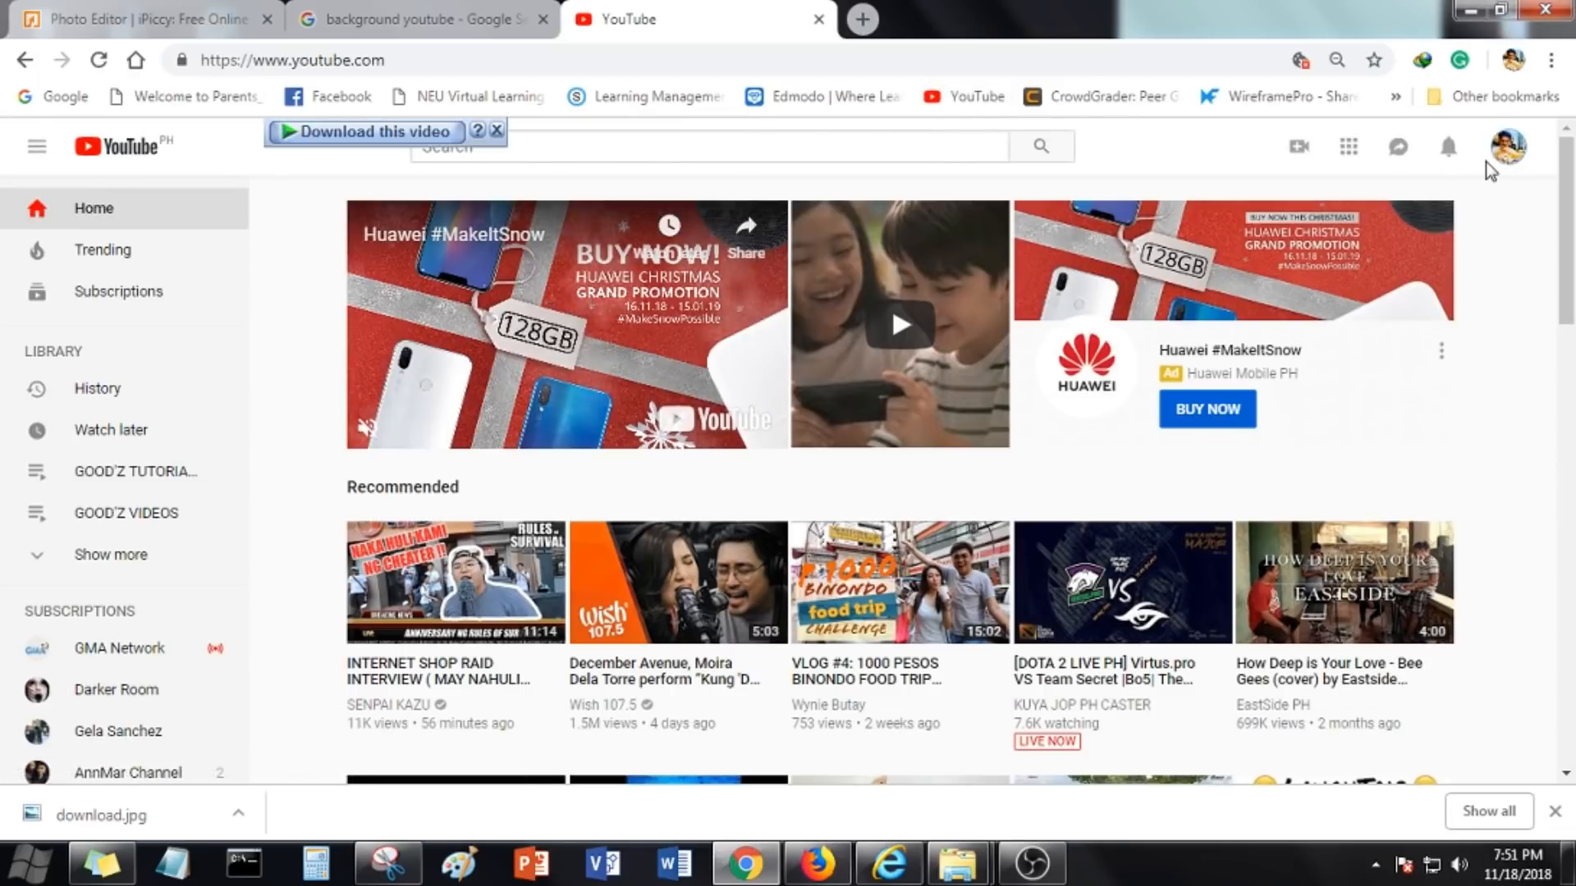
pyautogui.click(1510, 154)
pyautogui.click(1541, 155)
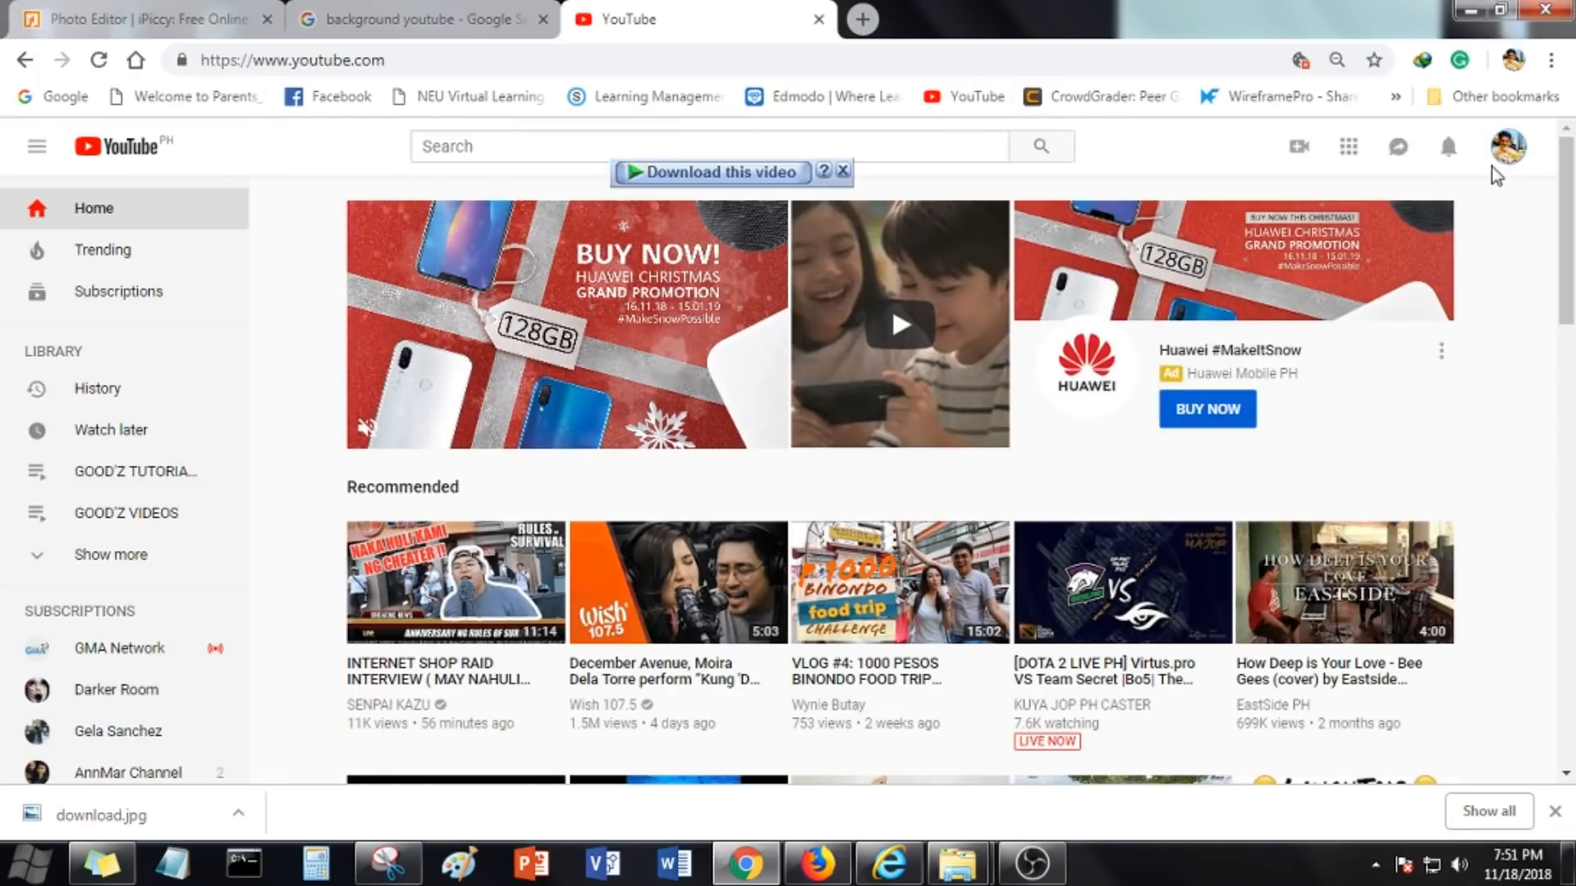
pyautogui.click(1507, 156)
pyautogui.click(1343, 227)
pyautogui.scroll(-1, 780, 669)
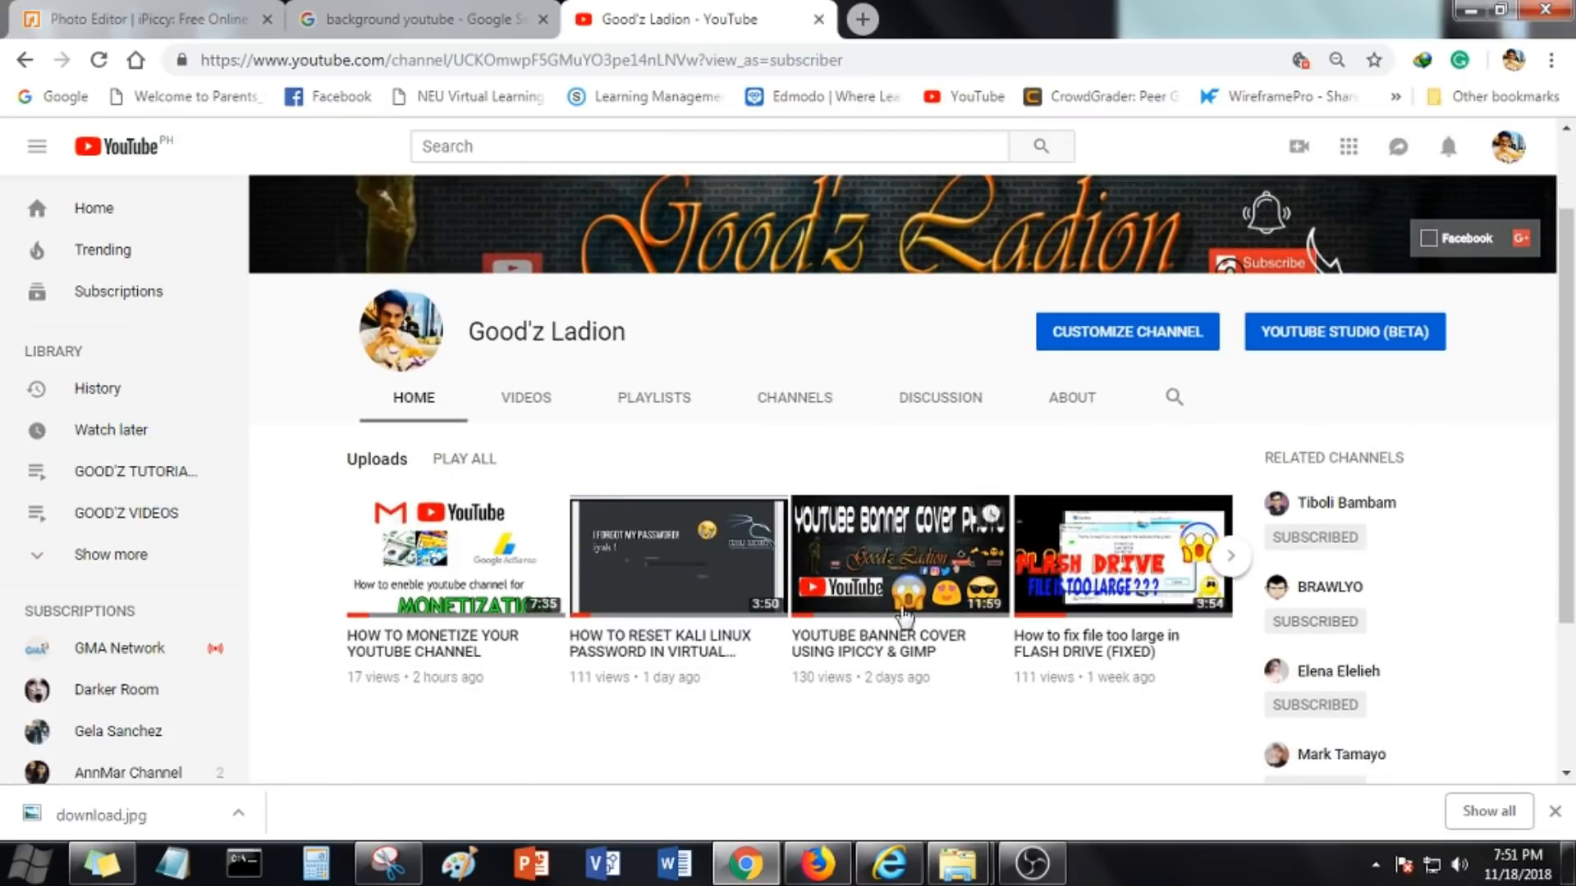
pyautogui.click(1228, 557)
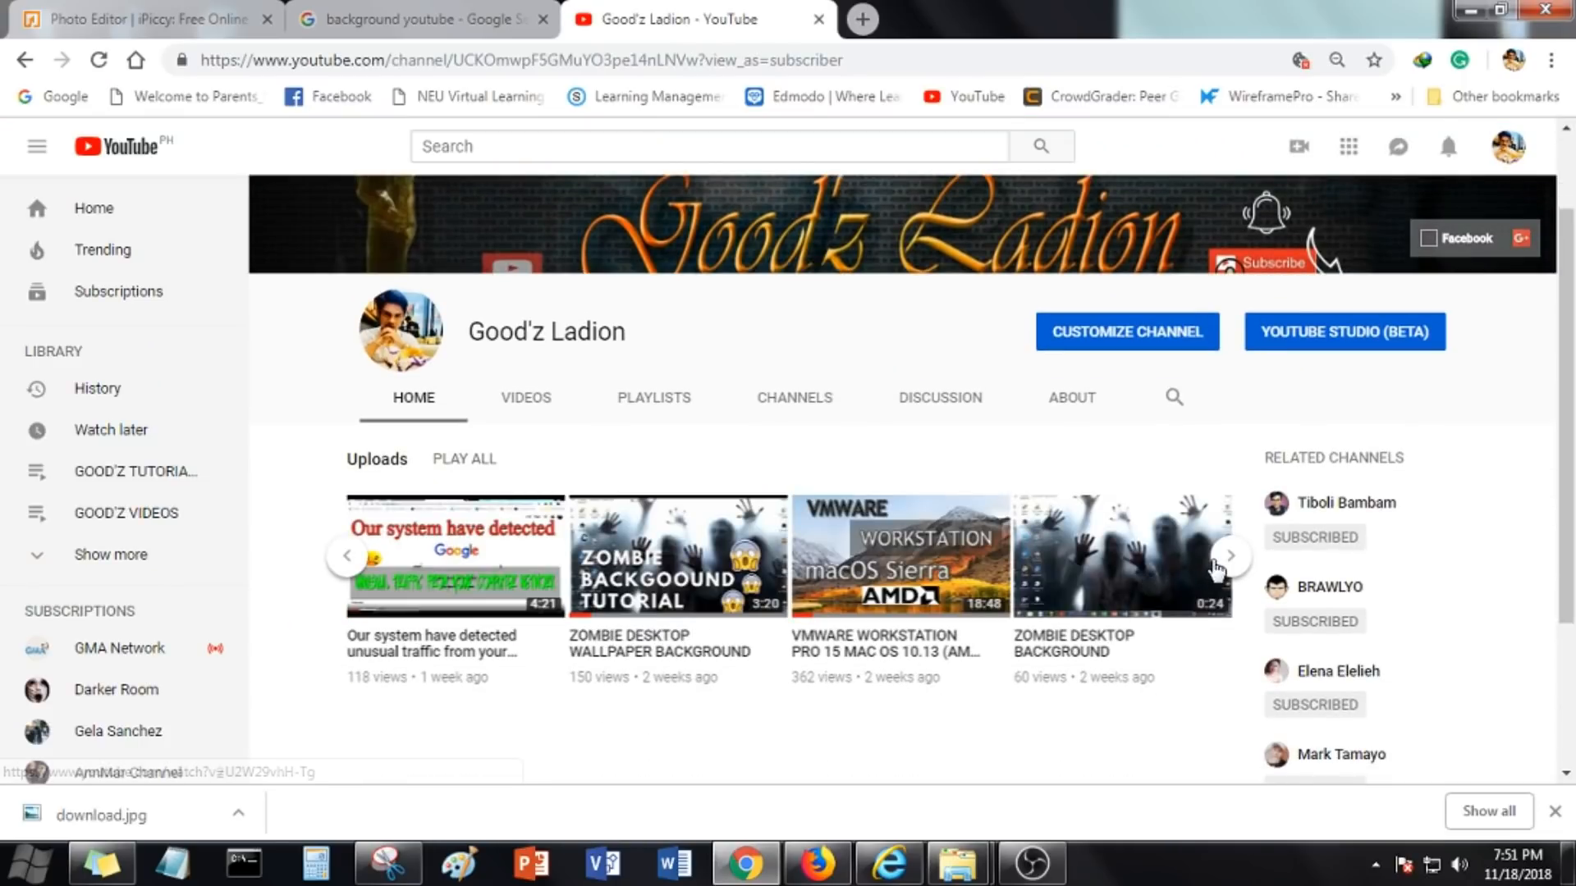